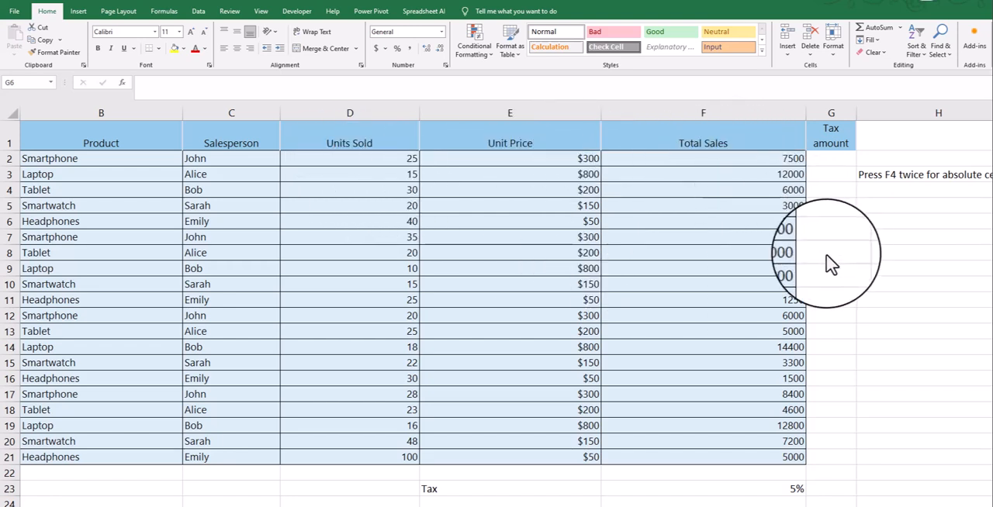
- Enter the relative reference =F2 in cell G5 and fill it down to G7
click(828, 141)
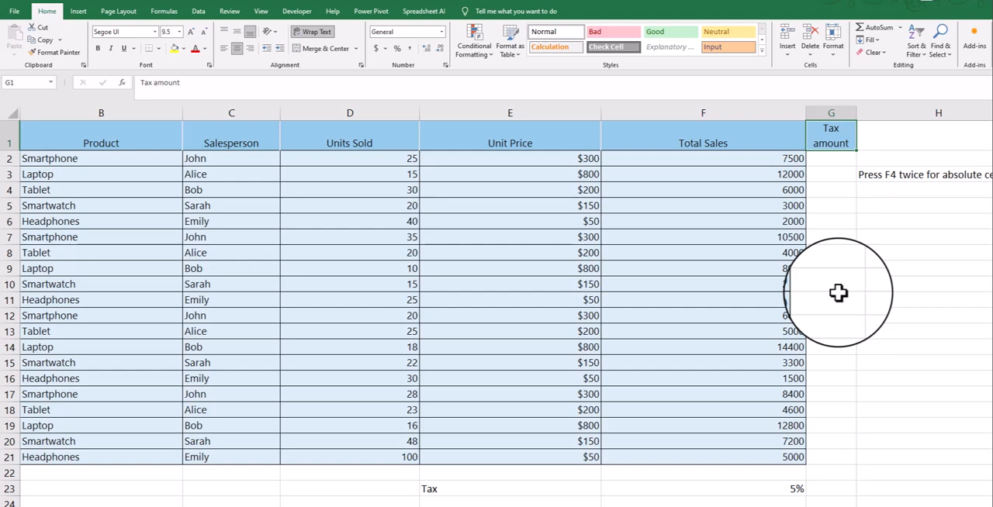
click(837, 213)
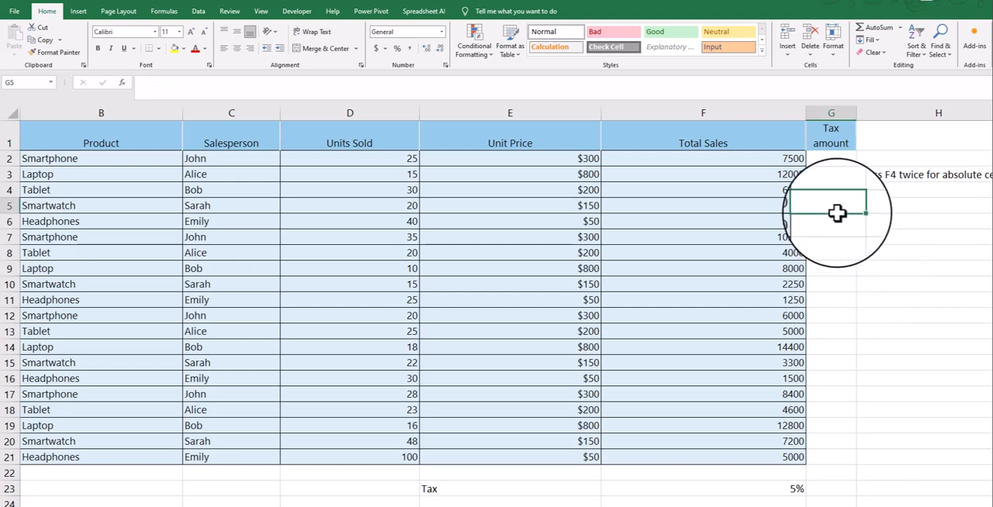
text(=)
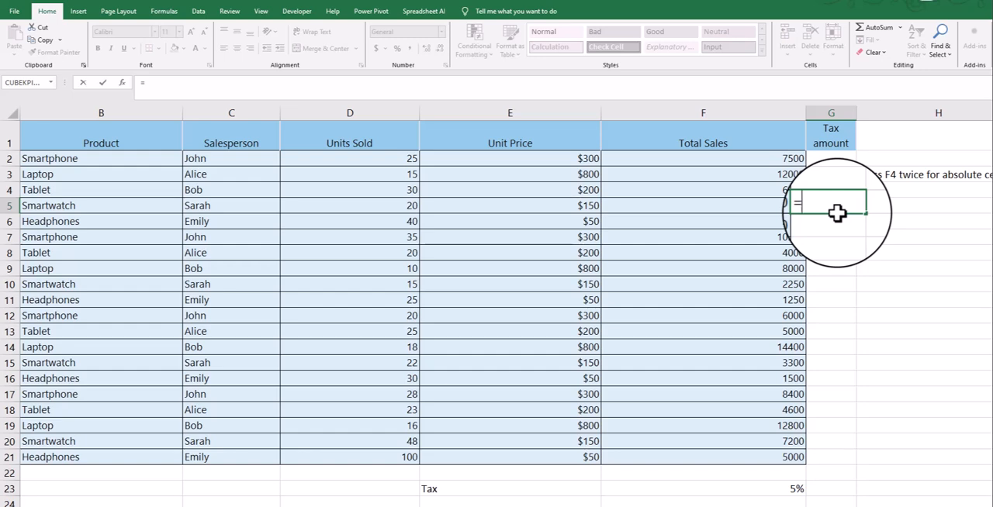
click(758, 158)
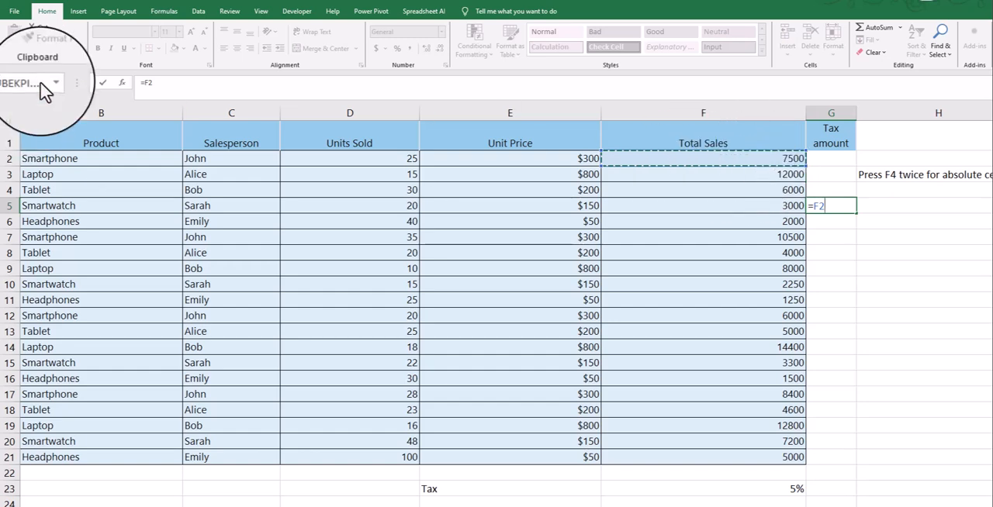
click(840, 207)
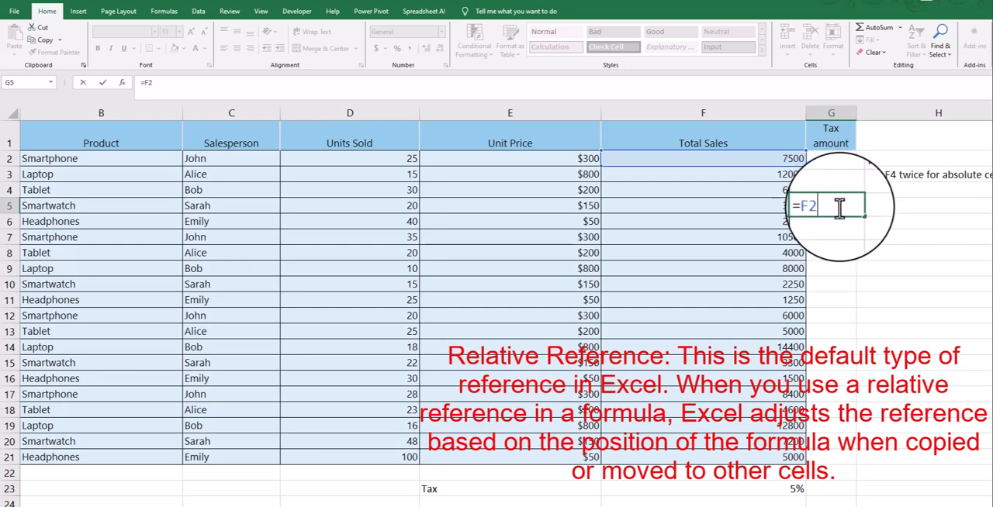
key(ctrl+Return)
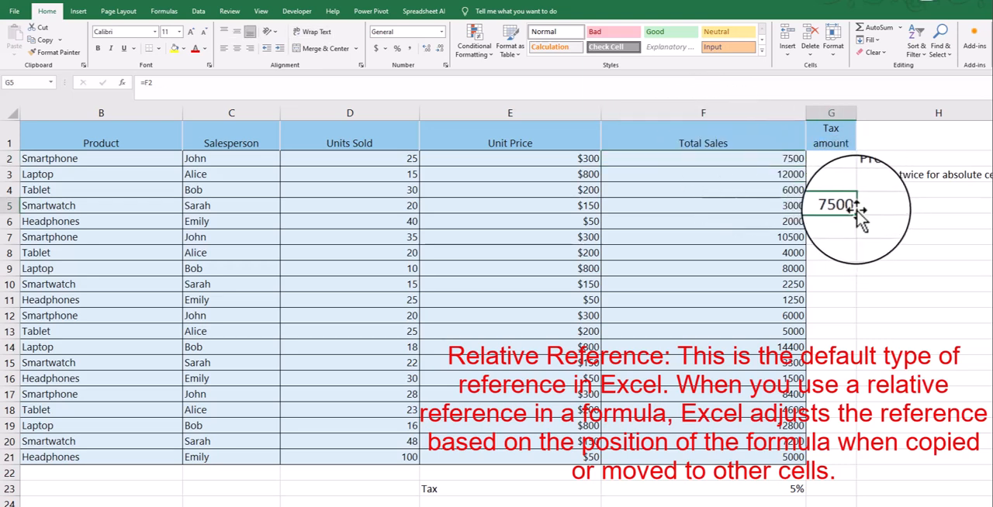
drag(857, 213, 856, 241)
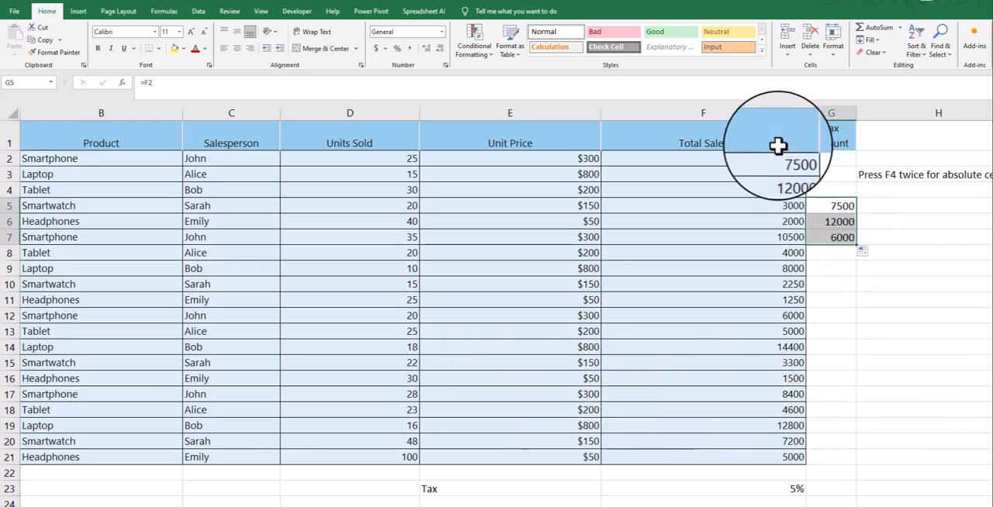
- Compare the references copied into column G from row 5 down with the Total Sales source cells F2 to F4
click(776, 160)
click(838, 206)
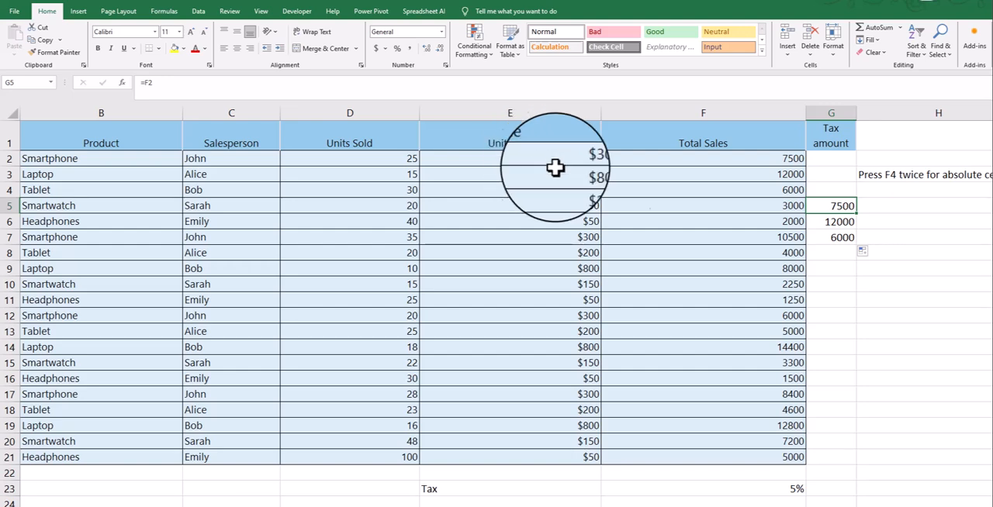
click(833, 223)
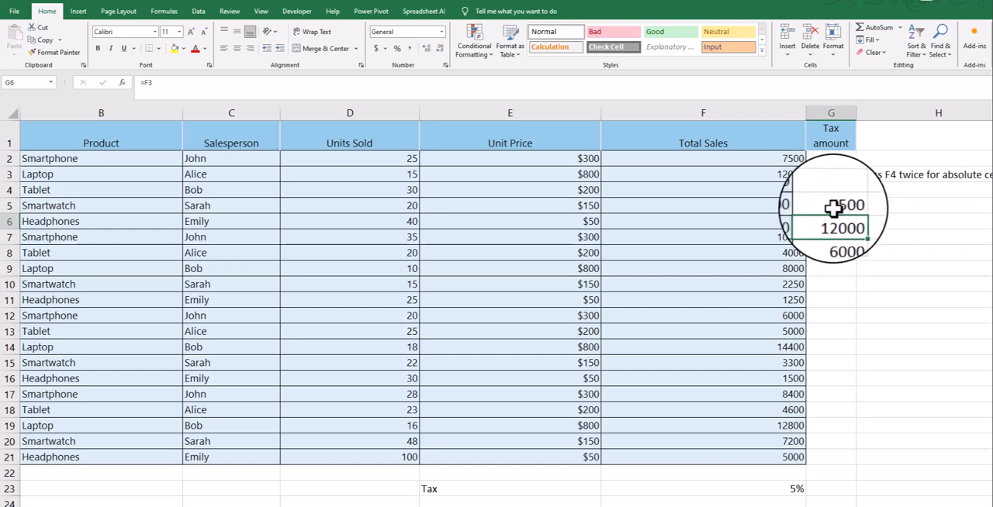
click(831, 208)
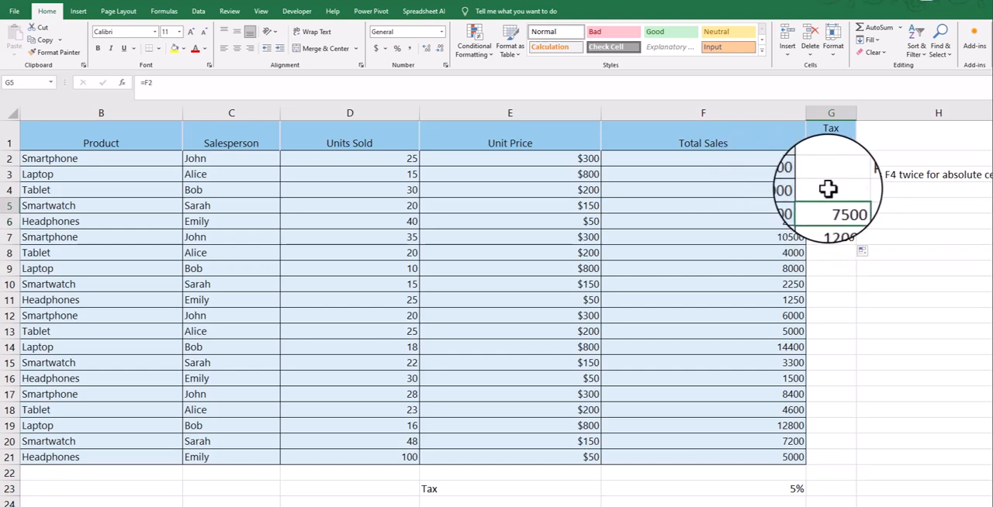
click(771, 178)
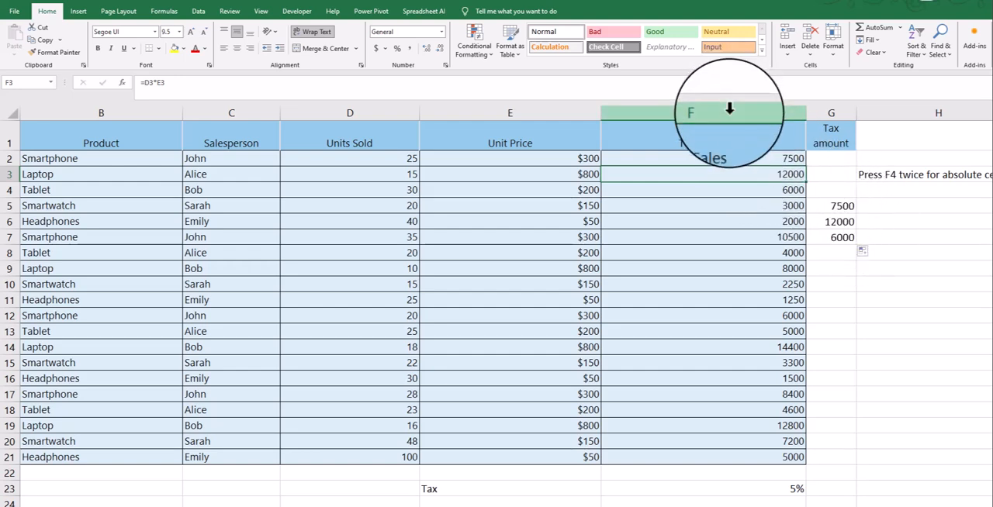
click(691, 157)
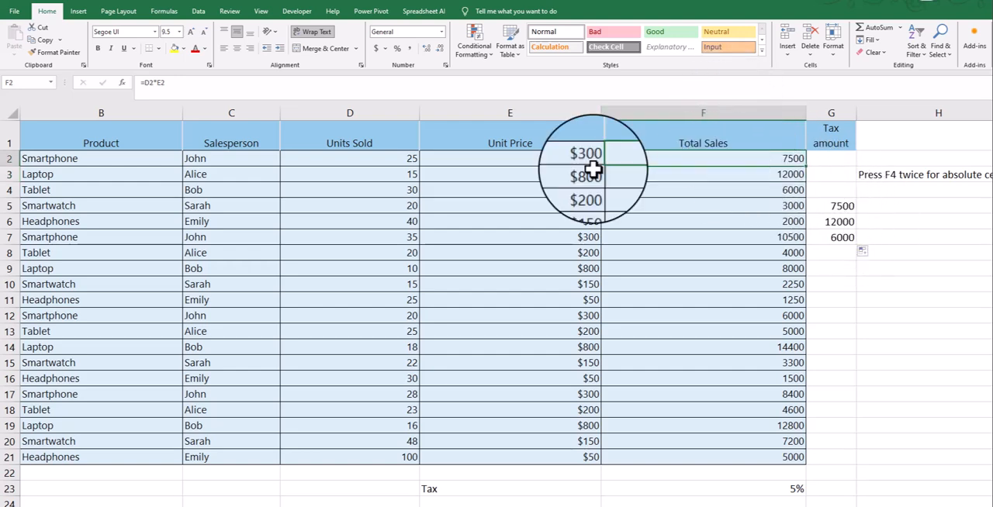
click(742, 176)
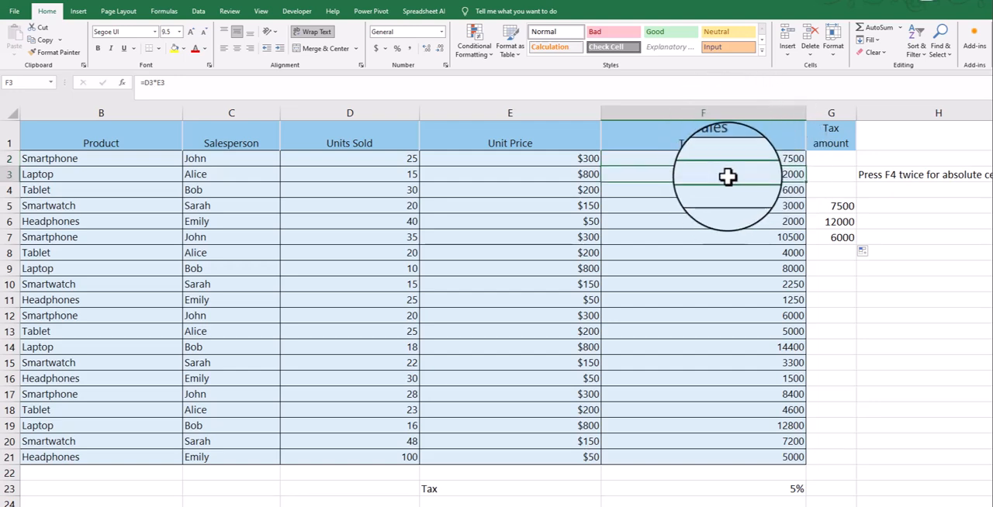
click(728, 191)
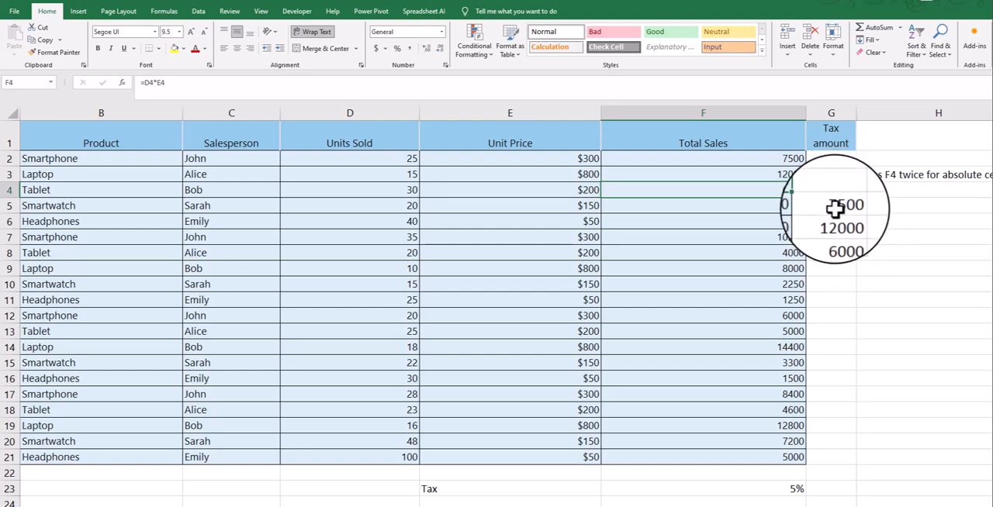
click(834, 202)
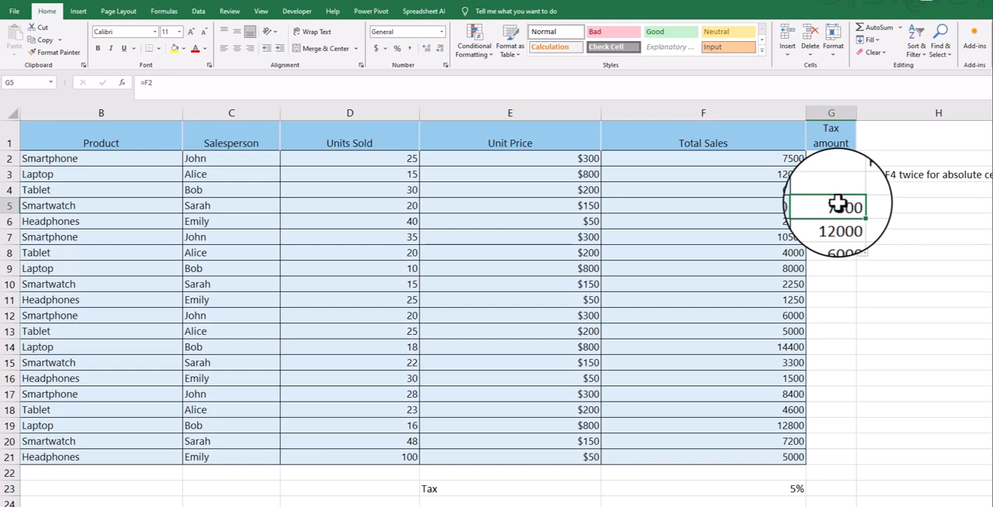
- Undo the relative reference entry and its fill in G5:G7
drag(838, 203, 844, 237)
key(ctrl+z)
key(ctrl+z)
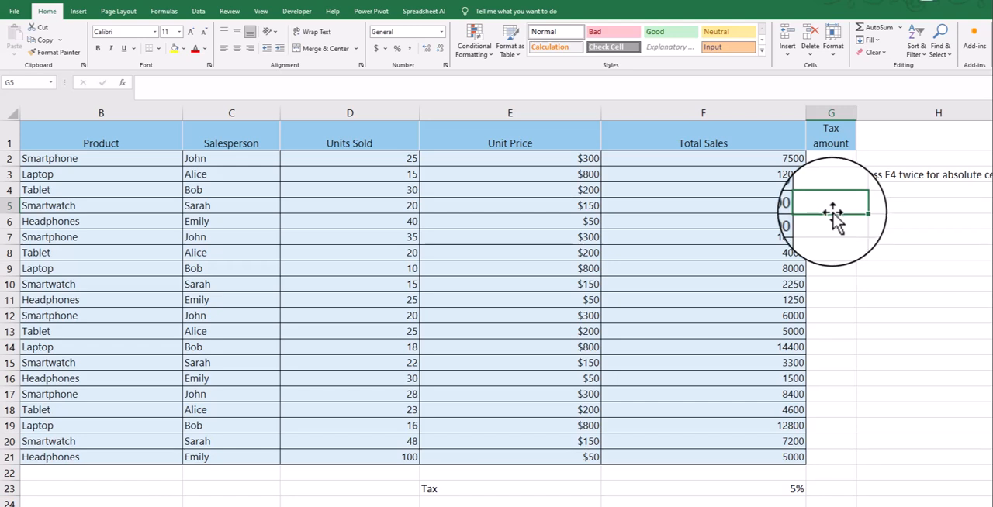
- Enter a reference to F2 in cell G5 with only the row locked, as =F$2
text(=)
click(739, 160)
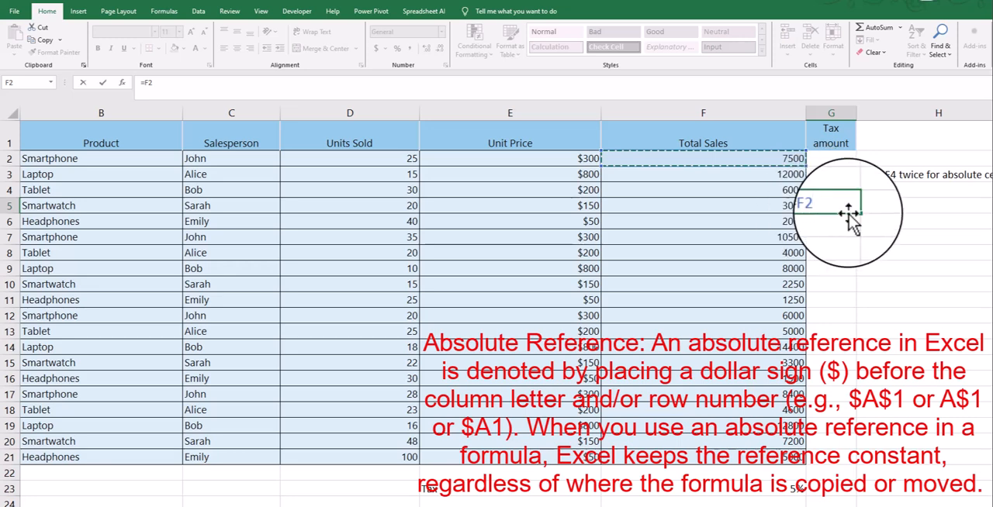
key(F4)
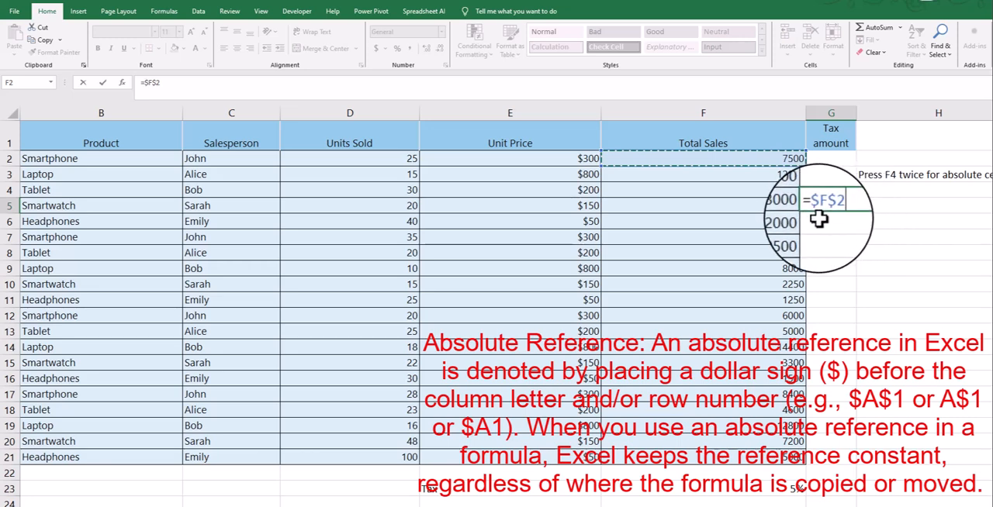
key(F4)
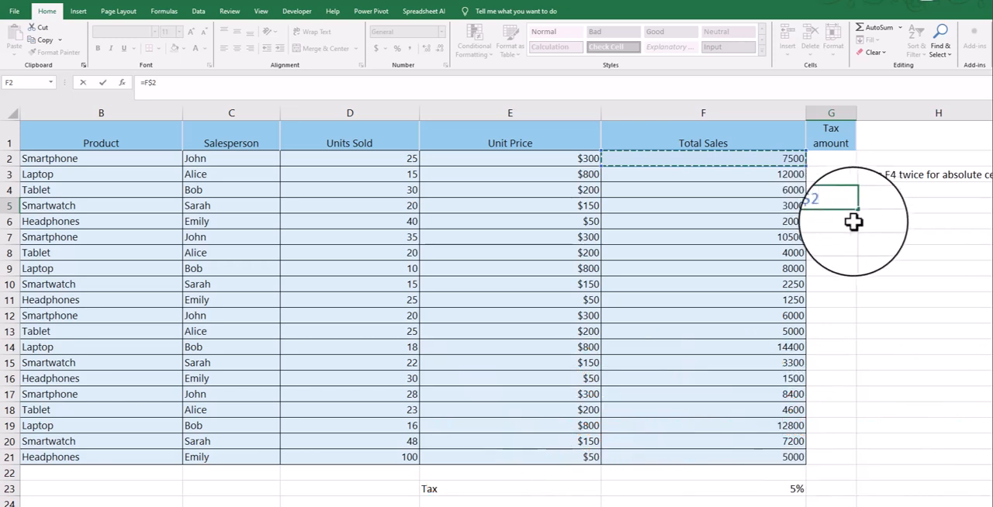
key(Return)
click(816, 207)
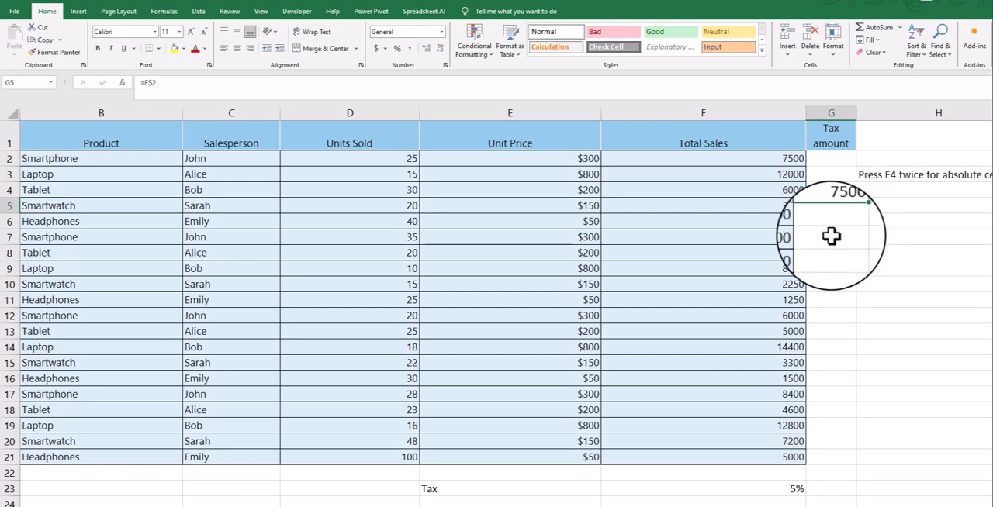
- Fill the locked reference in G5 down to G12
click(779, 172)
click(708, 192)
click(836, 208)
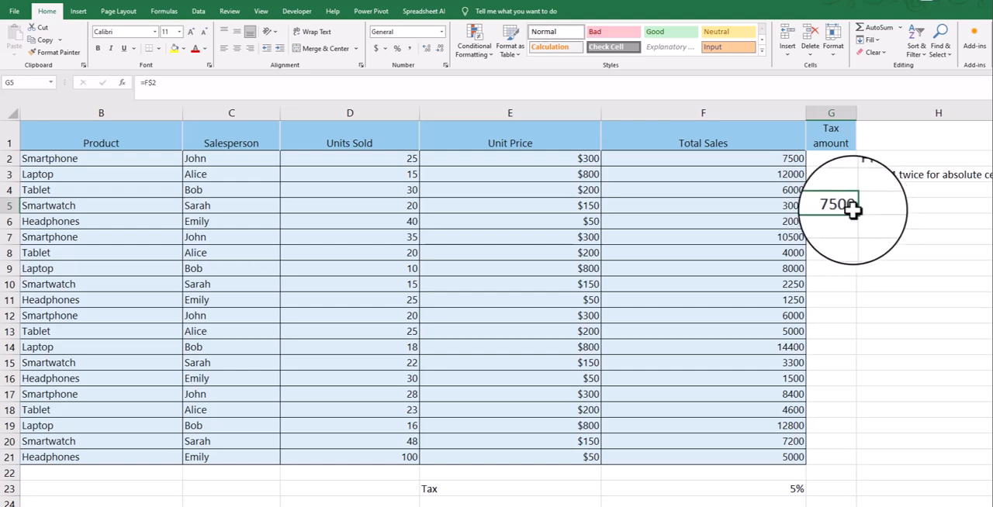
drag(857, 214, 869, 308)
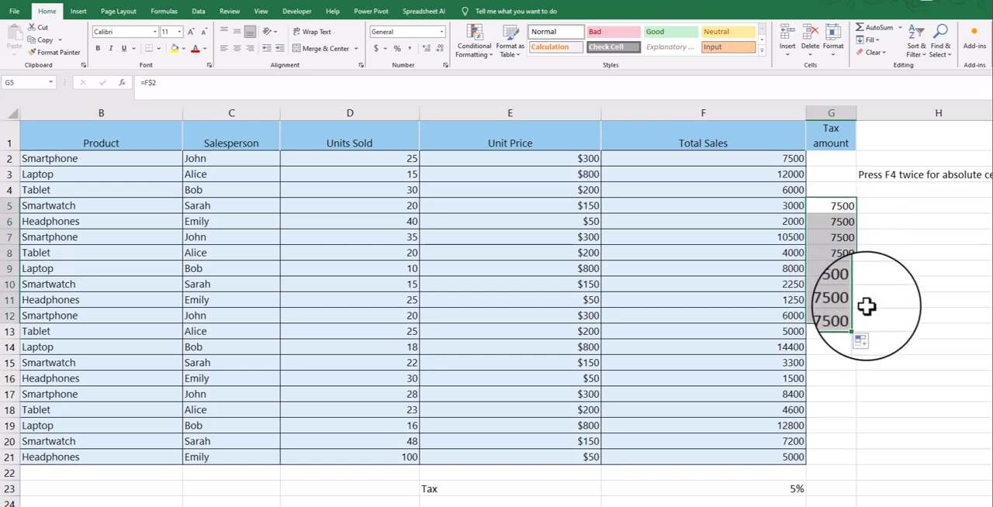
- Check G5 against its source cell F2 and clear the trial formulas from G5:G12
click(834, 209)
click(767, 158)
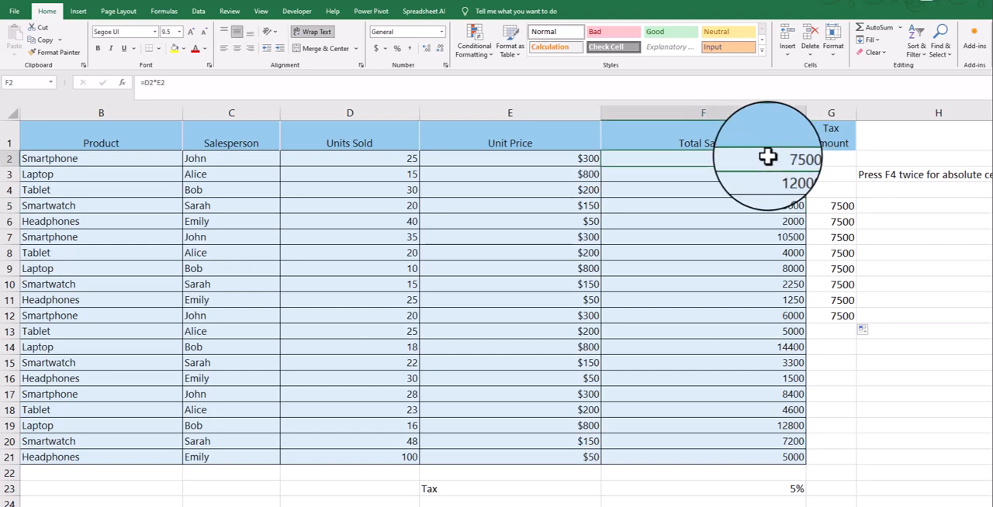
click(847, 207)
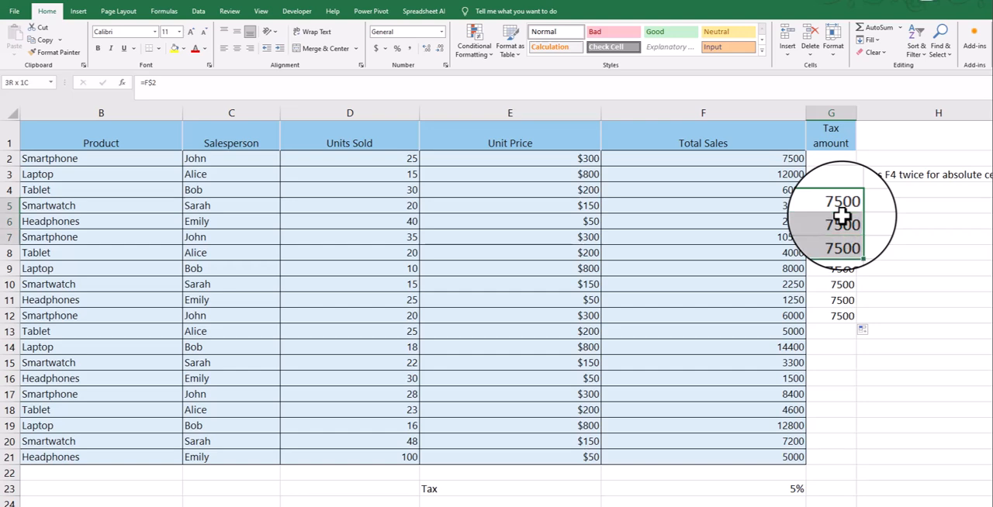
key(shift+Down)
key(shift+Down)
key(shift+Down)
key(shift+Down)
key(shift+Down)
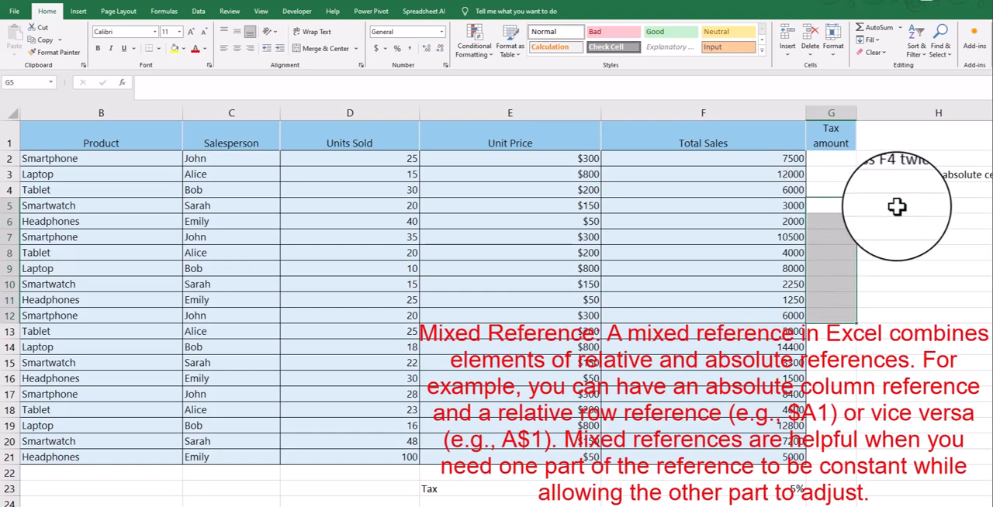
- Try the tax formula =F2*F23 in cell G5, and clear the cell
click(838, 203)
text(=)
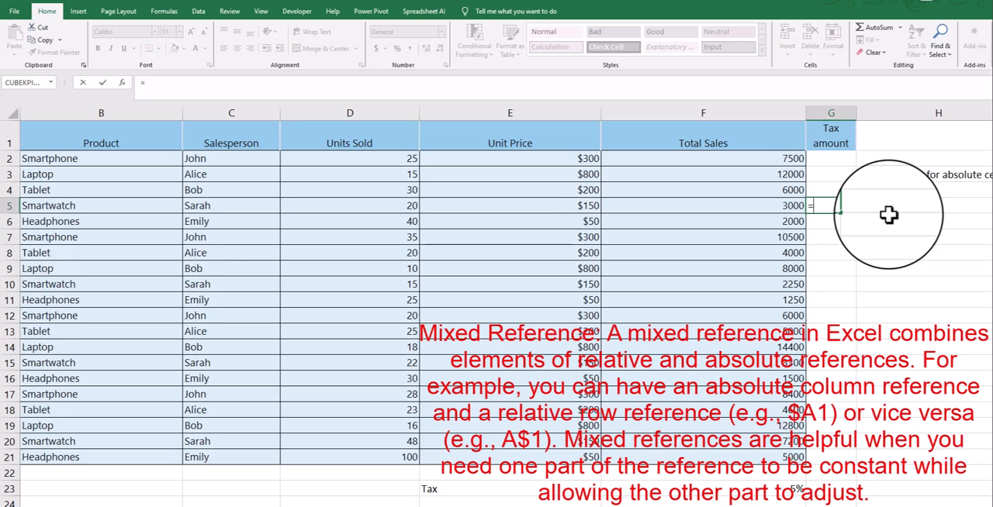
click(782, 159)
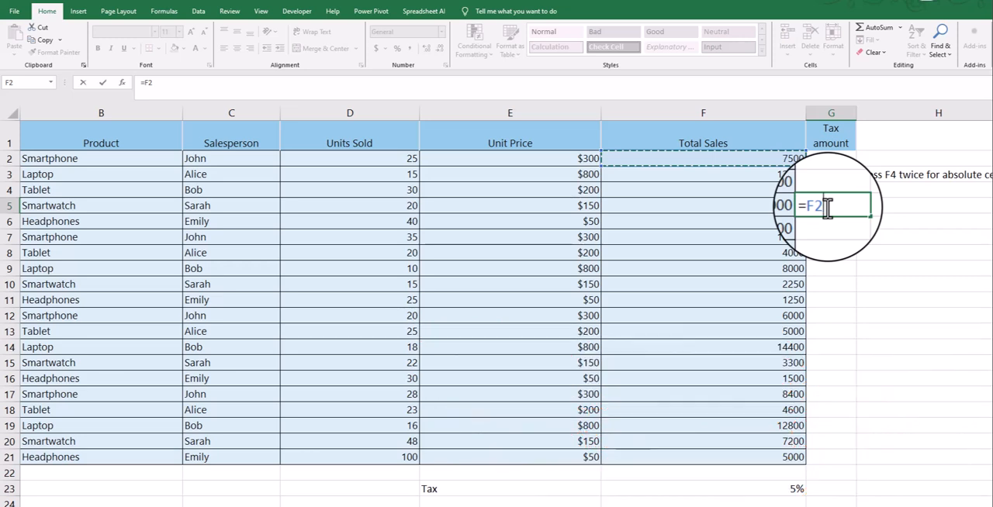
text(8)
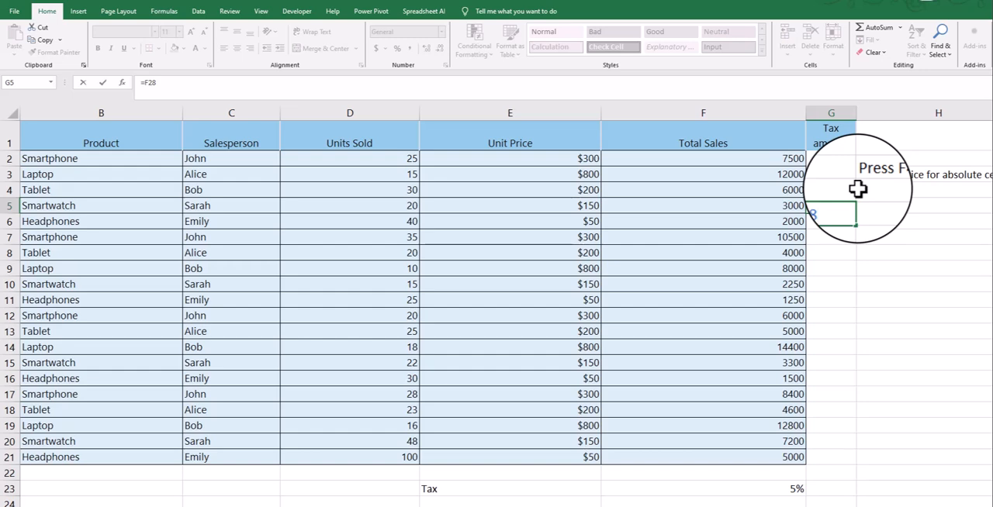
key(BackSpace)
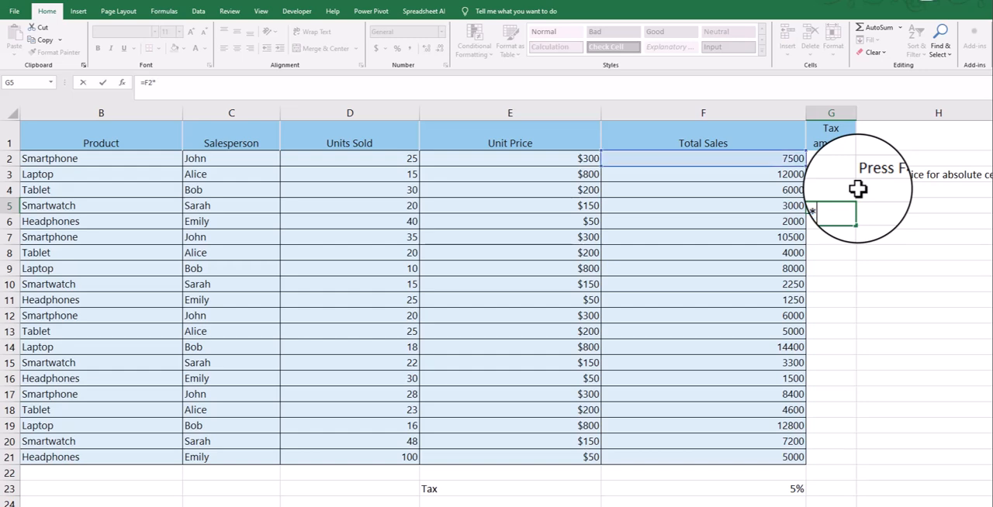
click(737, 487)
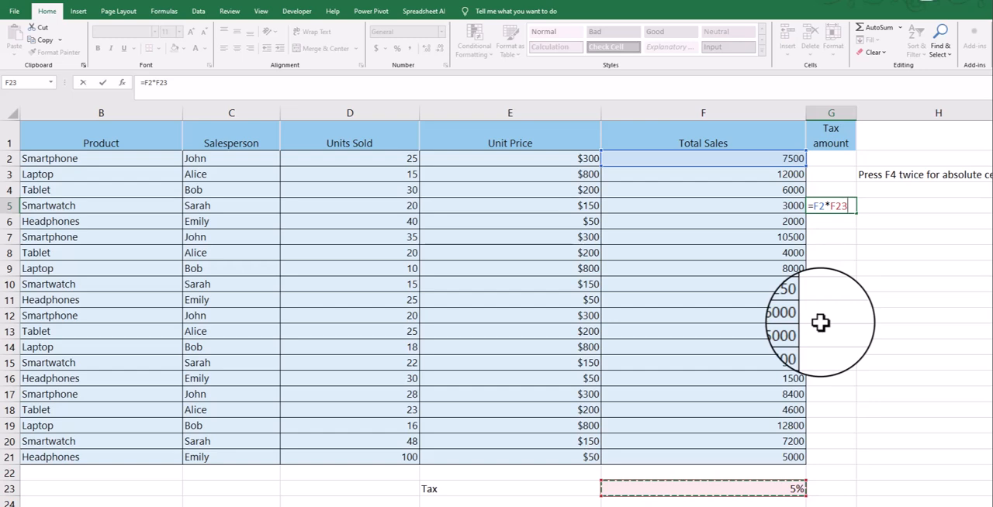
key(Return)
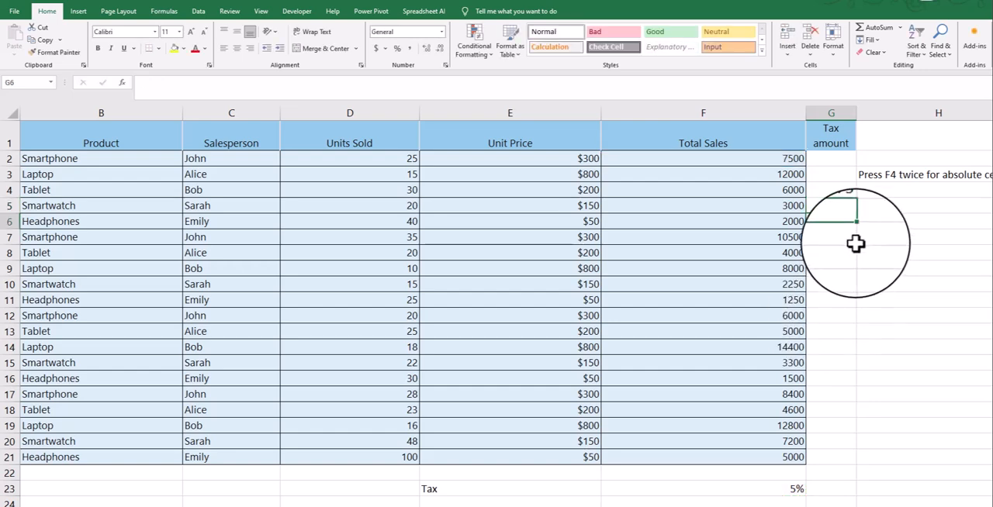
click(842, 205)
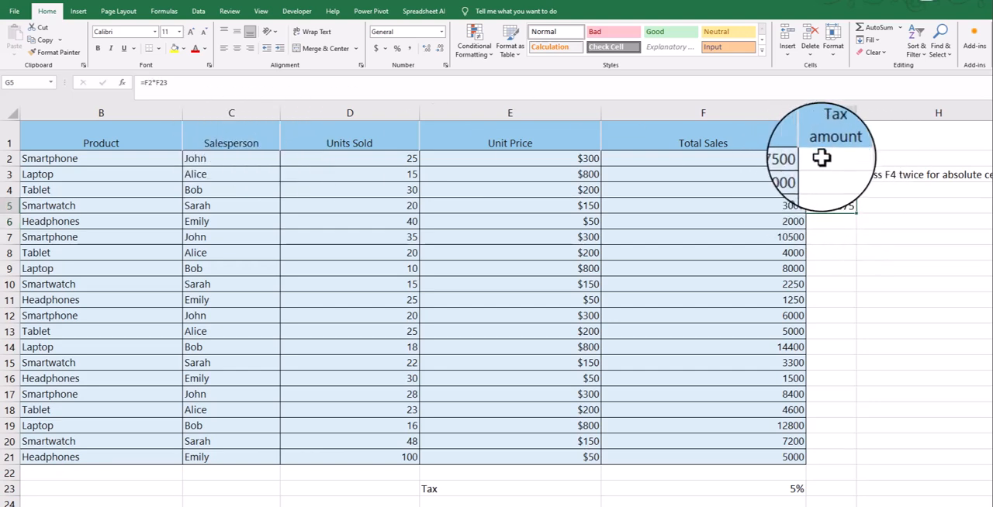
click(845, 194)
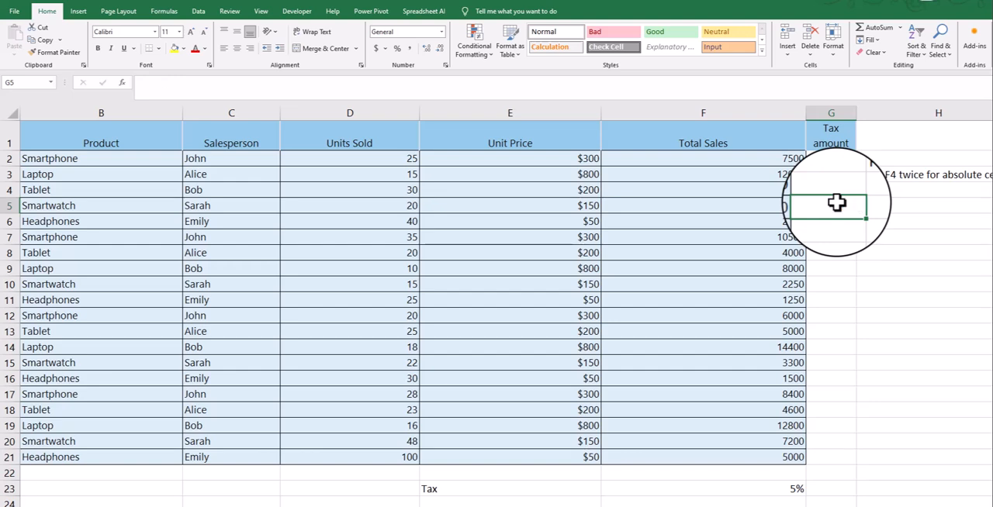
- Enter the tax formula =F2*F23 in cell G2
click(842, 158)
text(=)
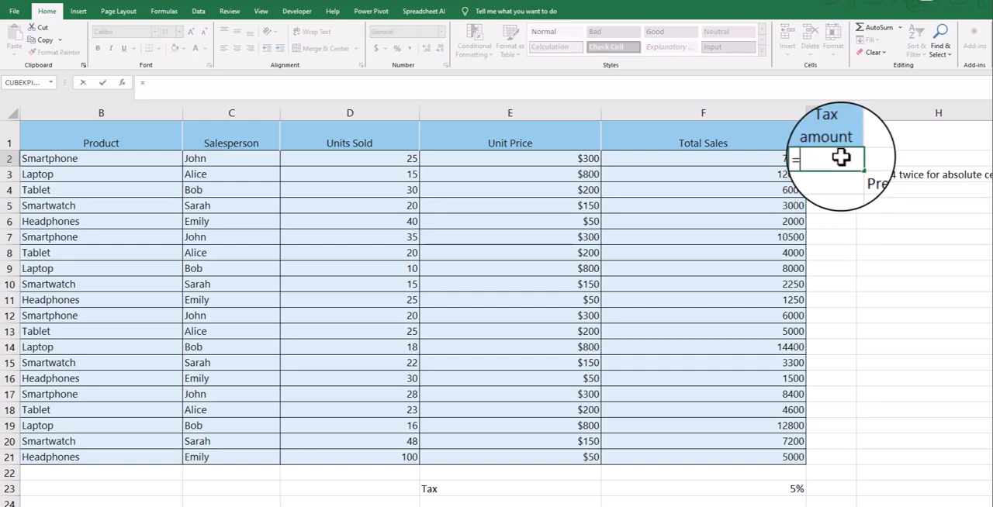
click(765, 146)
click(766, 160)
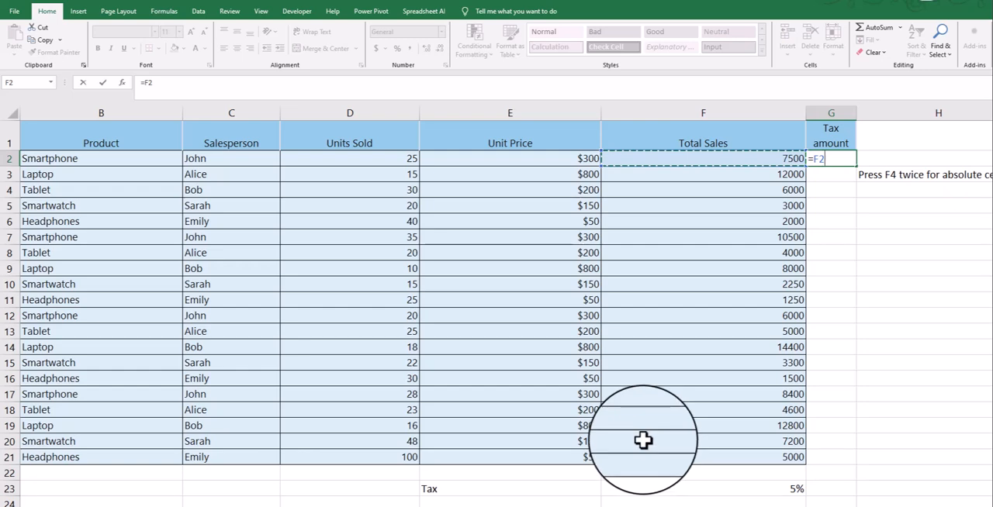
text(*)
click(732, 490)
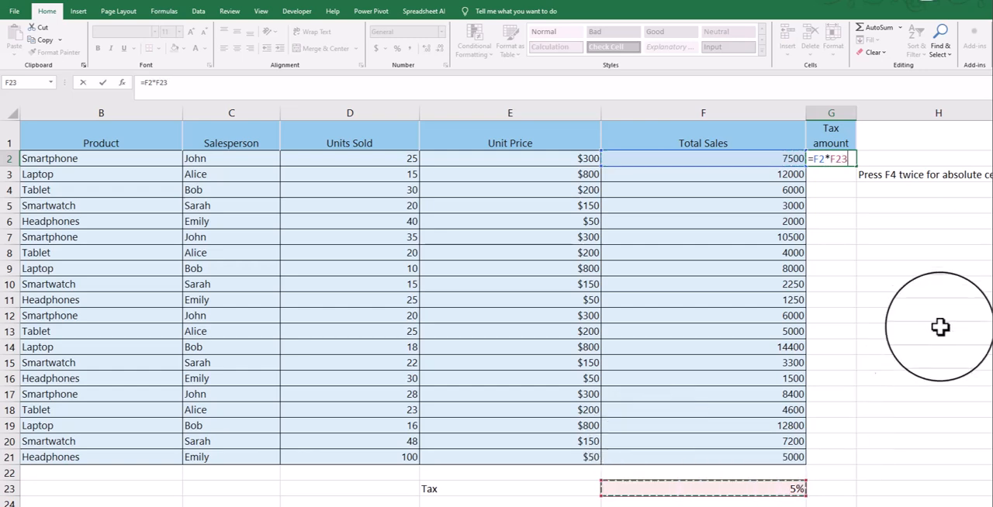
key(Return)
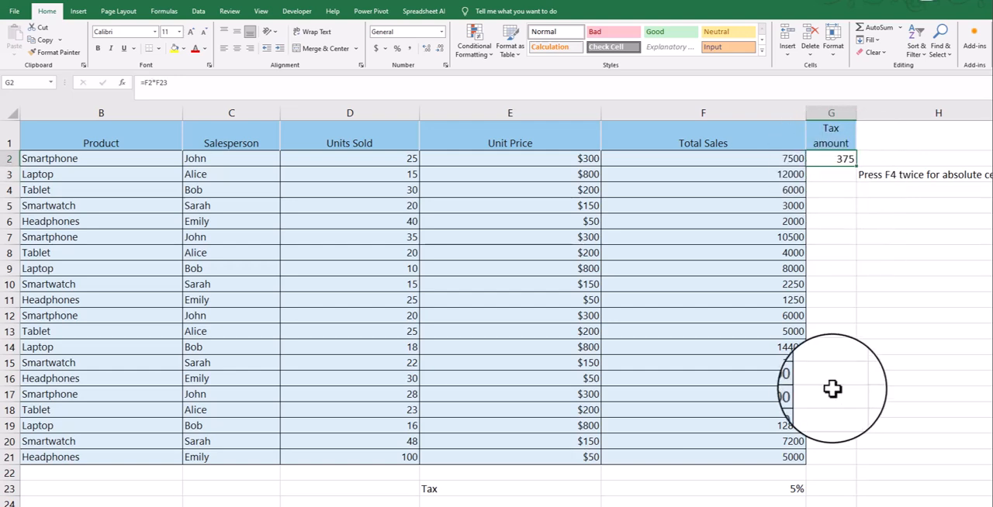
- Fill the relative tax formula from G2 down to G3
click(797, 175)
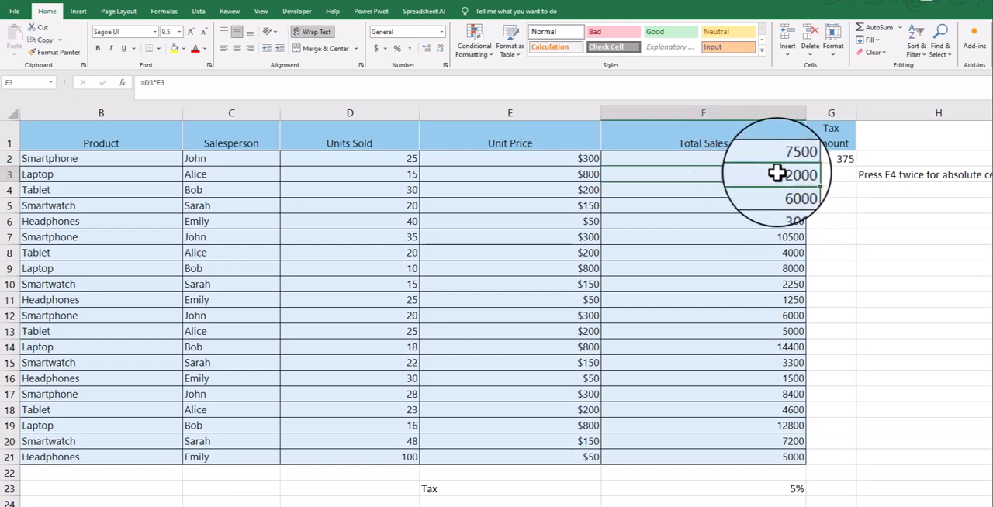
click(834, 159)
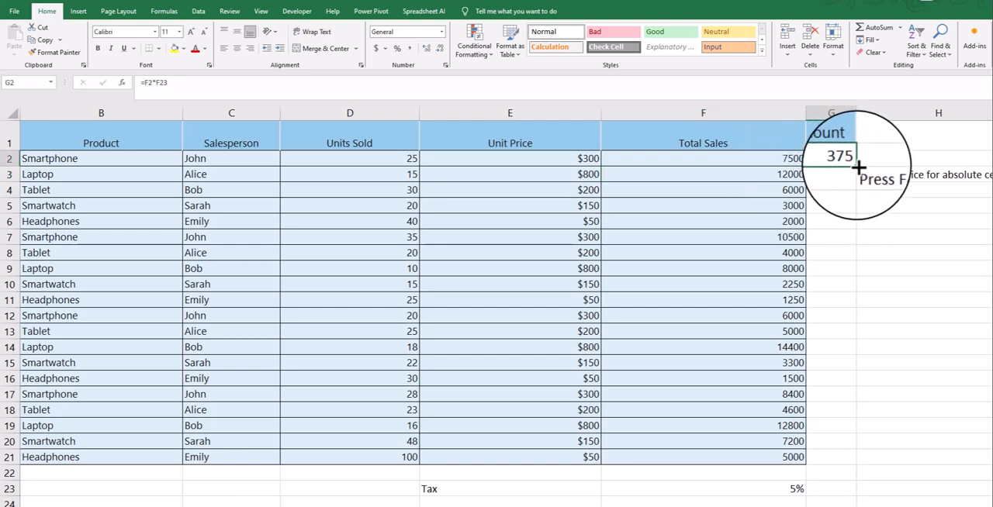
drag(858, 180, 862, 199)
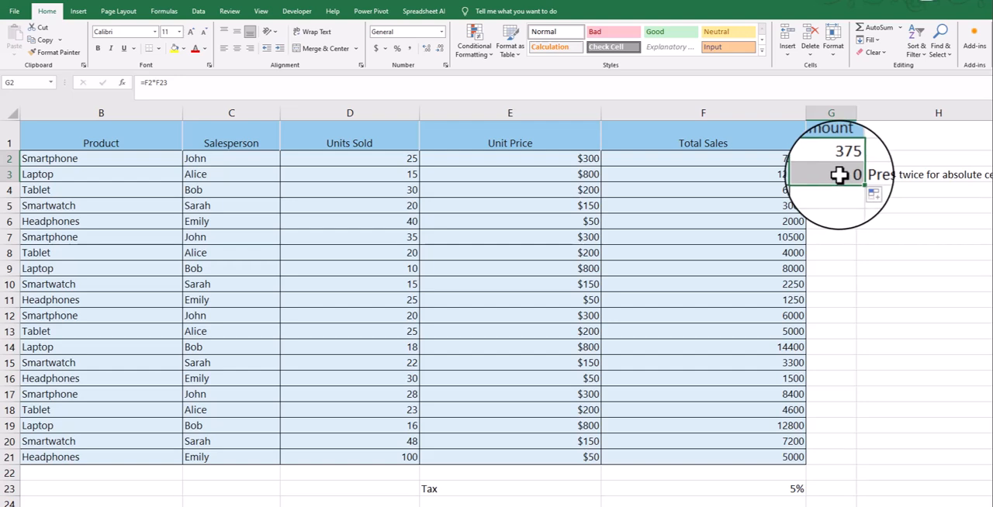
- Lock the tax rate reference in G2 so the formula reads =F2*$F$23
click(834, 159)
click(142, 82)
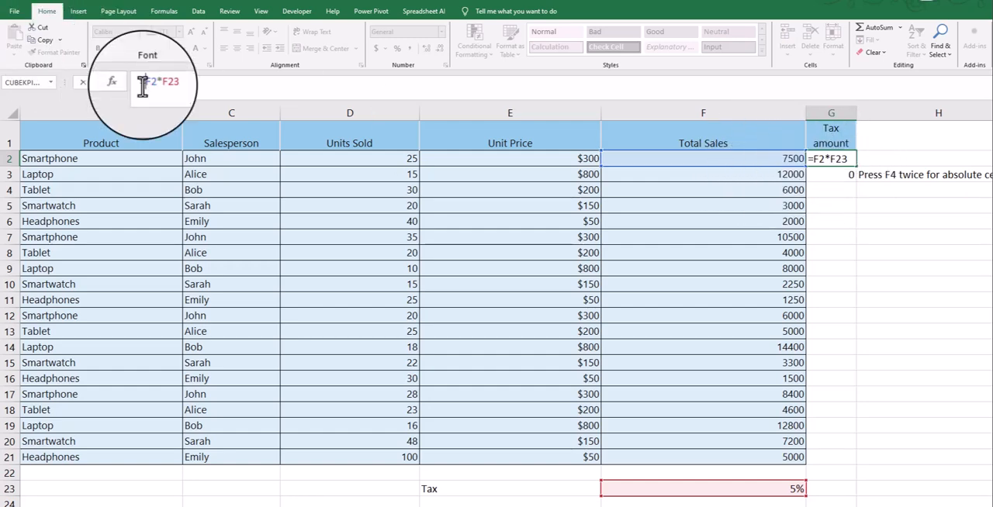
scroll(698, 388, down, 2)
scroll(752, 407, up, 2)
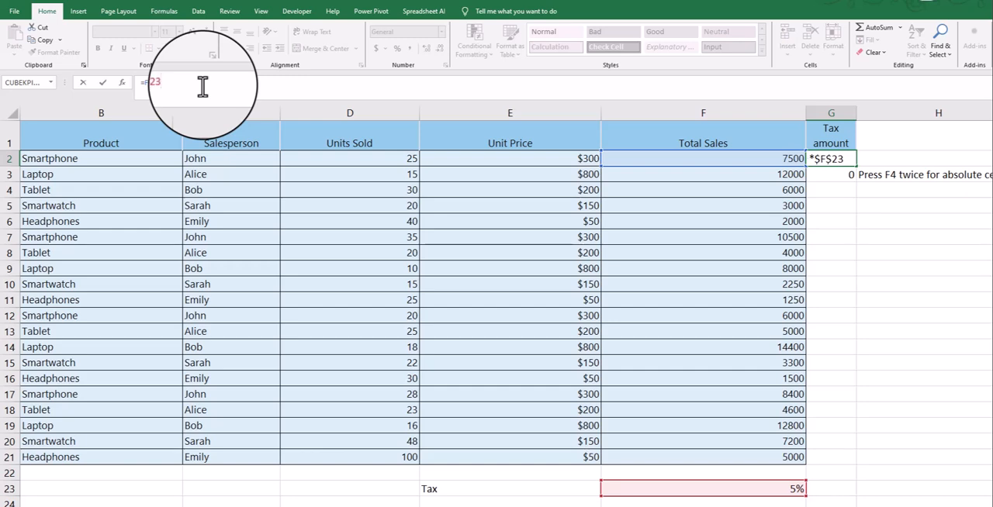
key(Return)
- Fill the tax formula with the locked rate from G2 down to G21
click(825, 160)
click(832, 180)
click(828, 159)
drag(857, 168, 837, 463)
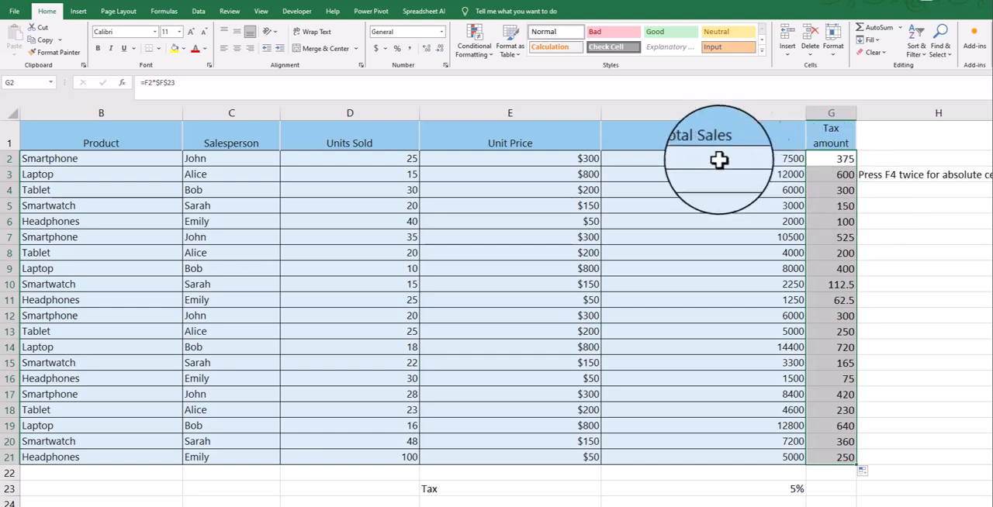
- Check the formulas in G2 to G4 against the rate in F23, and clear the Tax amount values in G2:G21
click(774, 489)
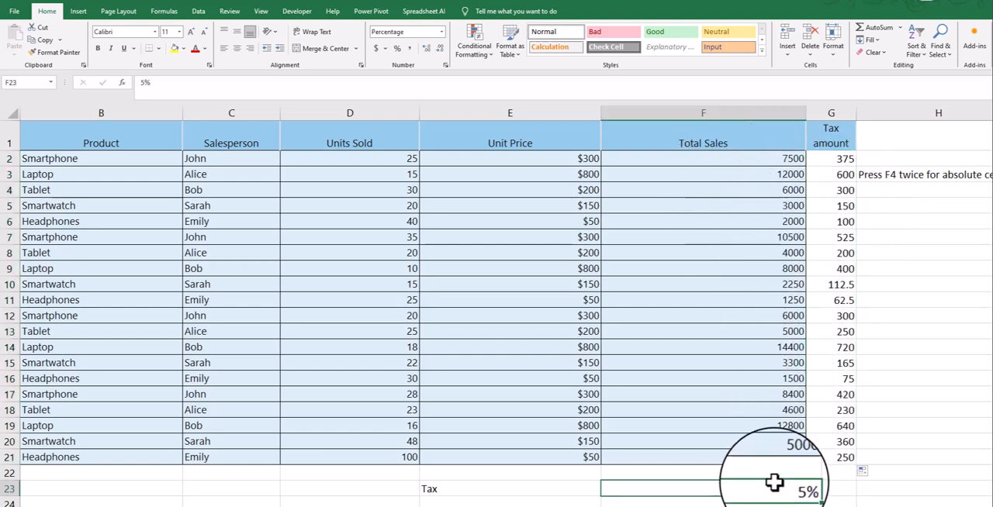
click(831, 158)
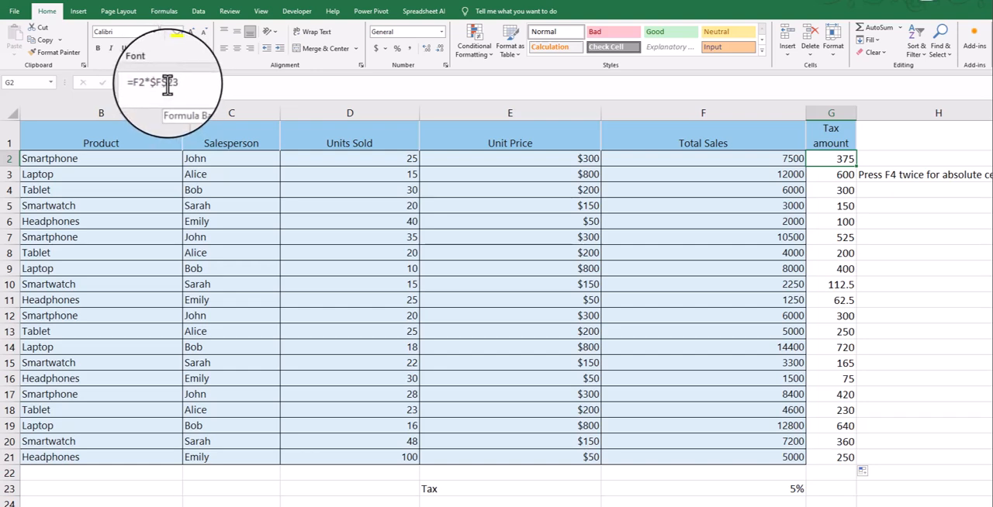
click(827, 174)
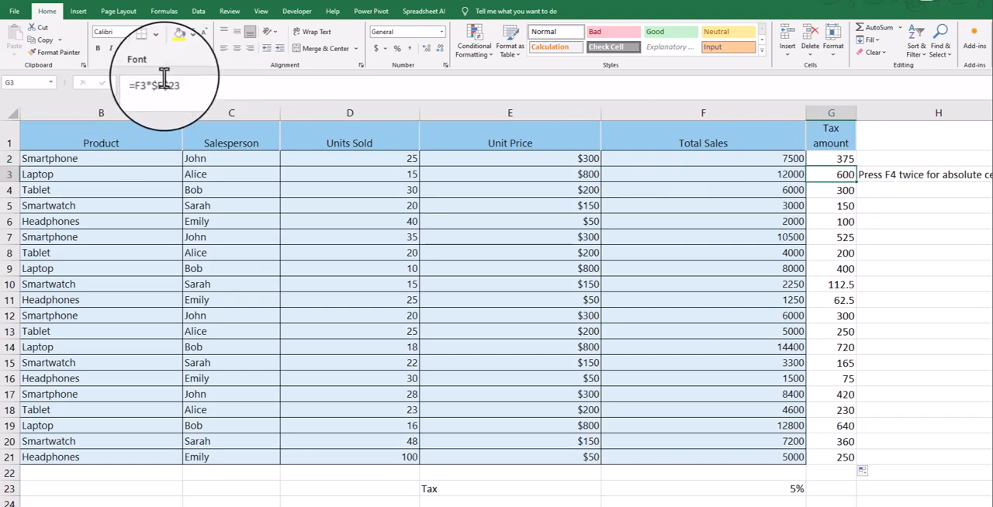
click(836, 190)
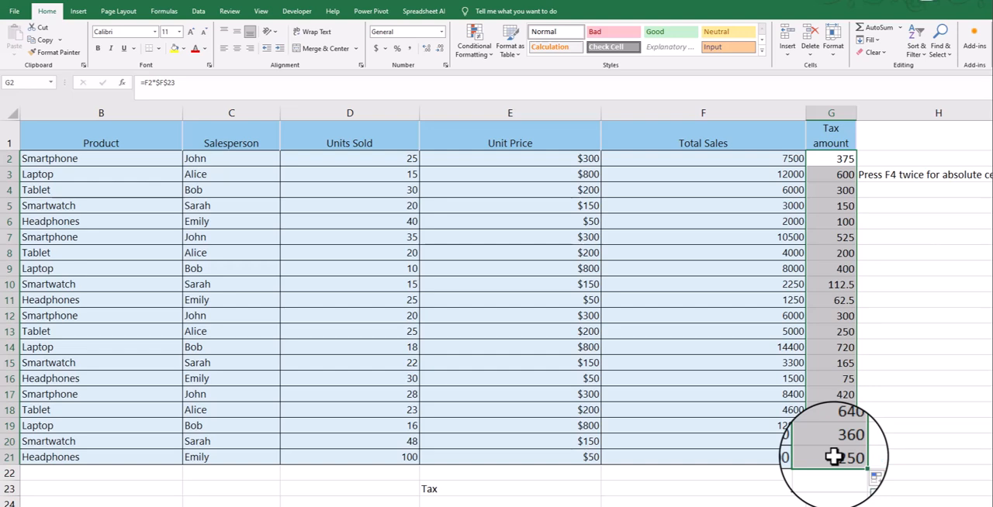
key(Delete)
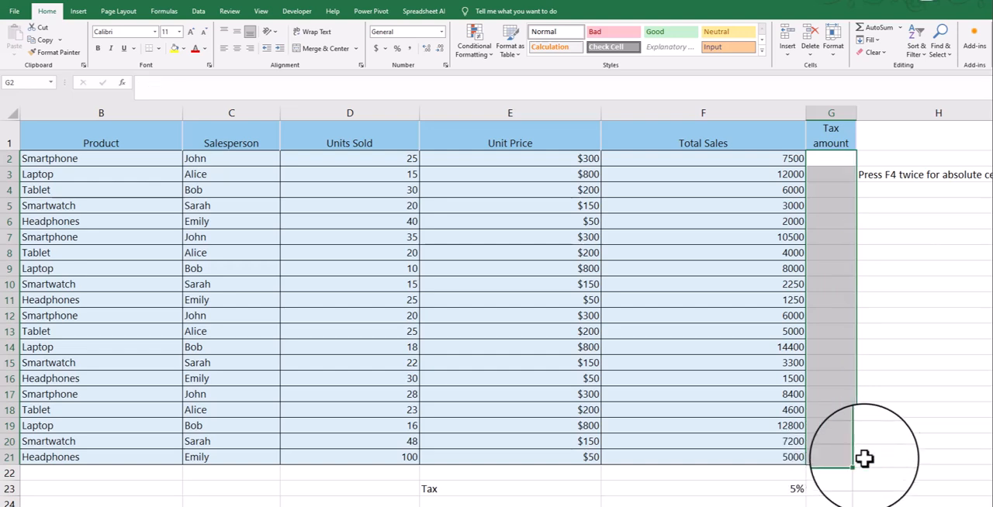
click(897, 422)
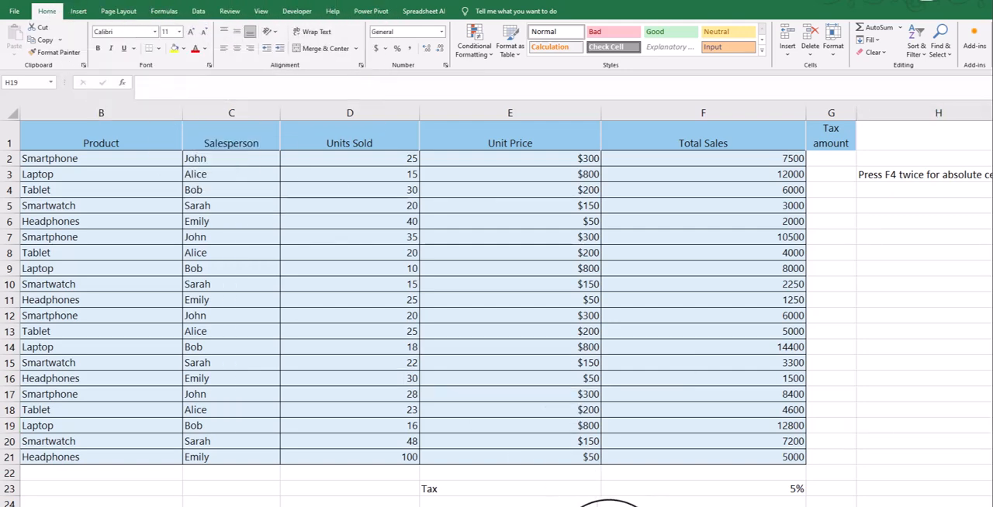
- Insert a 2-D clustered column chart from the salesperson, units sold and unit price data in C1:E3
click(406, 162)
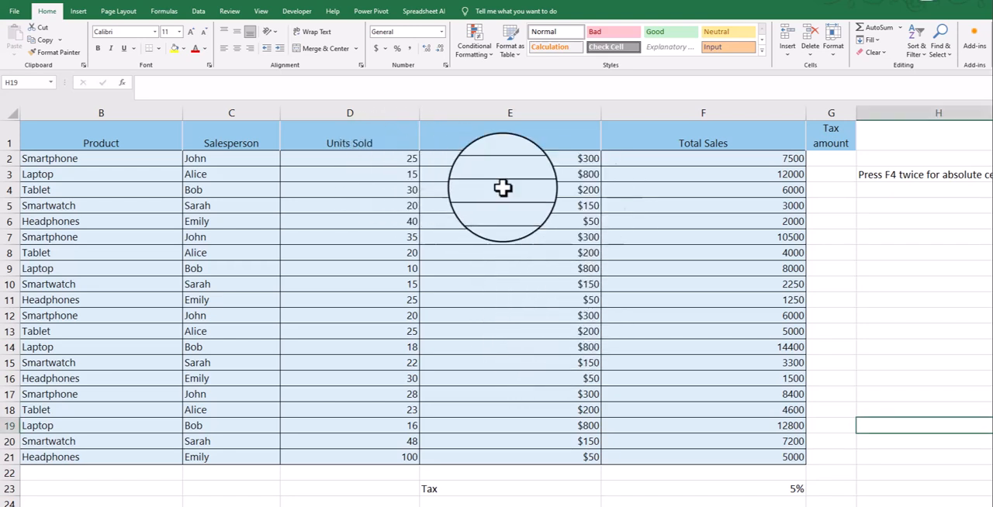
click(213, 160)
shift+click(545, 174)
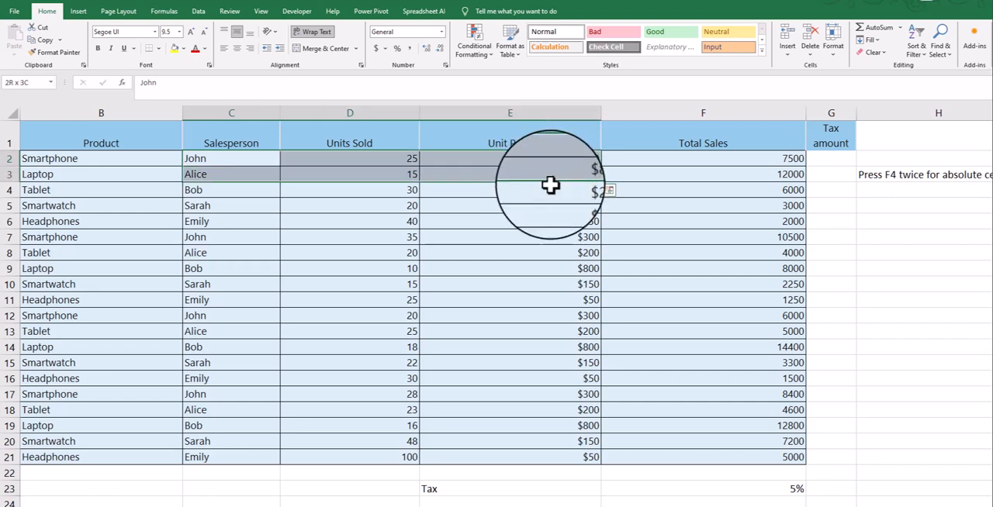
click(221, 143)
shift+click(558, 180)
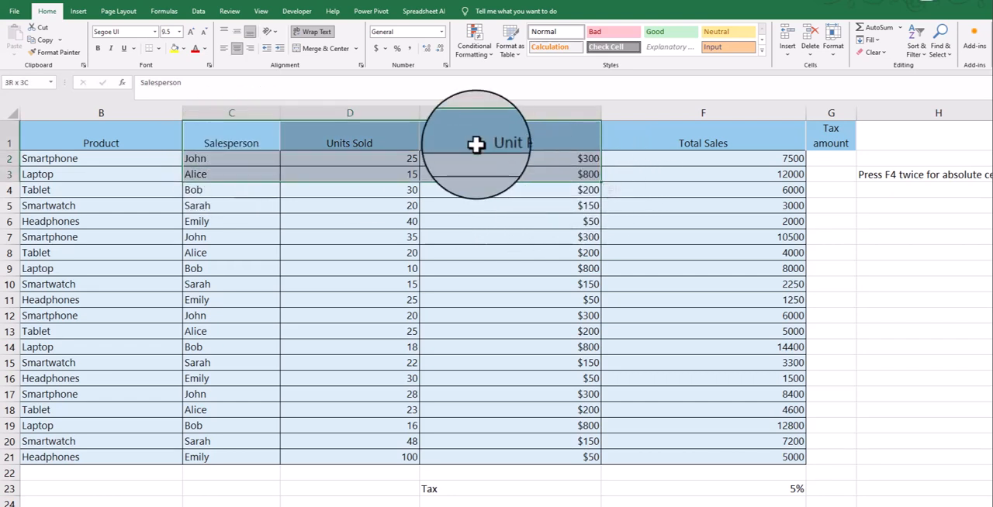
click(78, 11)
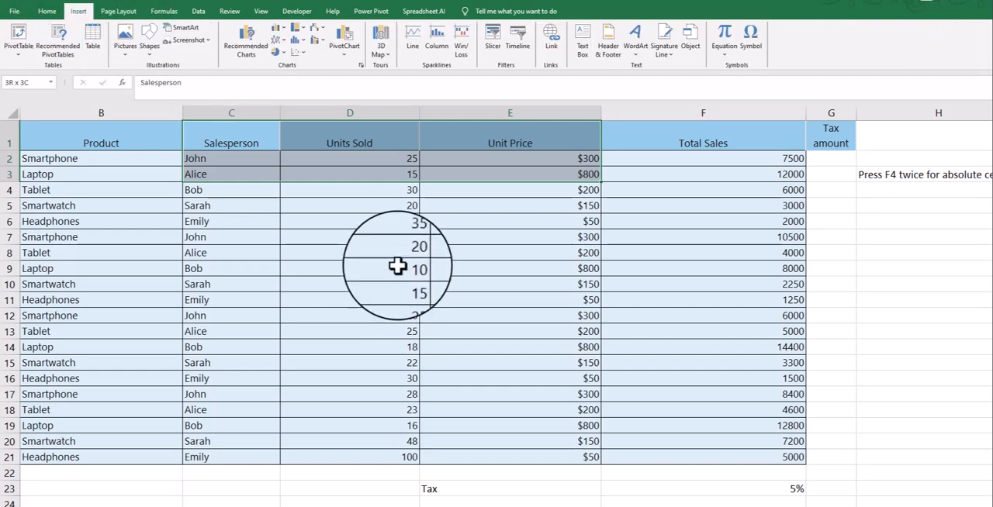
click(279, 25)
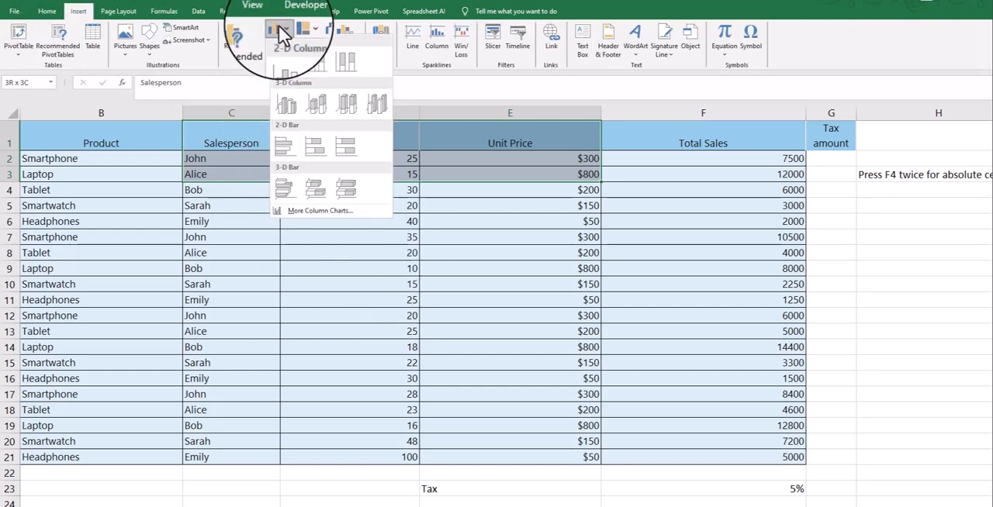
click(287, 67)
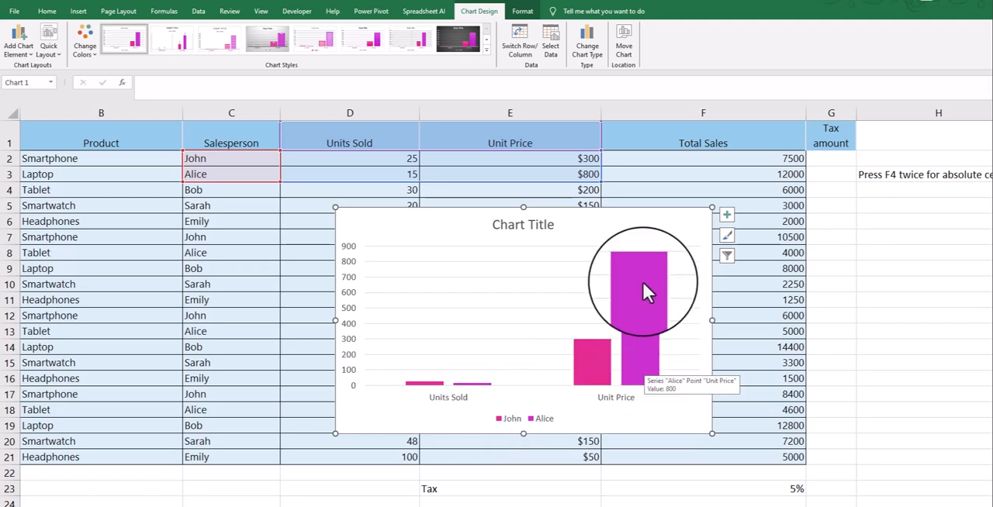
- Move the chart clear of the Total Sales column and add the copied F1:F3 data to it
drag(608, 219, 747, 206)
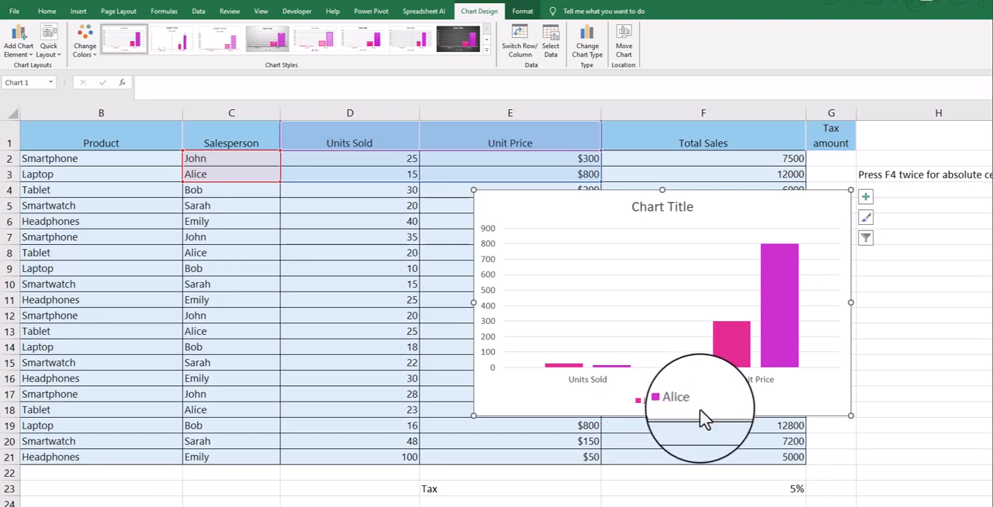
drag(646, 208, 288, 204)
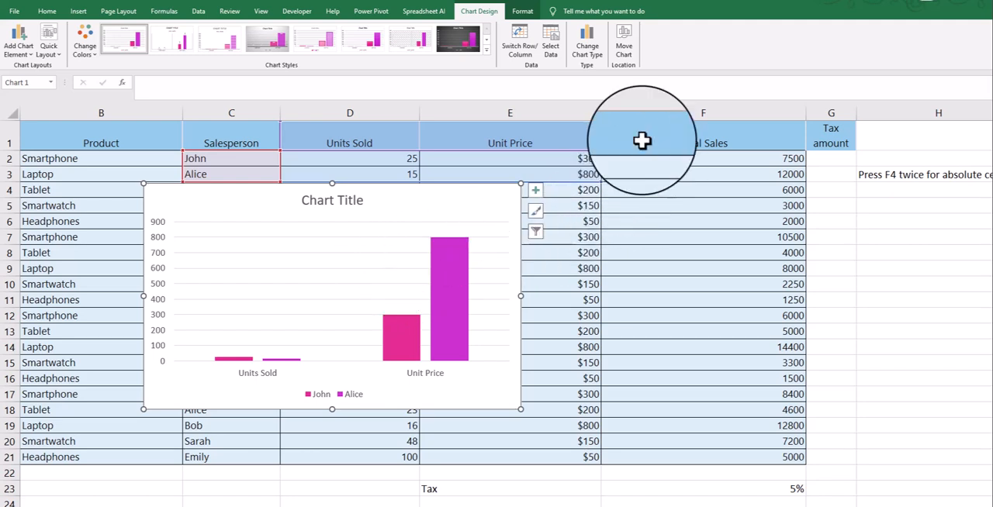
drag(642, 141, 642, 170)
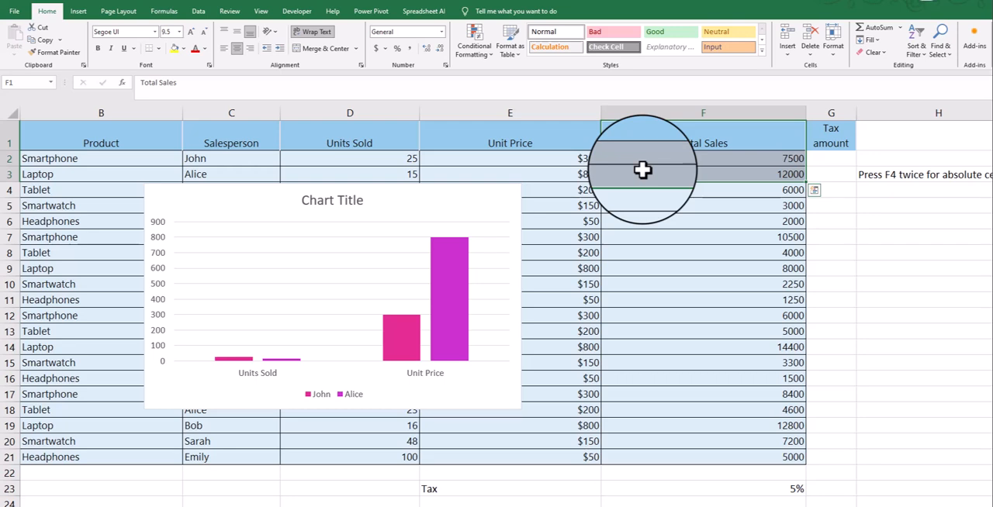
click(428, 208)
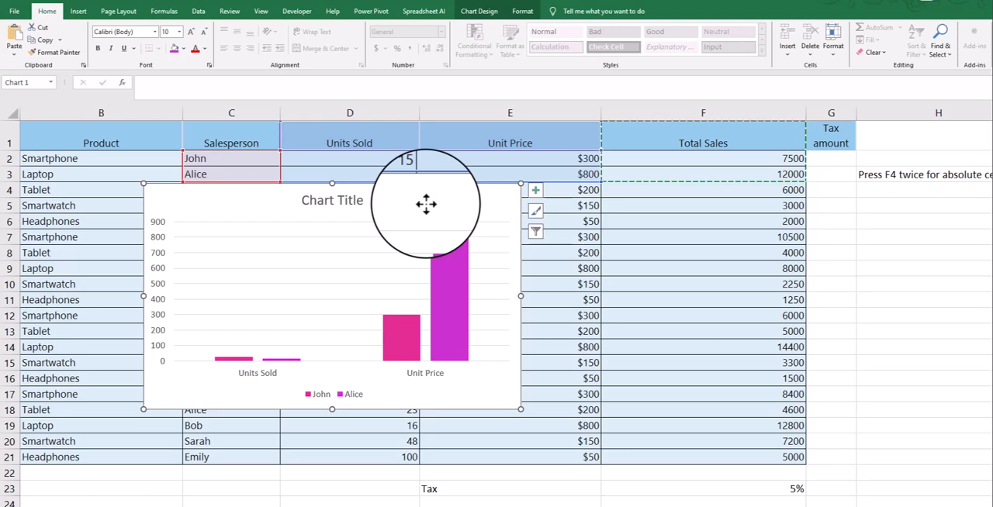
key(ctrl+v)
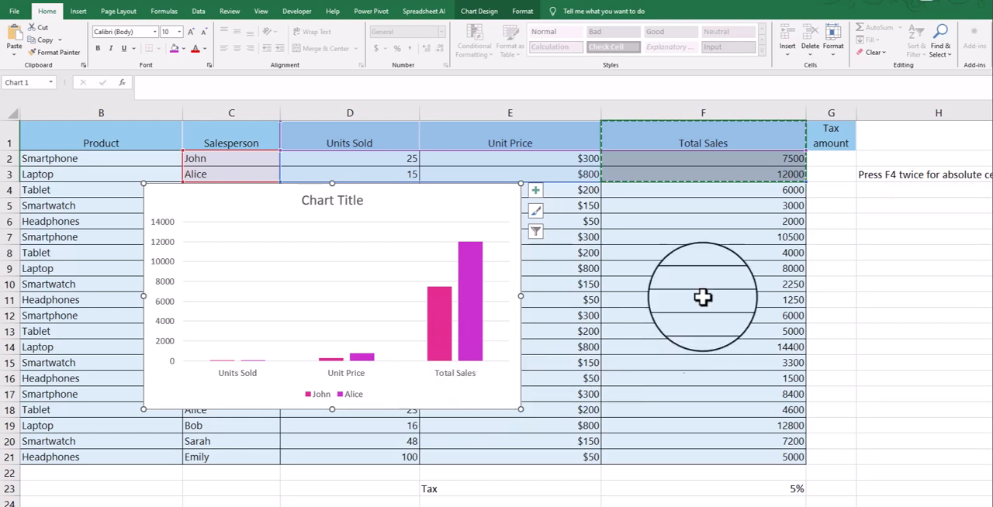
- Copy the row 4 salesperson data in C4:F4 and paste it into the chart as a new series
drag(422, 188, 731, 211)
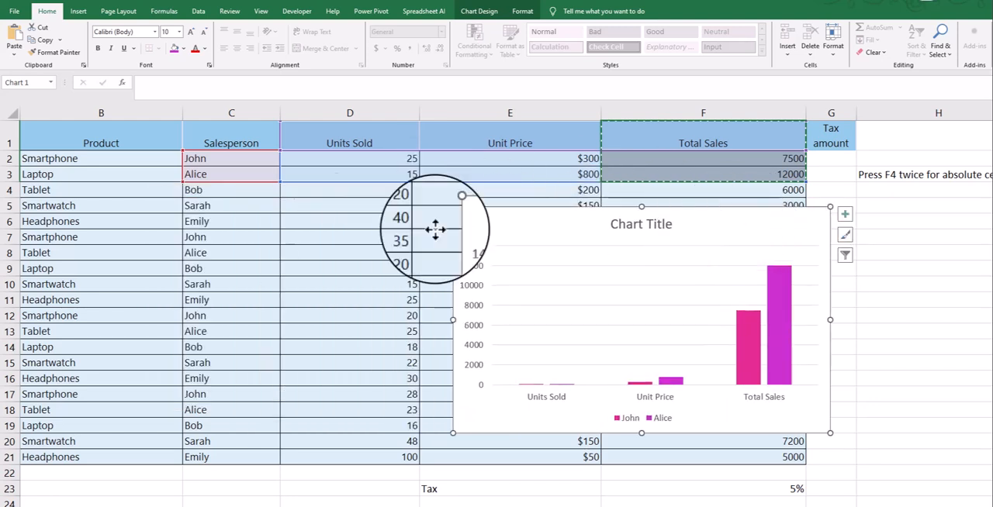
click(231, 192)
key(ctrl+z)
shift+click(690, 194)
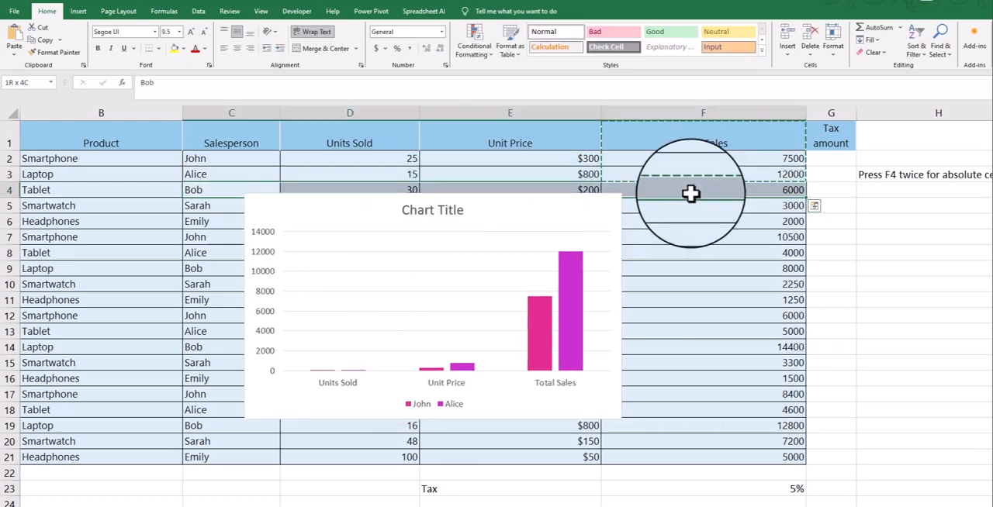
click(344, 213)
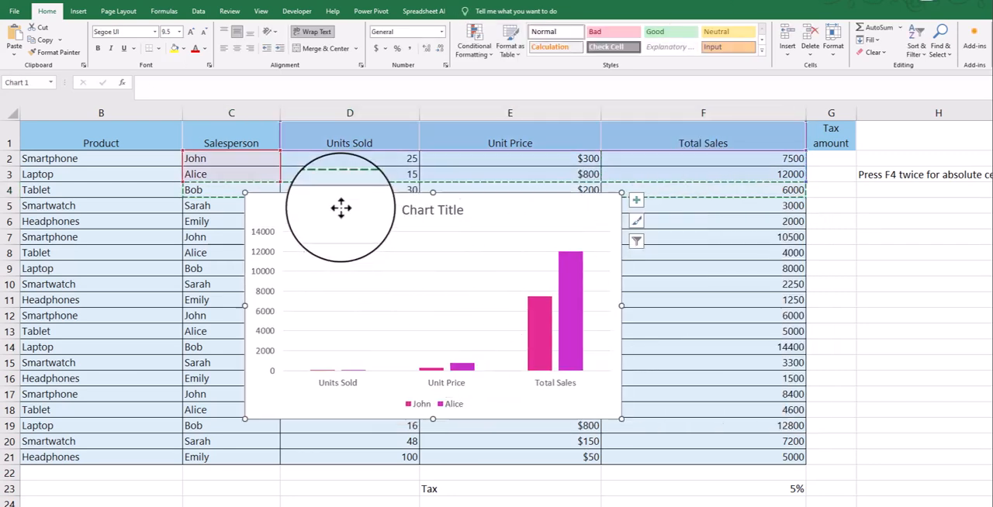
key(ctrl+v)
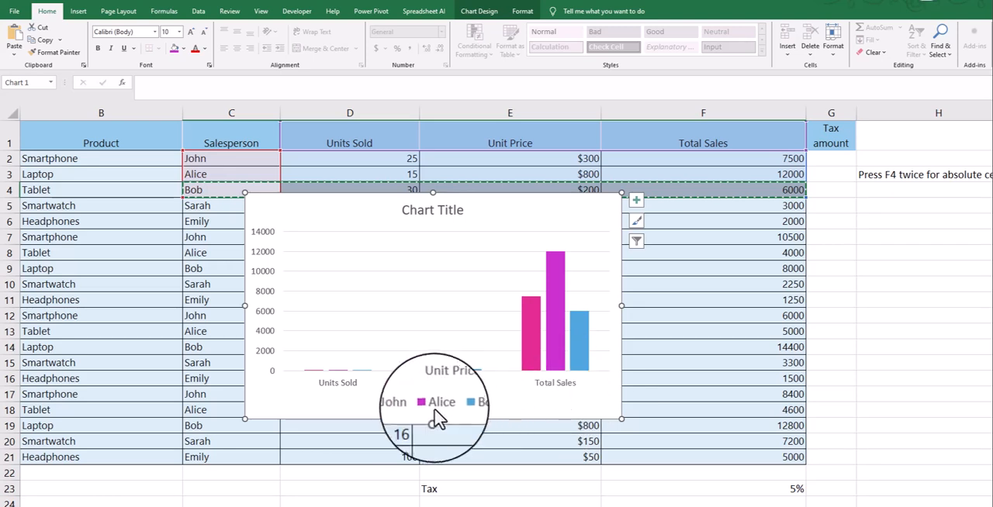
- Reposition the chart over columns B to E, spanning about rows 3 to 17
mouse_move(585, 235)
mouse_down()
mouse_move(377, 137)
mouse_move(507, 195)
mouse_up()
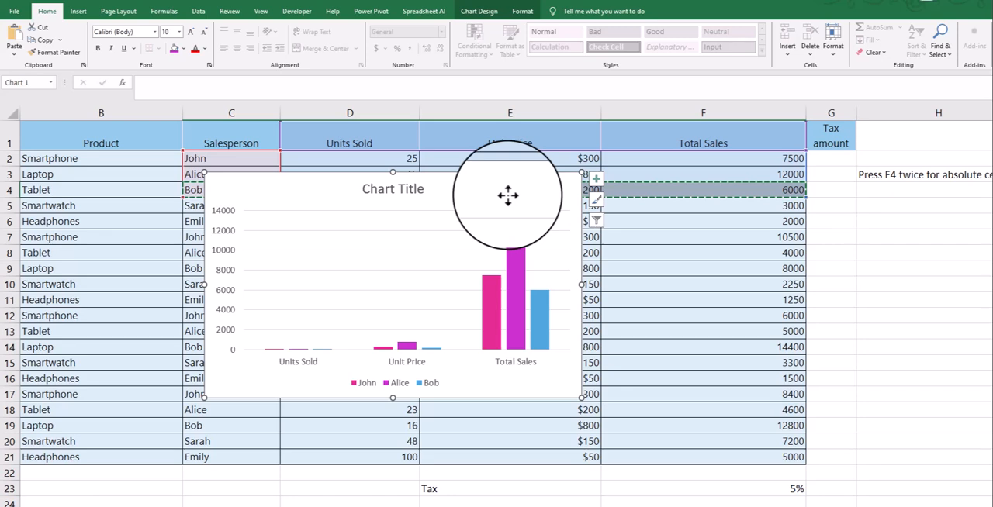
drag(508, 196, 756, 212)
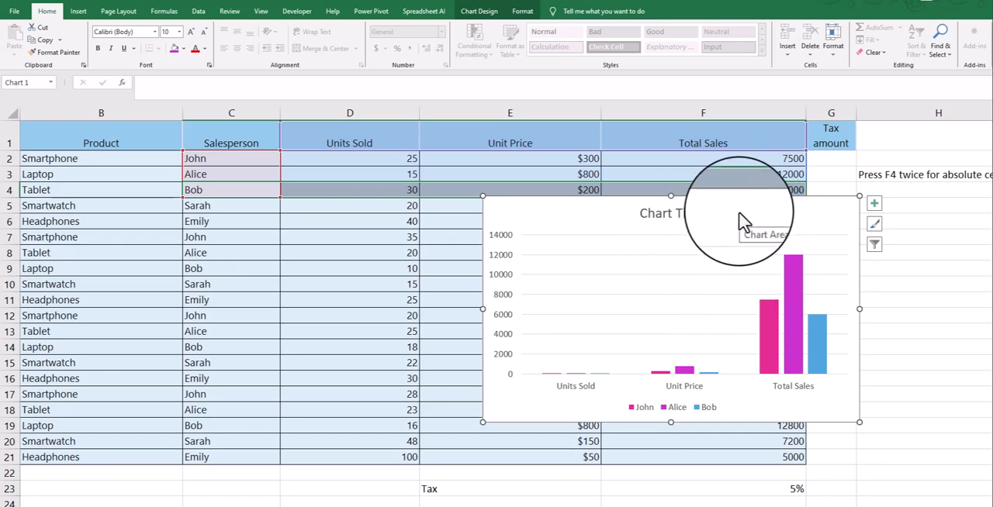
drag(741, 221, 357, 203)
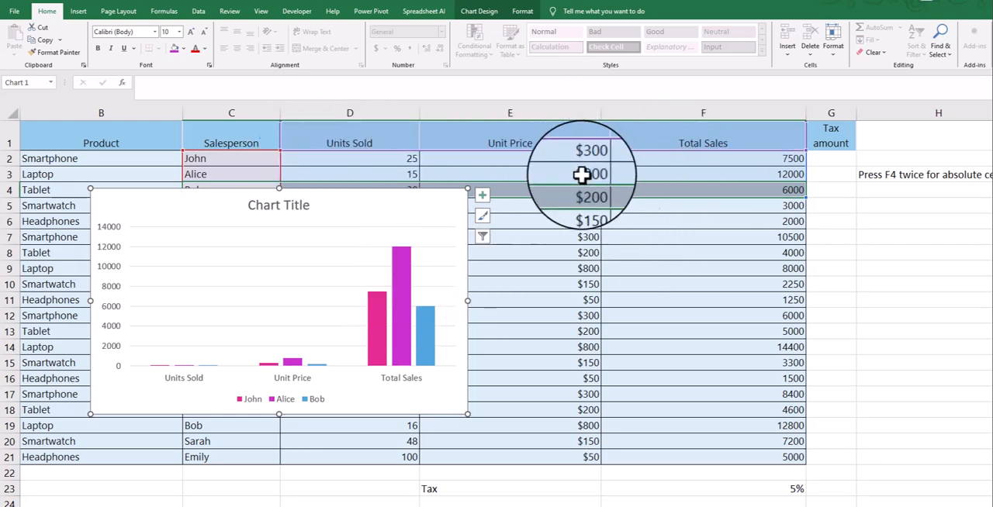
drag(407, 207, 460, 194)
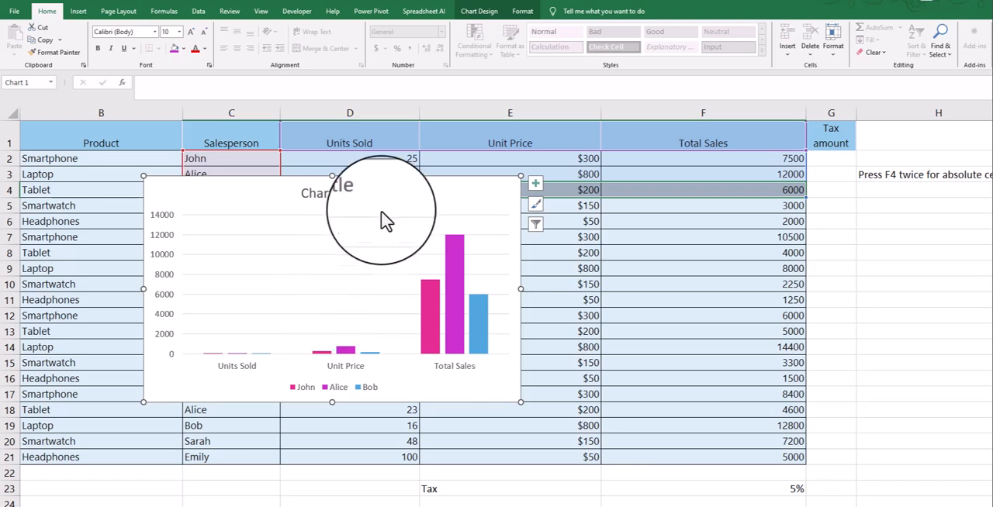
- Move the chart to the start of the table over columns B to D and duplicate it over columns E to G
click(330, 196)
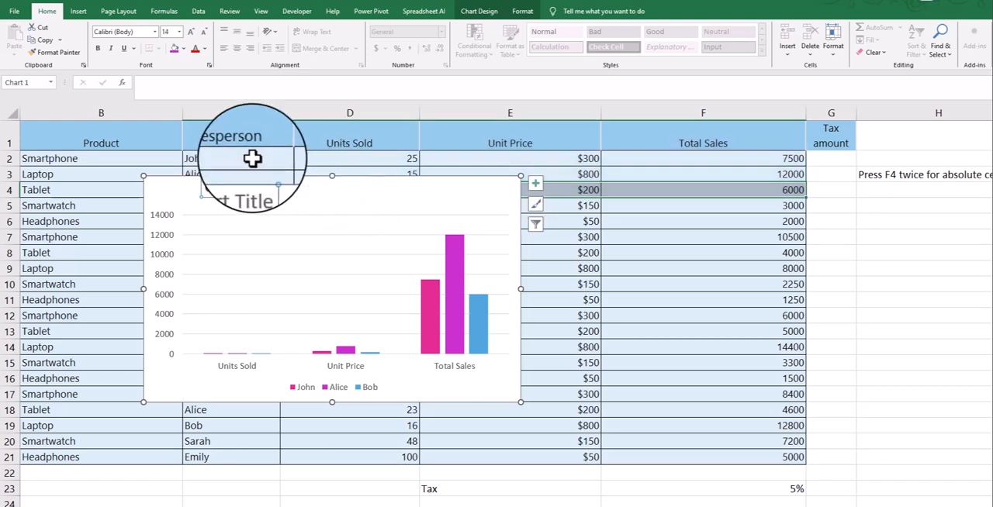
drag(439, 194, 300, 157)
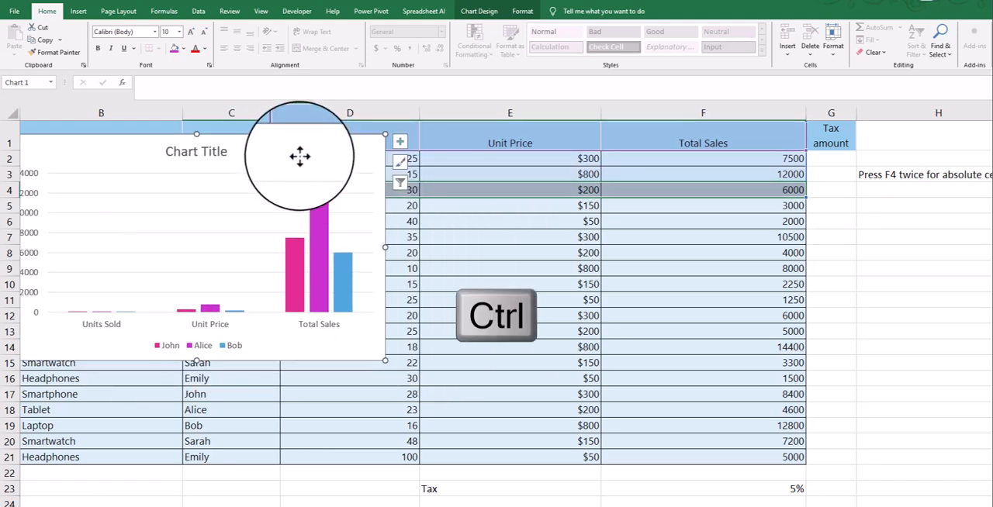
key(ctrl)
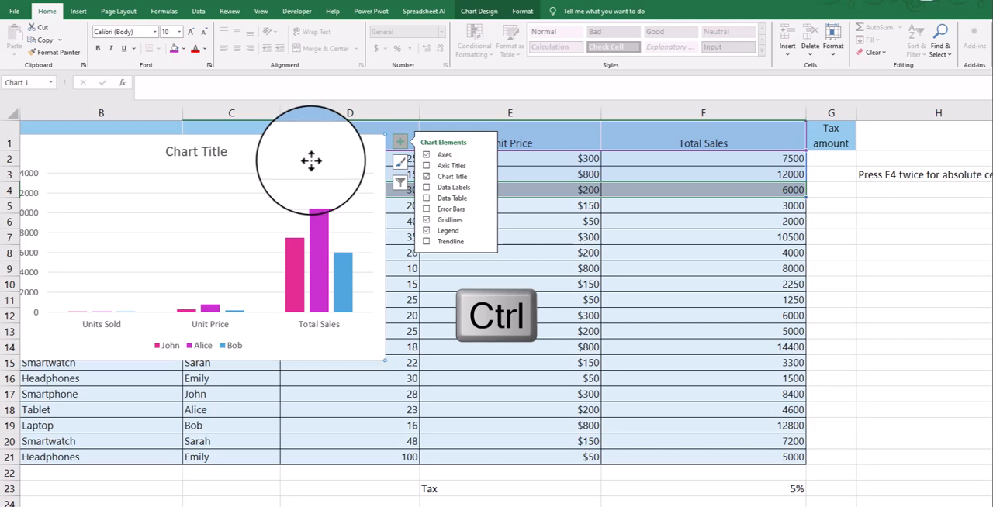
drag(311, 157, 800, 180)
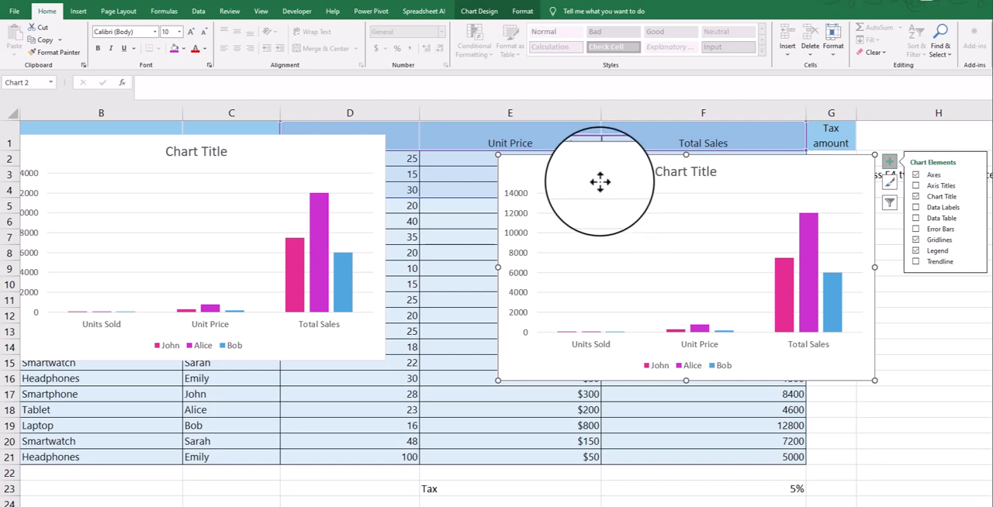
- Move the original chart down to about row 13 and its duplicate to about row 11, clearing the sales data in C5:F7
click(397, 207)
drag(318, 143, 287, 330)
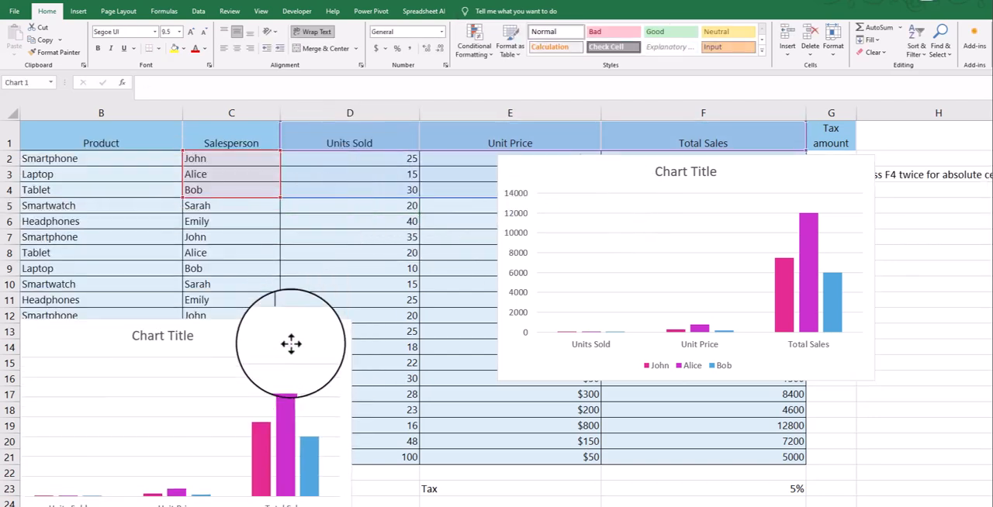
drag(244, 207, 777, 238)
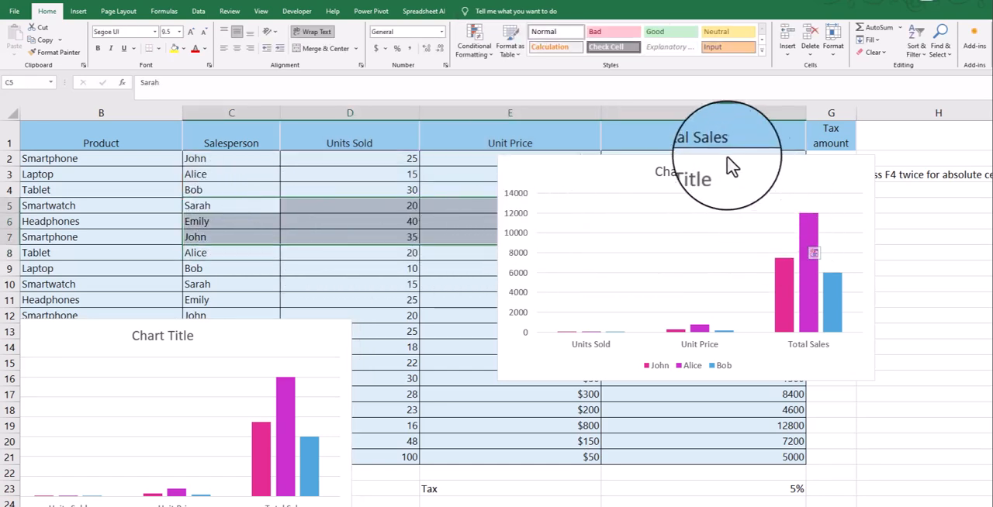
click(721, 181)
key(ctrl+z)
drag(763, 166, 889, 196)
drag(224, 205, 628, 259)
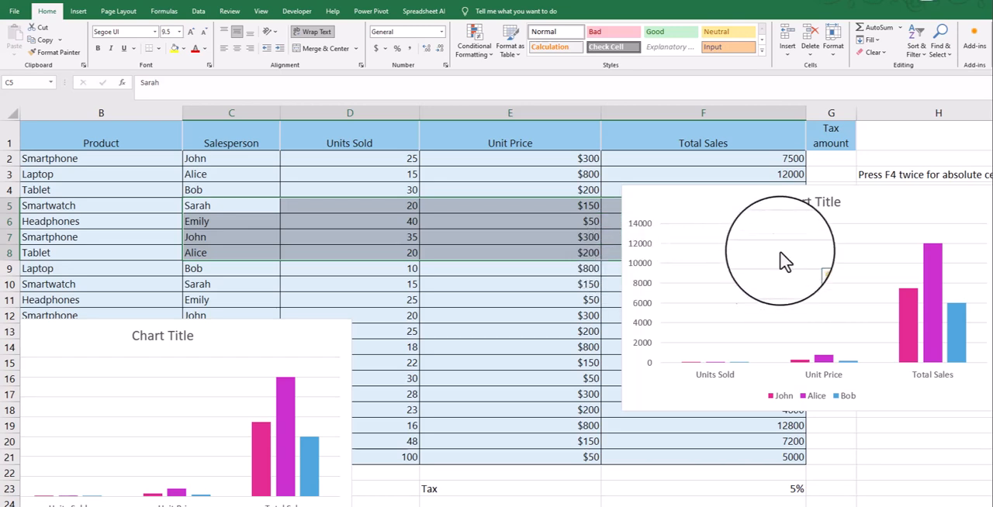
drag(728, 197, 639, 297)
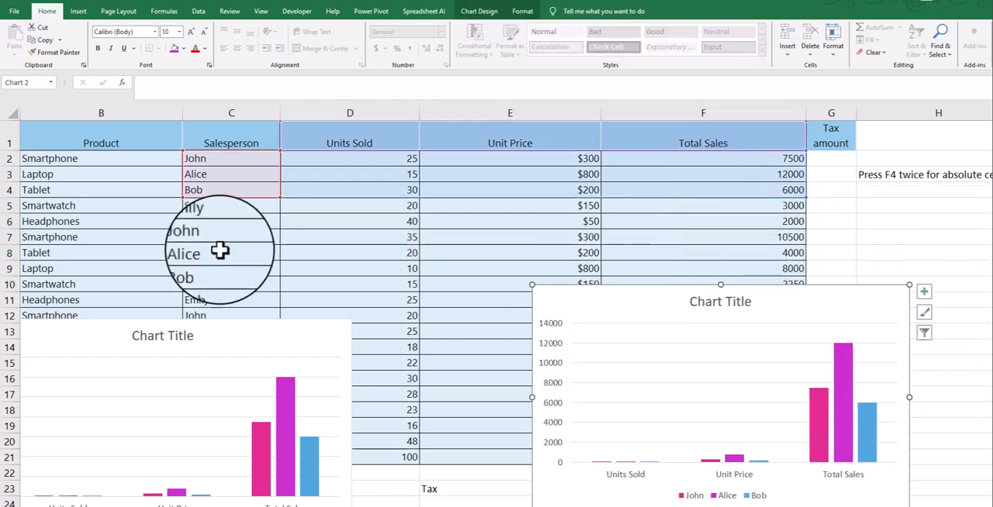
- Copy the salesperson data in C5:F7 and paste it into the duplicate chart as new series
drag(222, 205, 725, 228)
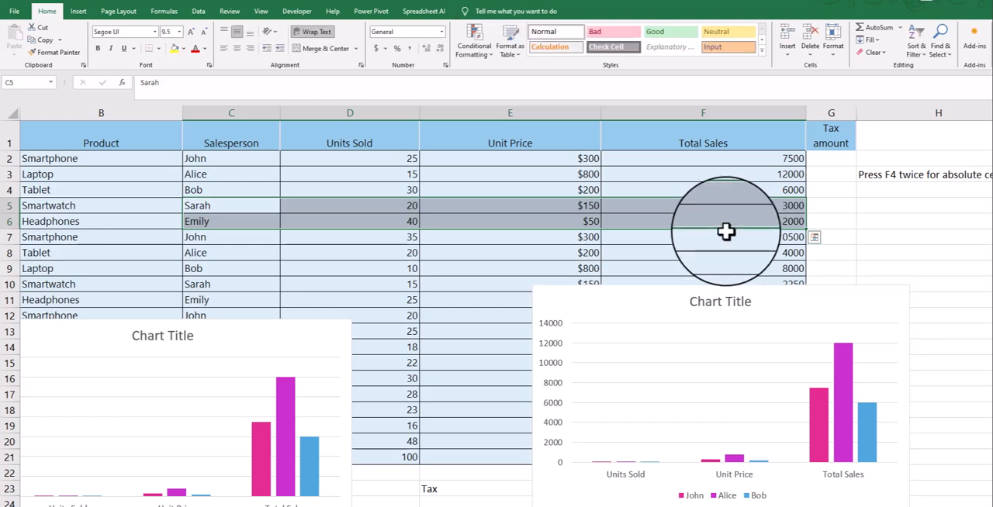
shift+click(721, 244)
key(ctrl+c)
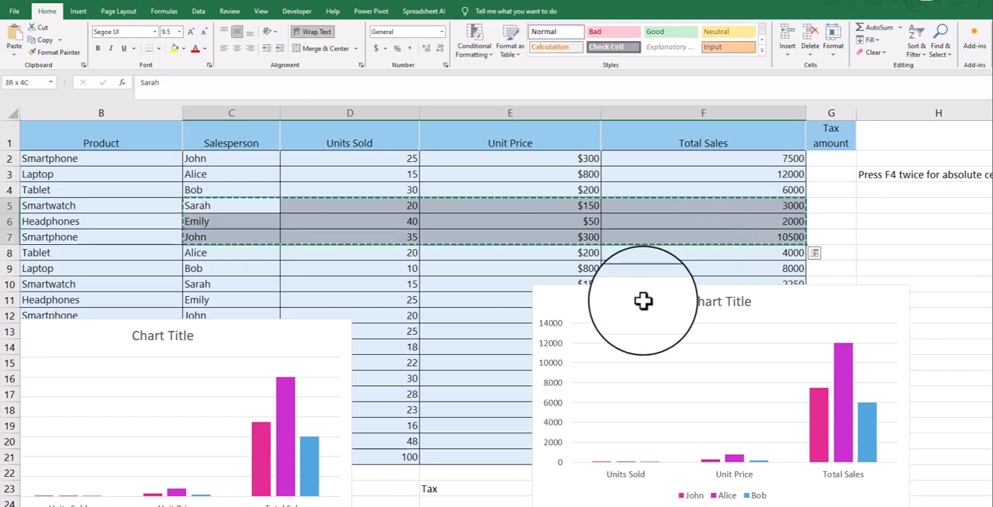
click(643, 301)
key(ctrl+v)
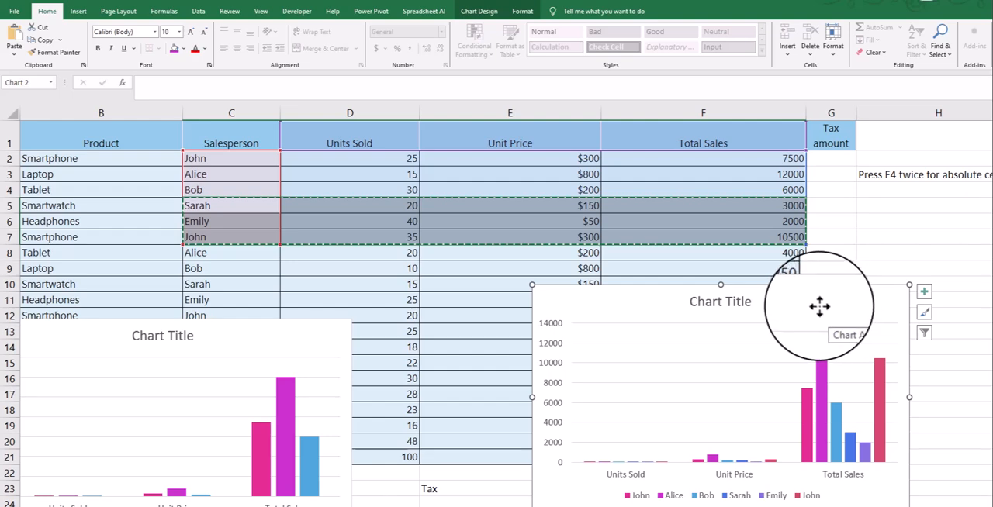
- Arrange the original chart and the duplicate side by side over about rows 2 to 16
drag(802, 292, 757, 117)
drag(799, 295, 750, 170)
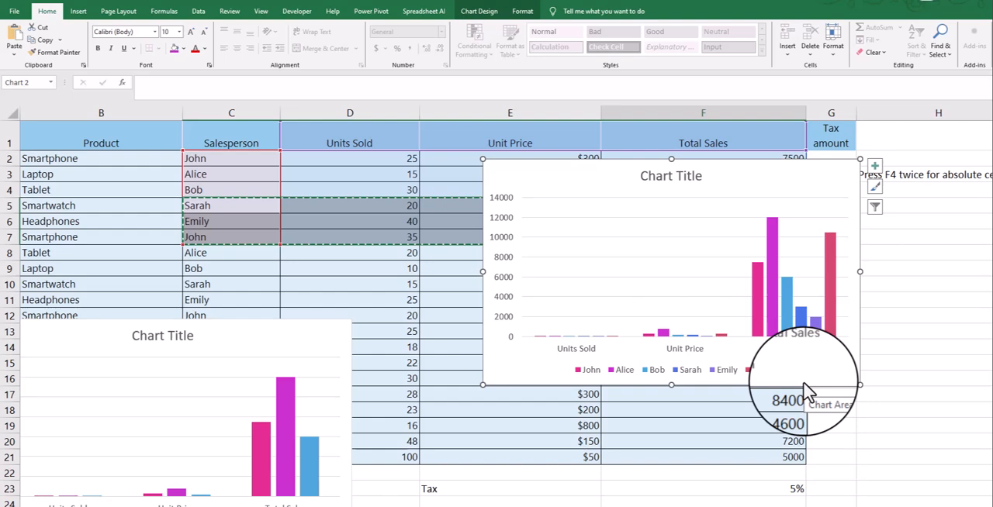
drag(218, 334, 231, 314)
drag(286, 341, 399, 177)
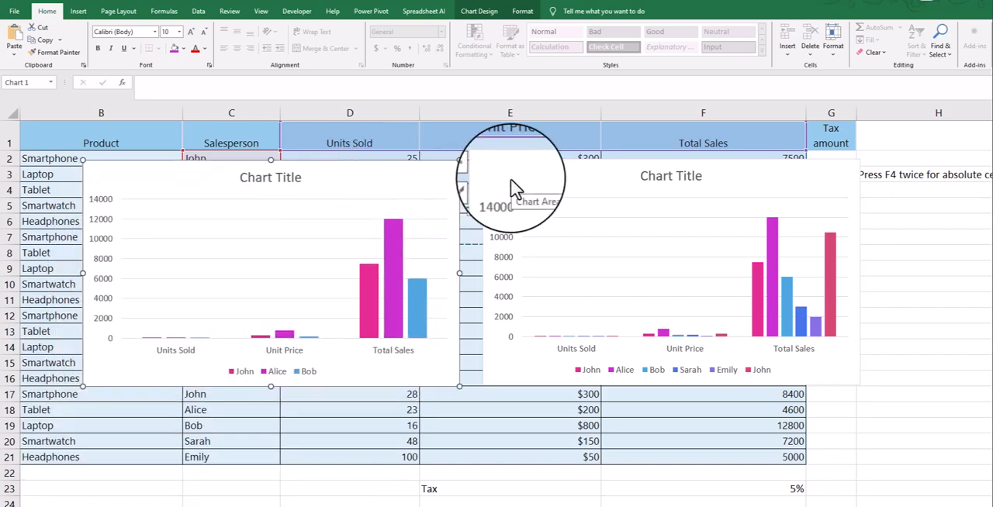
- Duplicate both charts together to the area below the originals, starting at about row 18
drag(522, 196, 575, 392)
scroll(466, 290, down, 7)
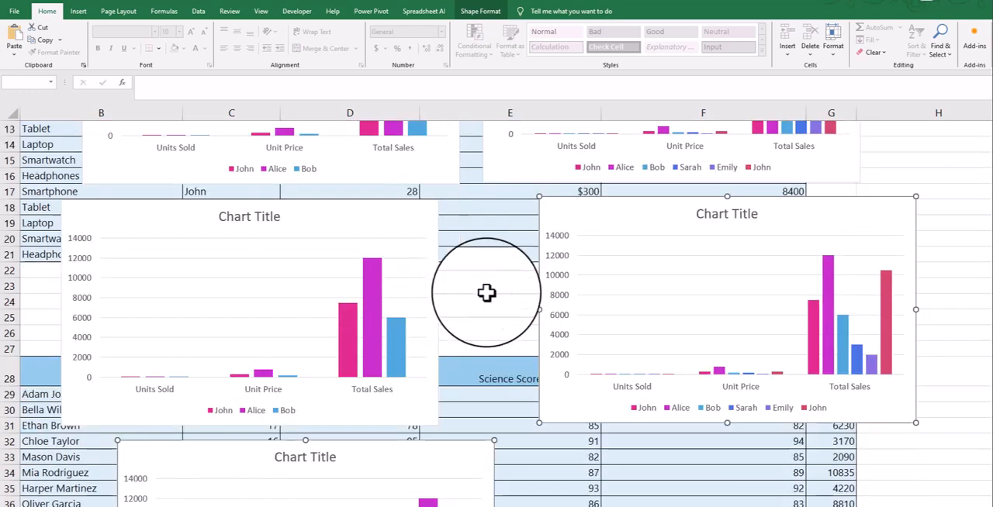
scroll(561, 318, up, 5)
scroll(437, 440, down, 4)
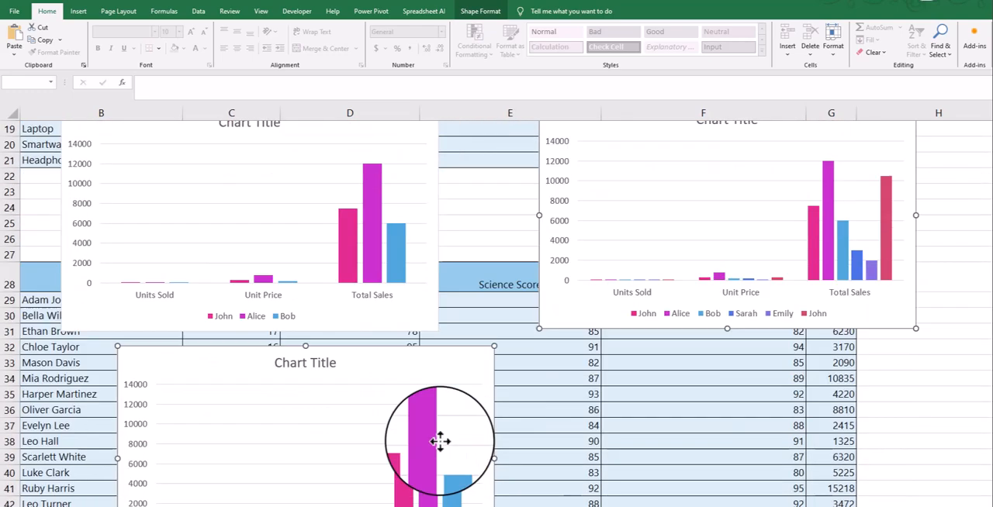
- Delete the chart copies and both original charts from the worksheet
key(Delete)
scroll(587, 276, up, 3)
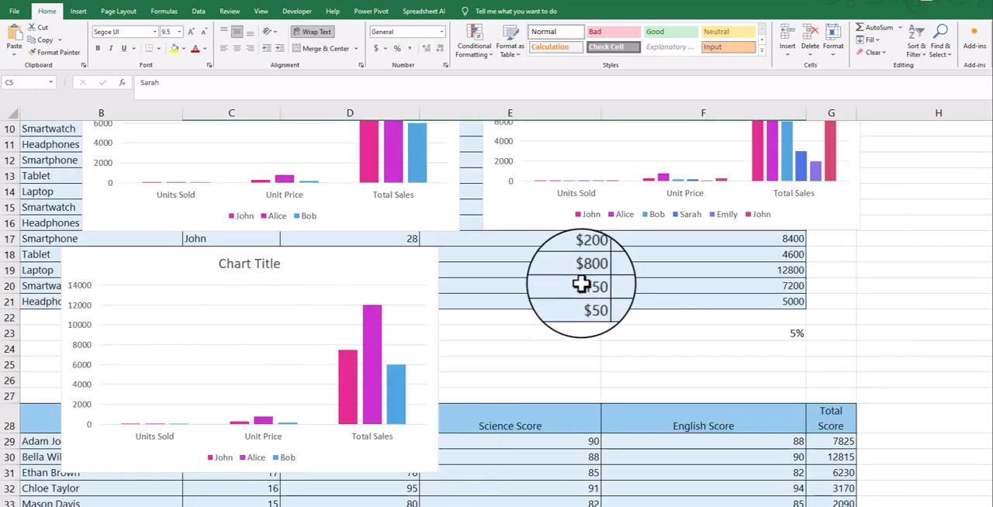
click(360, 281)
key(Delete)
scroll(488, 293, up, 3)
click(431, 293)
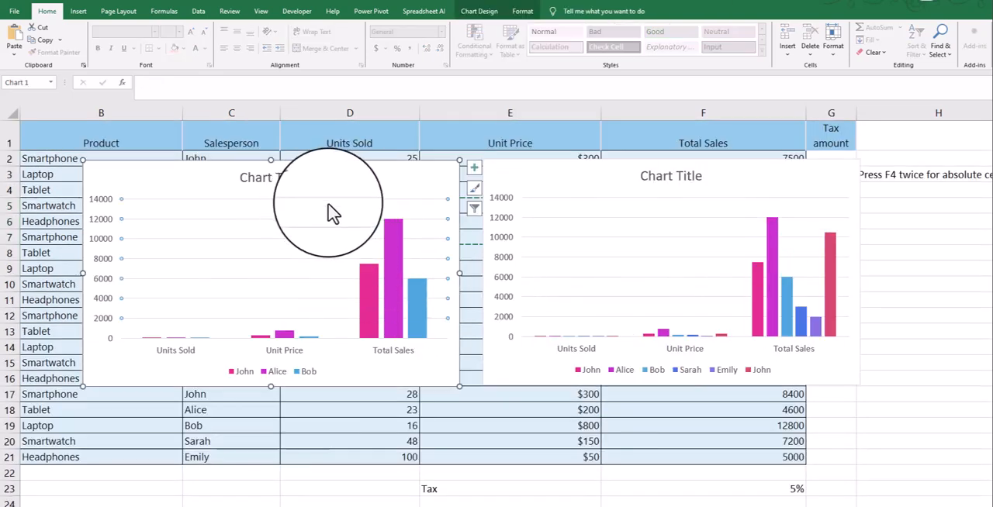
click(598, 177)
key(Delete)
key(Delete)
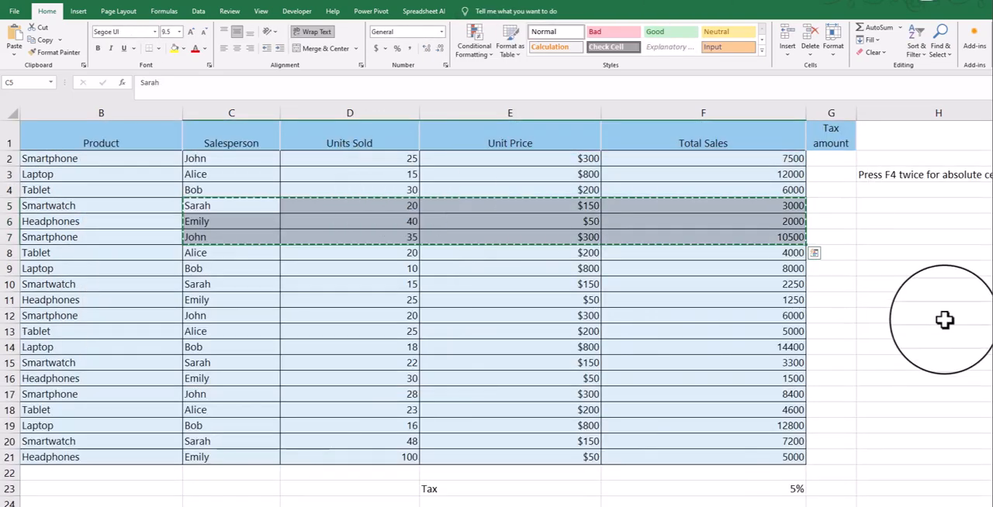
click(944, 319)
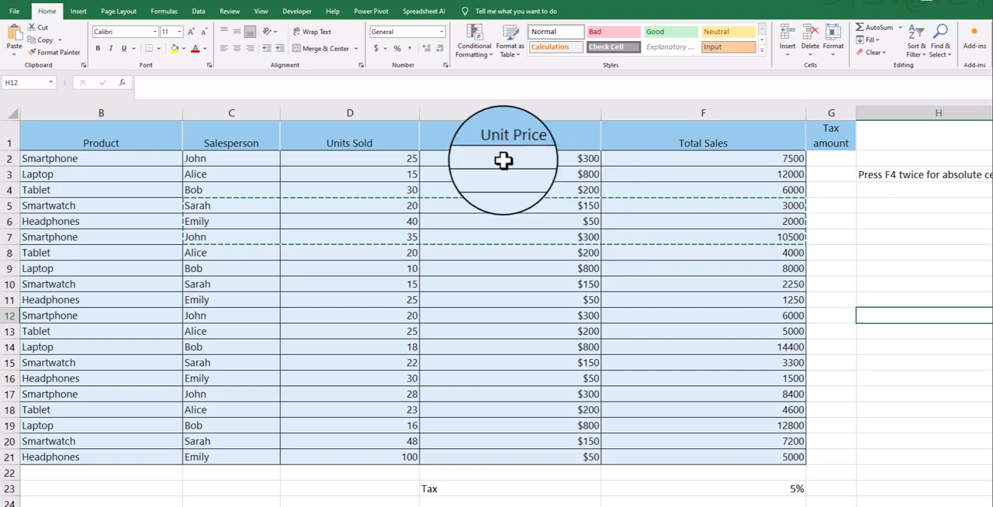
- Copy the unit prices in E2:E21 to H2:H21 as values only
click(509, 161)
shift+click(544, 460)
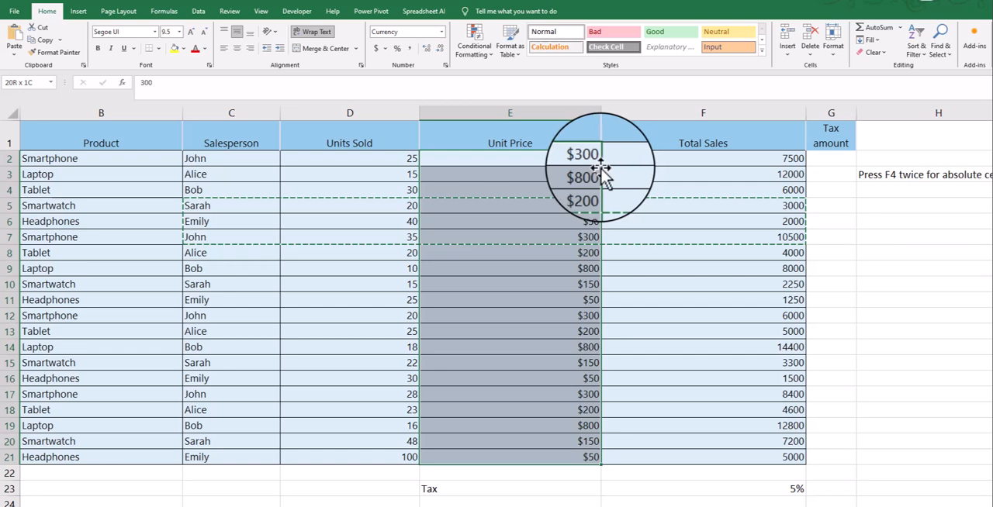
drag(604, 174, 903, 190)
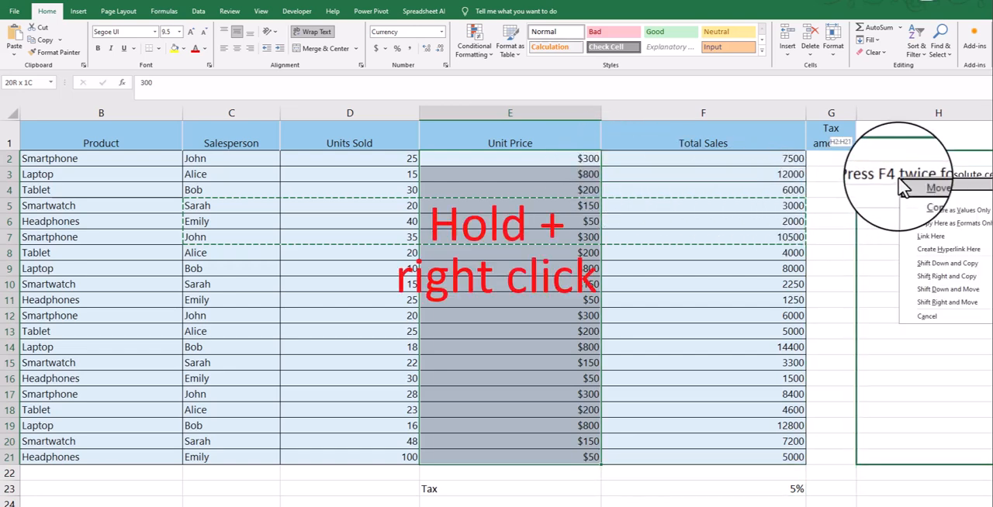
click(943, 211)
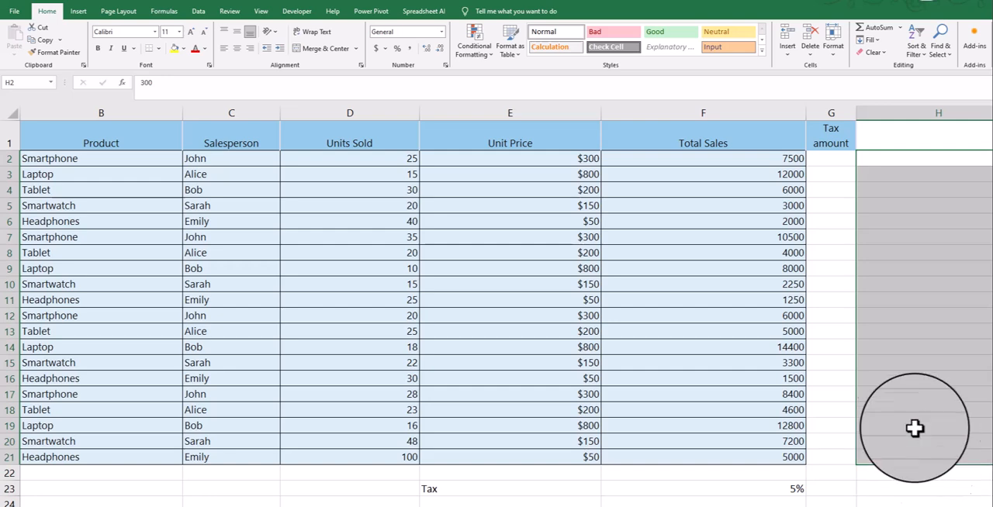
scroll(900, 405, down, 1)
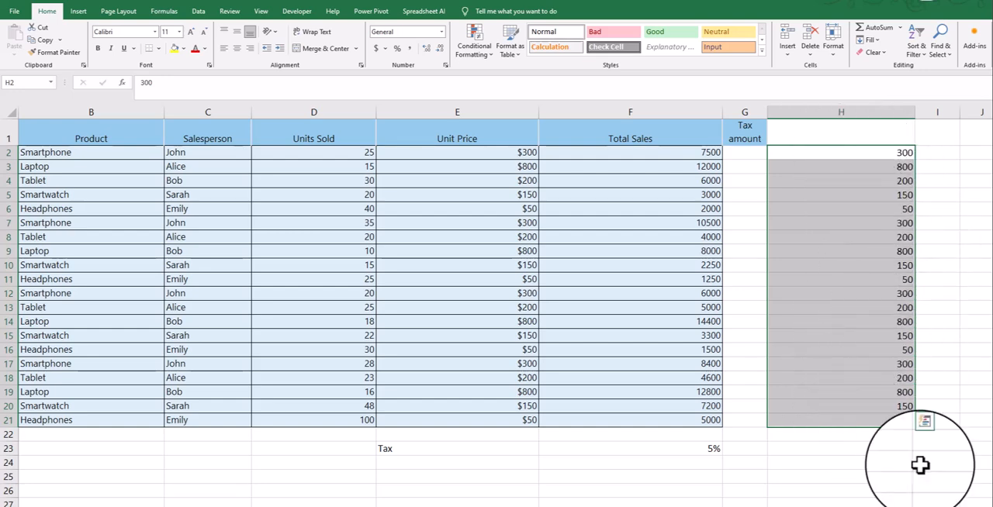
- Clear the pasted unit prices from H2:H21
click(802, 236)
click(822, 167)
click(817, 153)
click(713, 152)
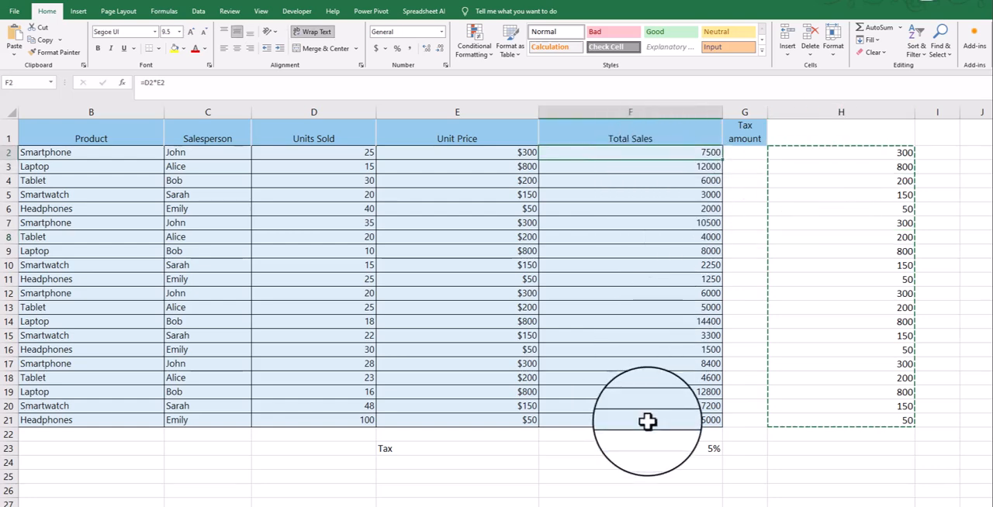
shift+click(672, 420)
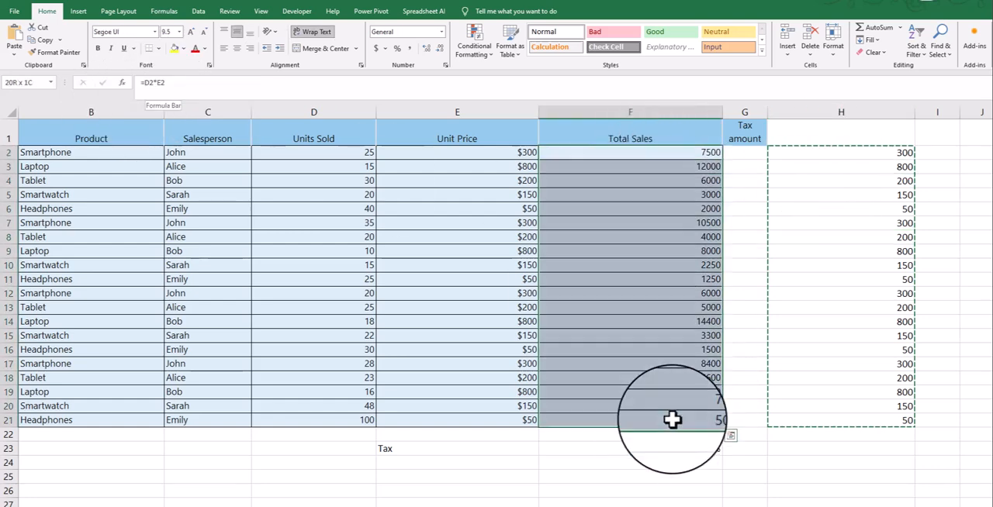
drag(853, 152, 850, 423)
key(Delete)
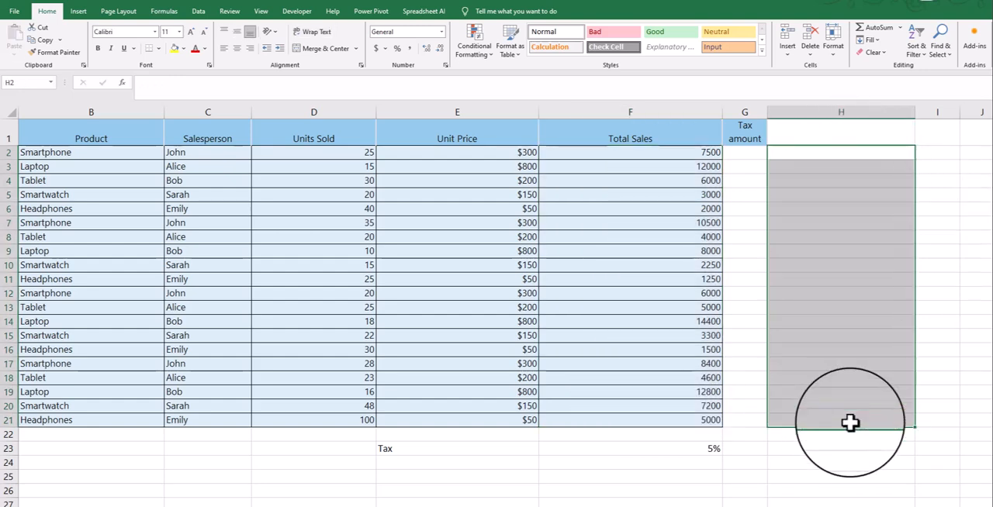
- Copy the Total Sales formulas in F2:F21 and paste them into column H from H2 as values
click(846, 406)
key(ctrl+shift+Down)
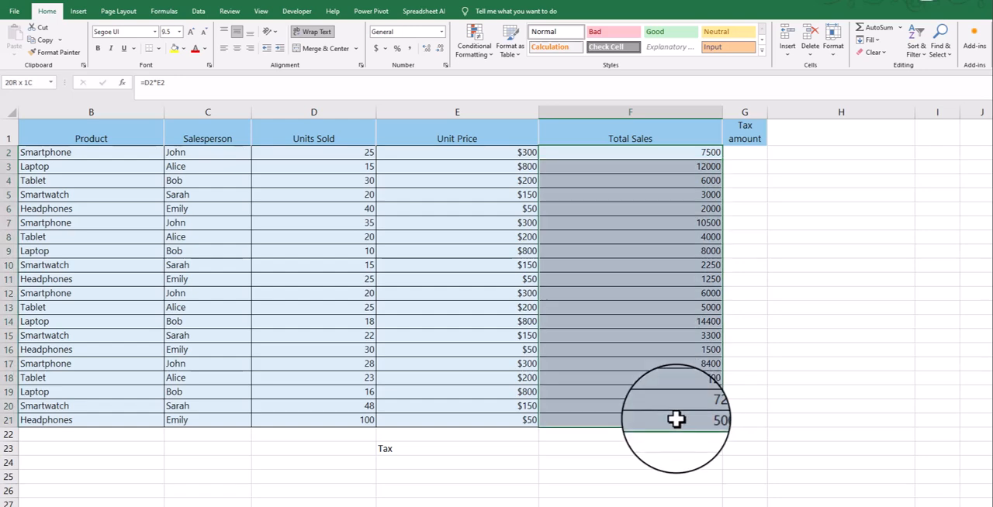
right_click(648, 409)
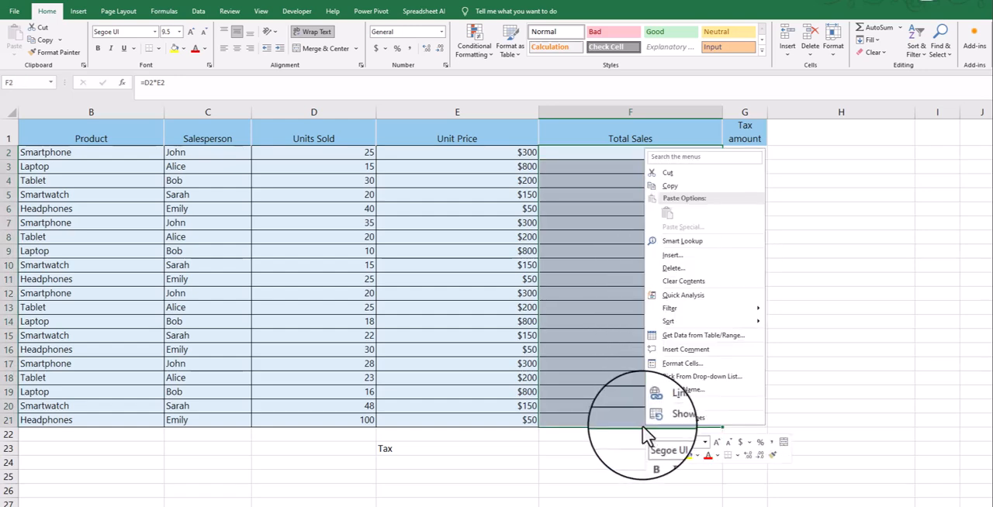
click(672, 191)
click(779, 160)
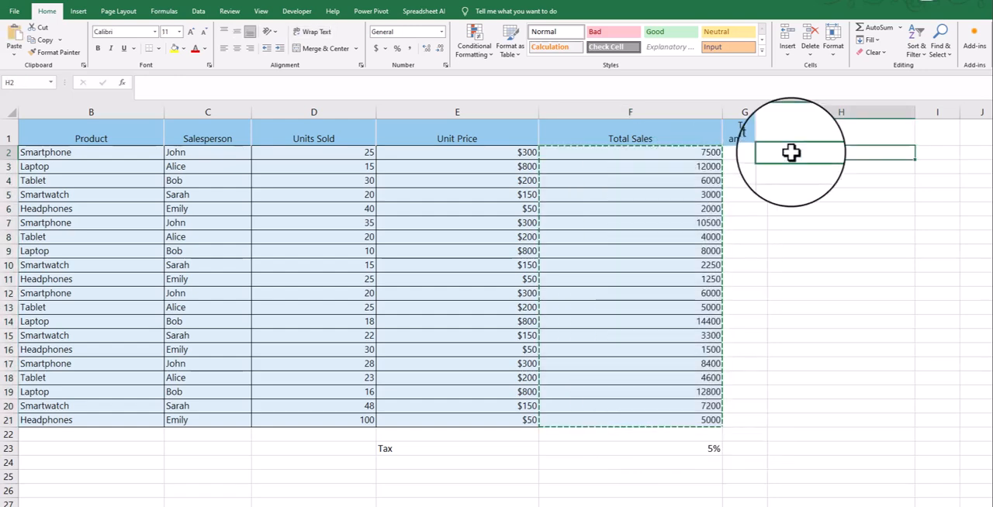
right_click(790, 153)
mouse_move(906, 232)
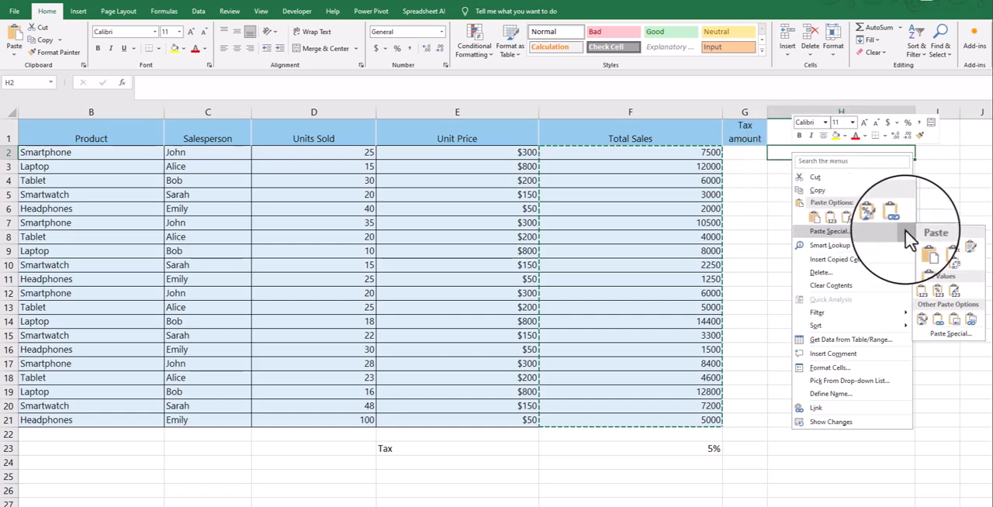
click(922, 291)
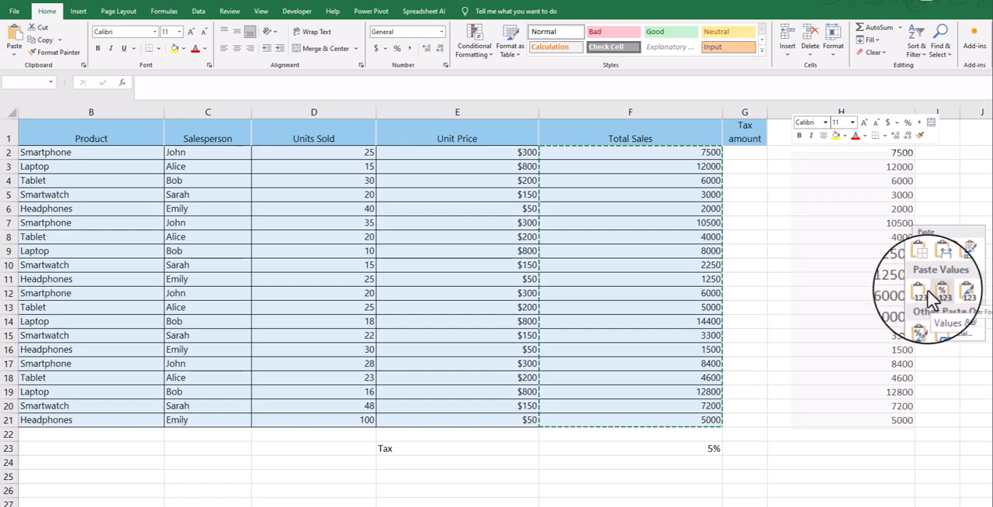
- Clear the pasted sales values from H2:H21
click(837, 150)
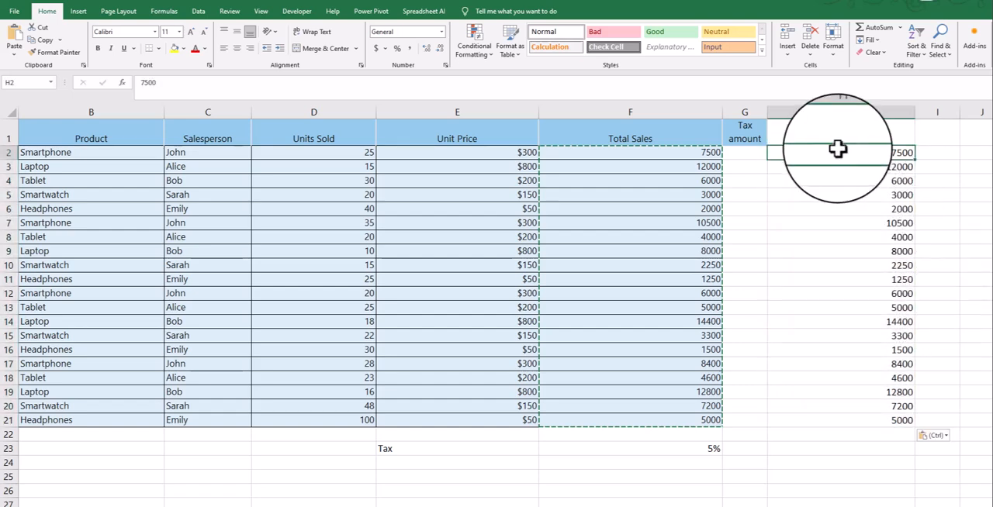
shift+click(863, 420)
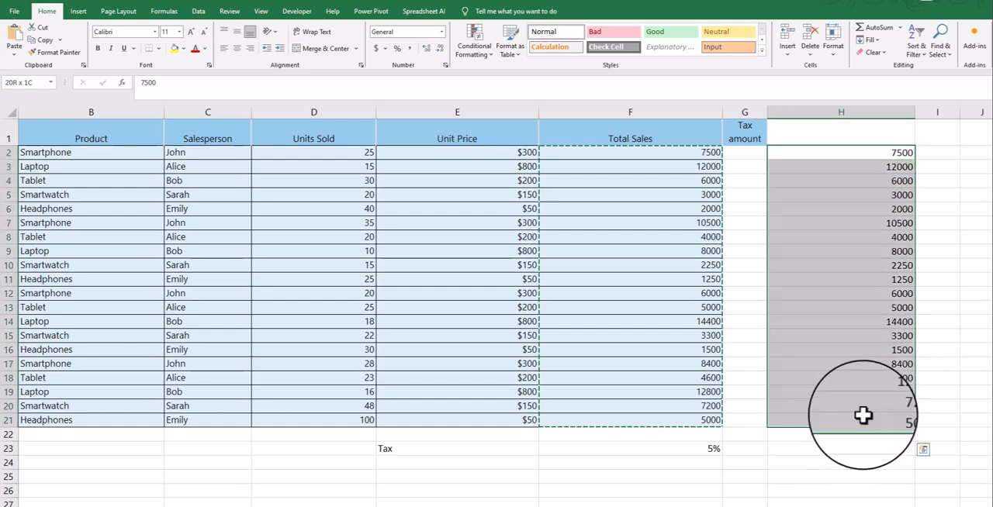
key(Delete)
click(754, 166)
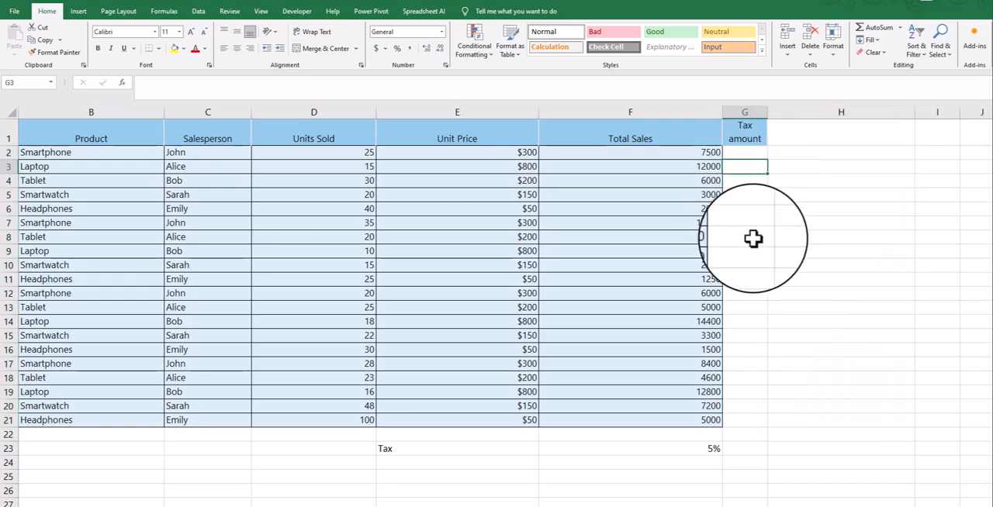
scroll(754, 239, down, 2)
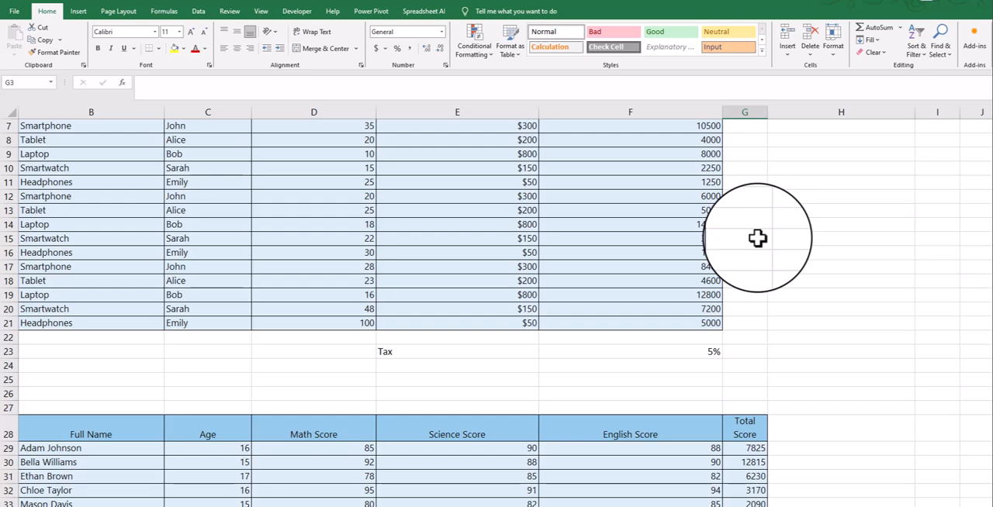
- Examine the student score table in rows 28 to 48 and the Full Name, First Name, Last Name and Age table below it
scroll(758, 238, down, 3)
scroll(750, 232, down, 4)
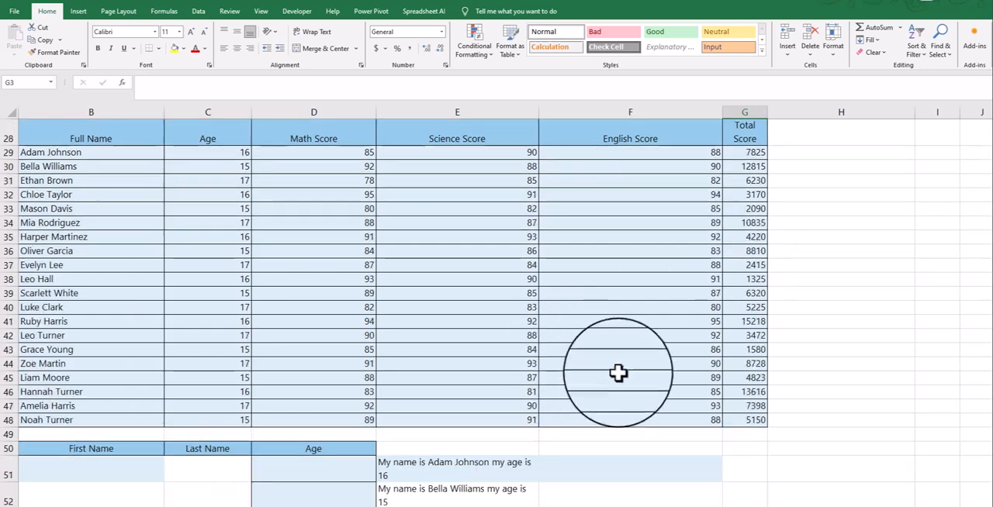
scroll(644, 360, up, 1)
scroll(668, 400, up, 2)
scroll(686, 450, down, 1)
scroll(698, 489, left, 2)
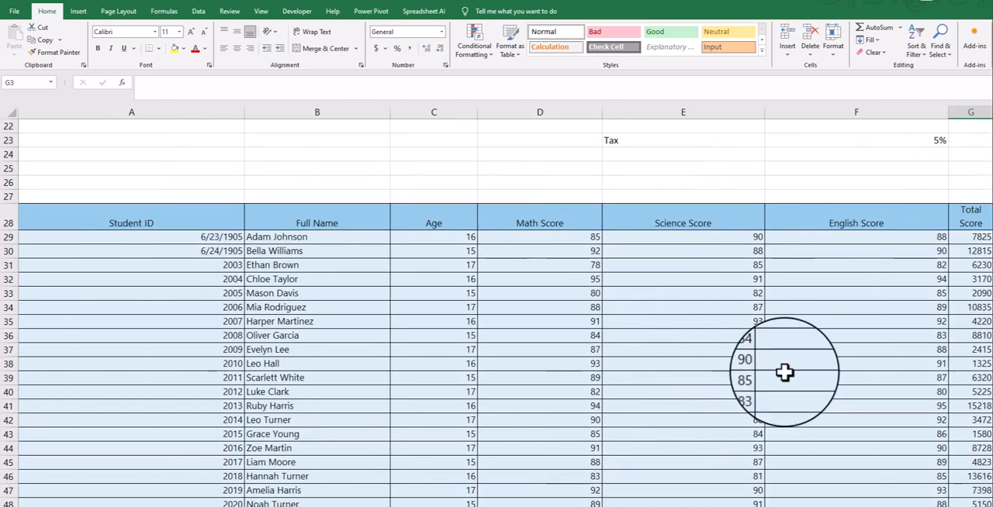
scroll(768, 359, down, 2)
scroll(800, 359, up, 1)
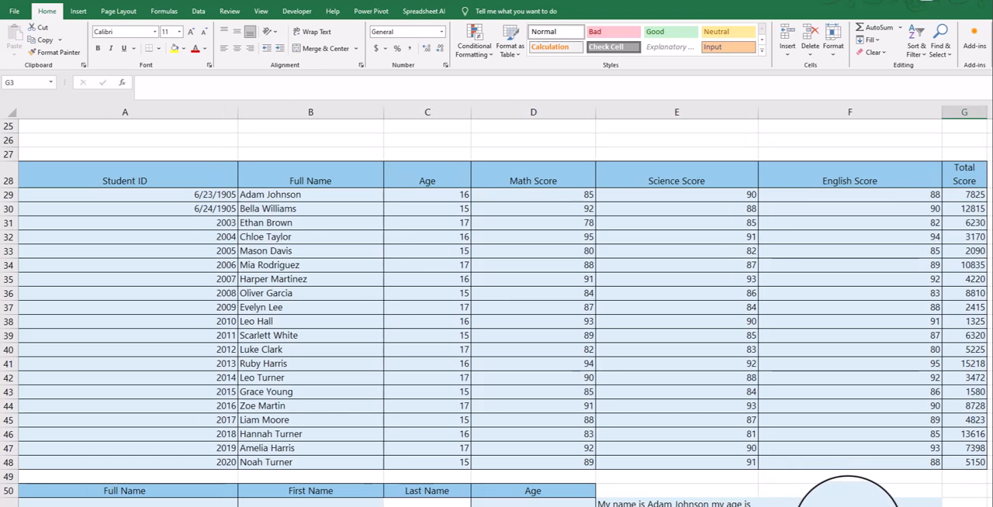
scroll(698, 403, down, 1)
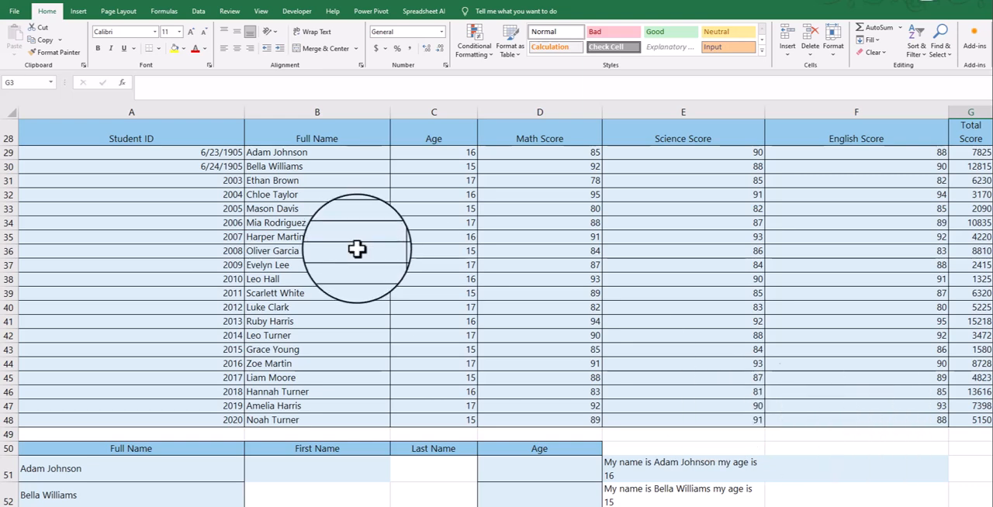
scroll(356, 248, down, 3)
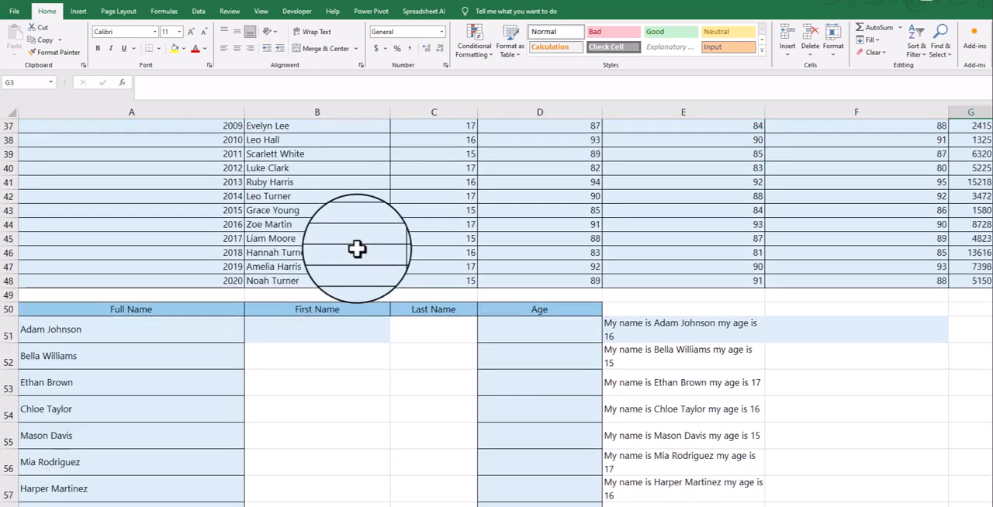
scroll(356, 249, up, 2)
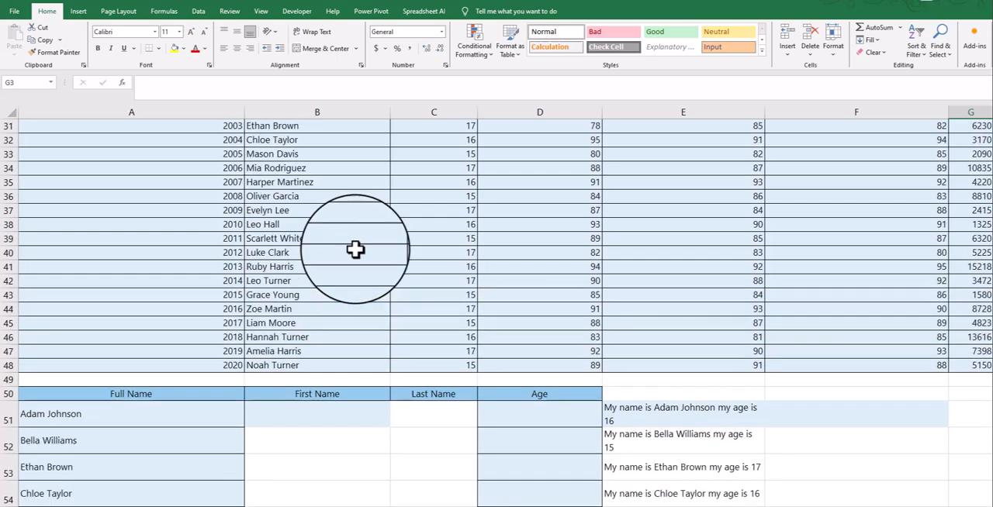
scroll(356, 249, up, 3)
scroll(355, 249, down, 3)
scroll(356, 249, up, 2)
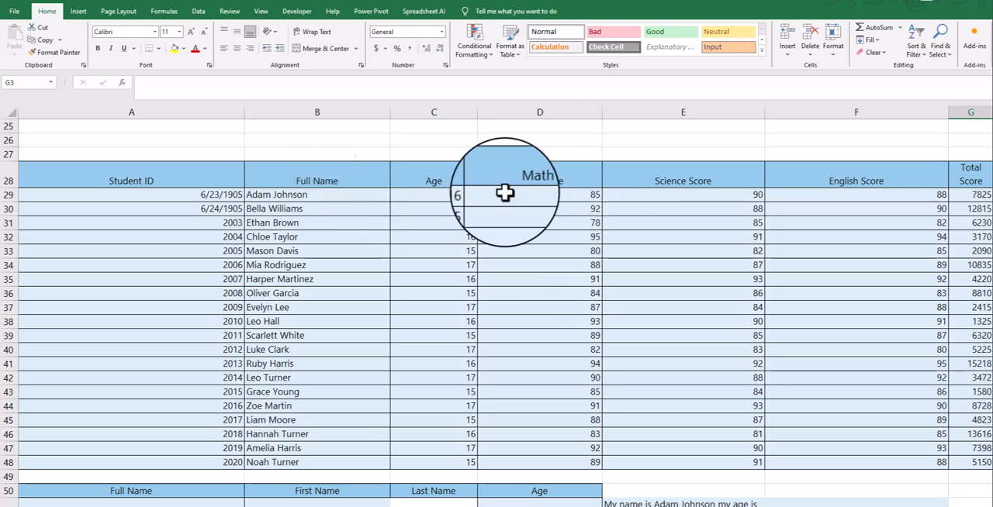
scroll(688, 282, down, 4)
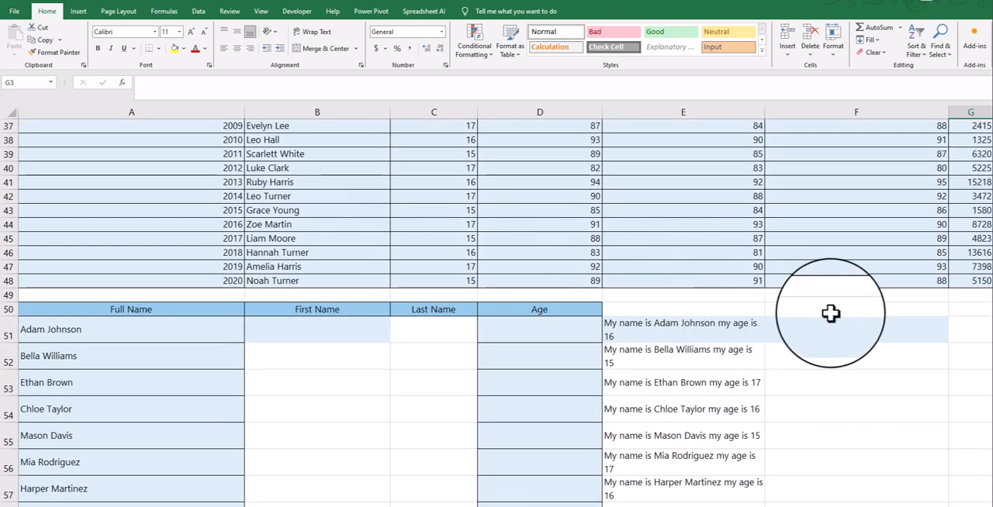
click(769, 312)
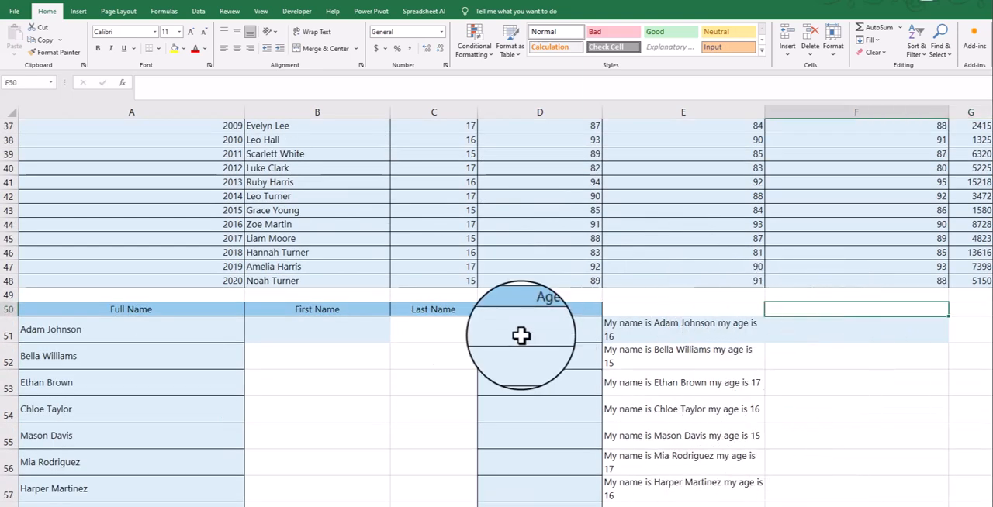
scroll(406, 326, down, 2)
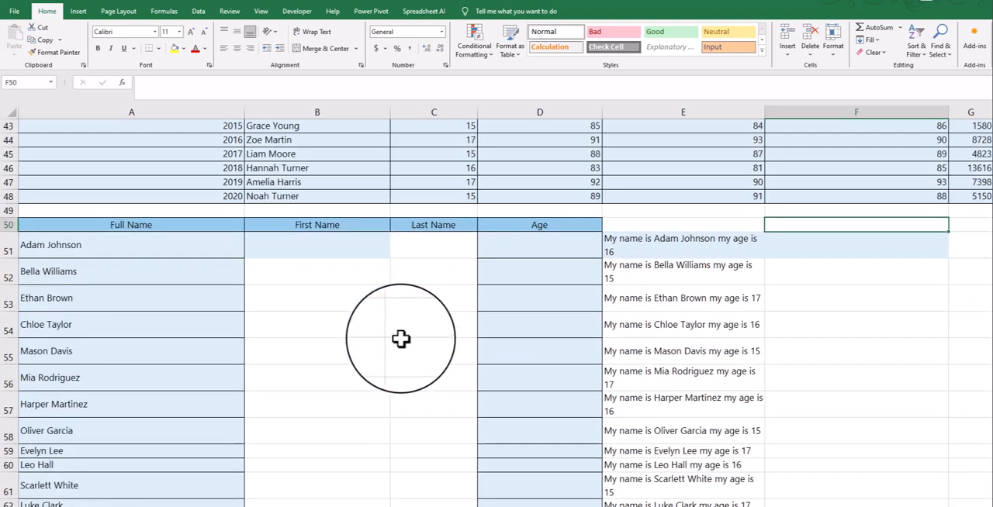
click(294, 255)
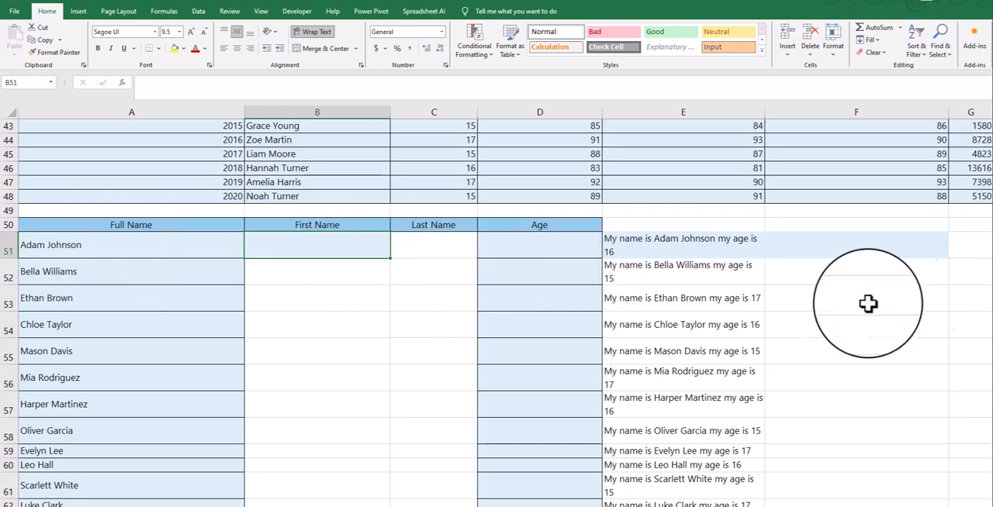
scroll(416, 315, up, 1)
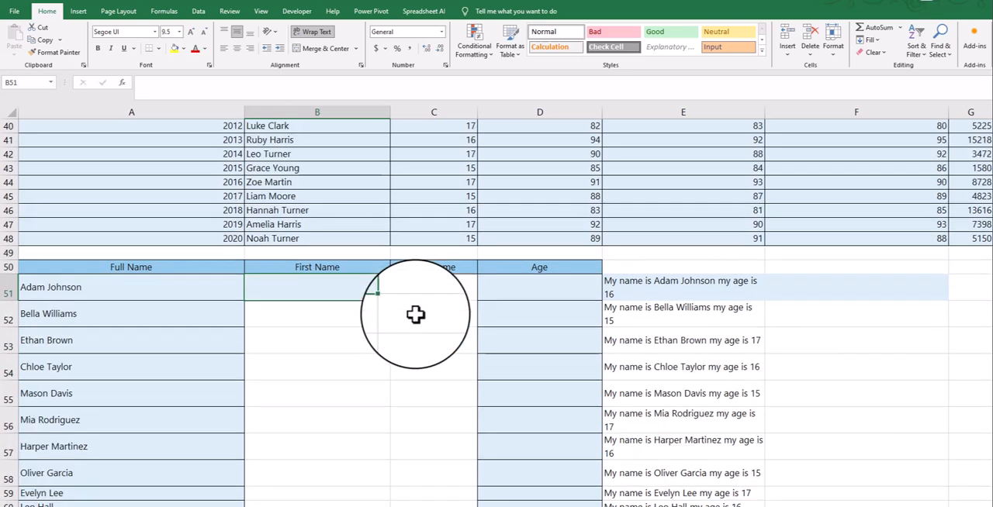
click(166, 288)
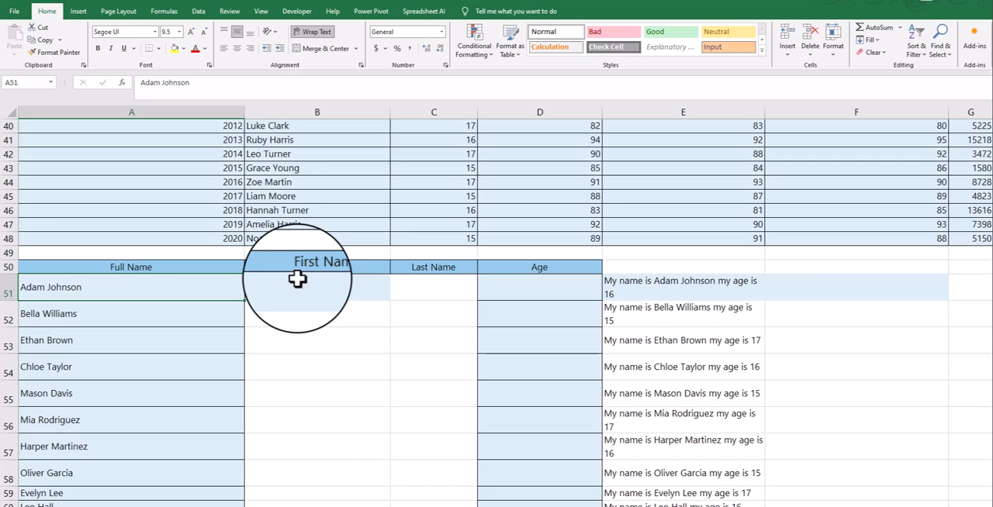
text(a)
key(BackSpace)
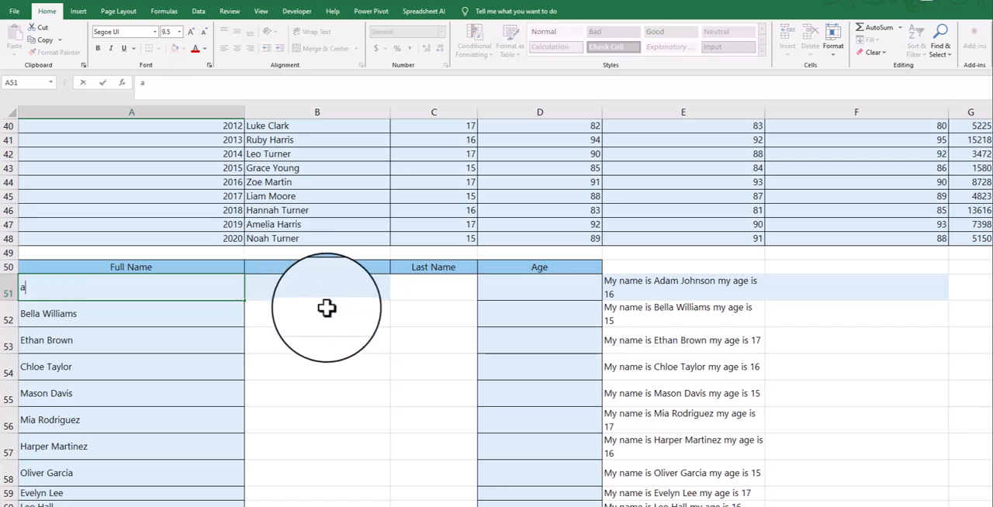
click(360, 332)
key(ctrl+z)
- Enter the first student's first name in B51 and last name in C51 as the example row
click(351, 298)
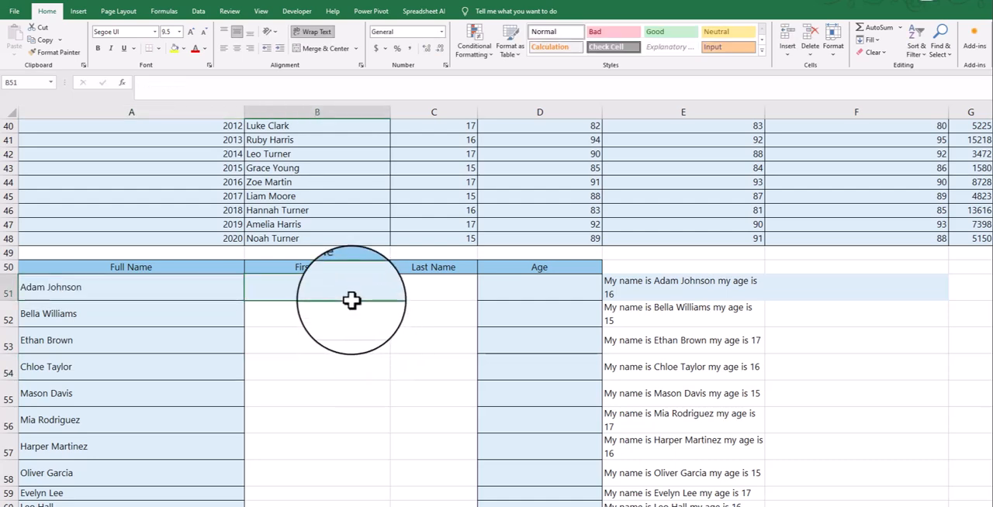
text(aDA)
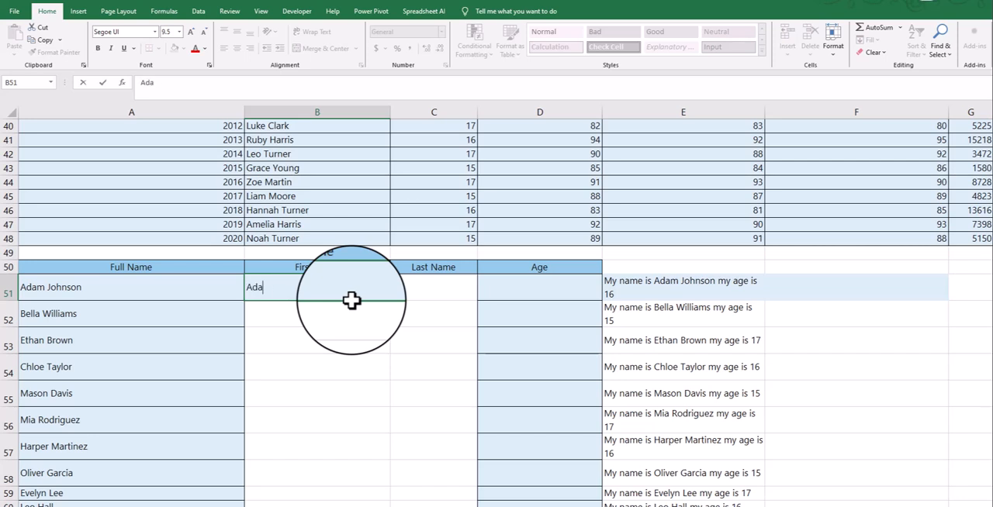
key(Tab)
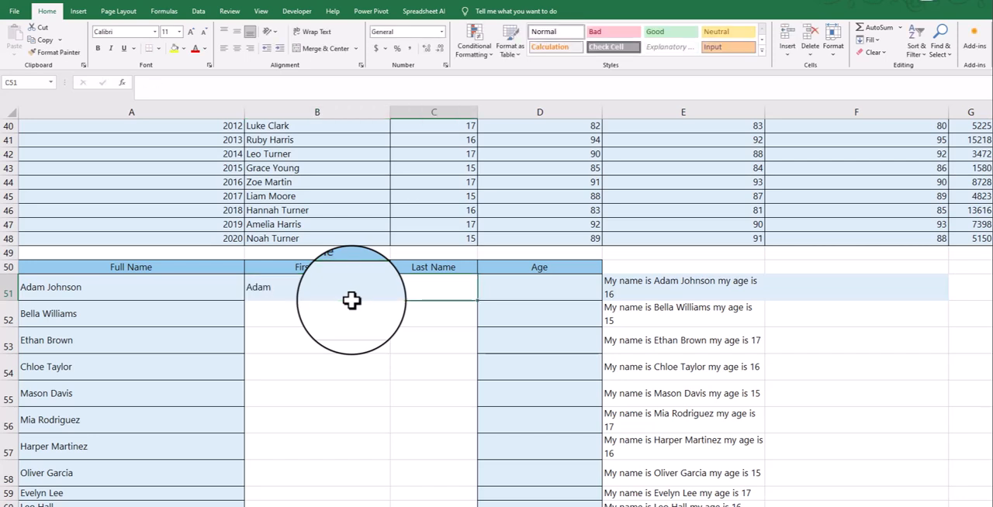
text(John)
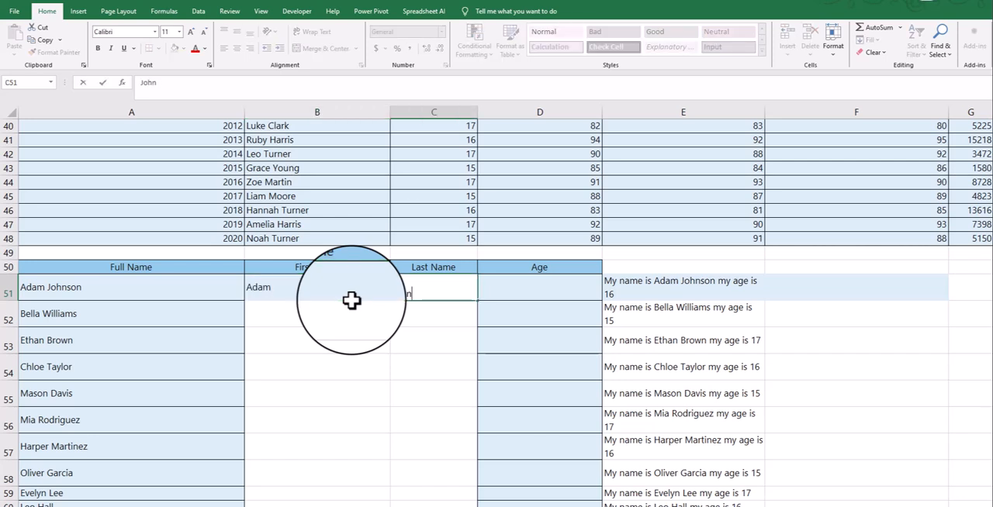
text(son)
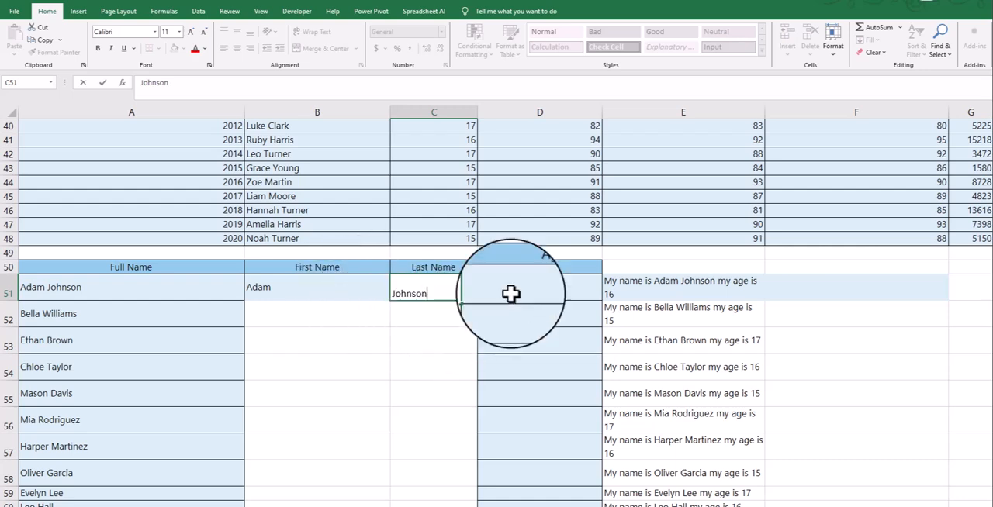
key(Tab)
- Copy the students' ages from C29:C48 and paste them into the Age column of the name table from D51
scroll(520, 291, up, 5)
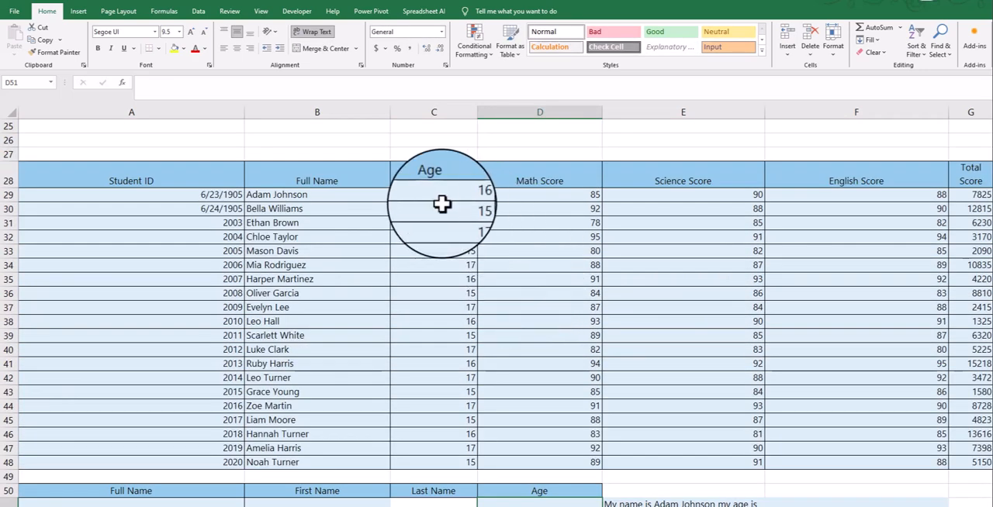
scroll(419, 374, down, 5)
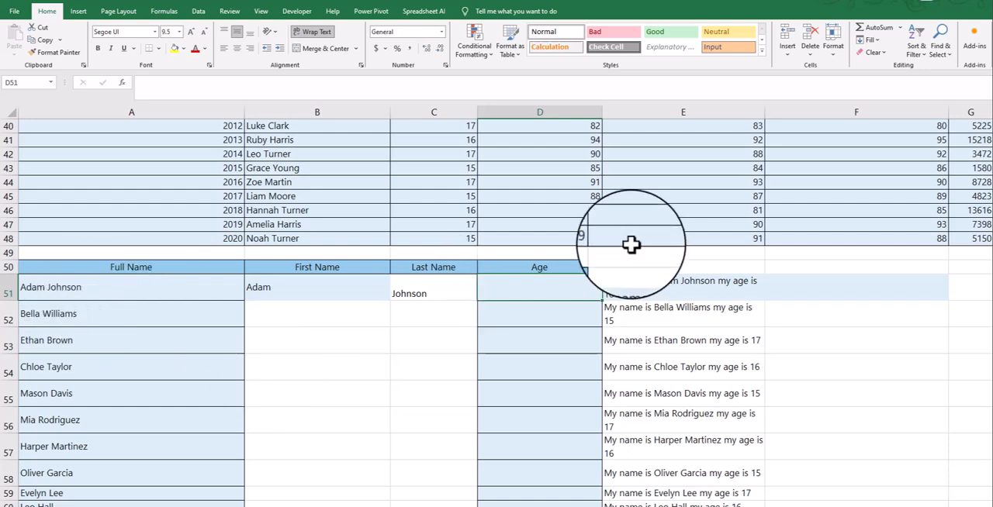
scroll(632, 247, up, 5)
click(428, 195)
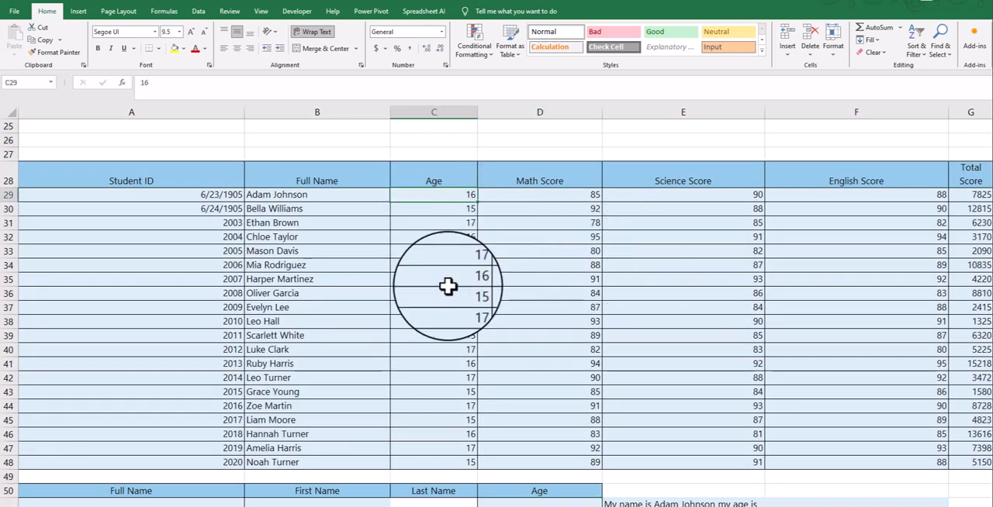
scroll(462, 334, down, 2)
shift+click(453, 365)
key(ctrl+c)
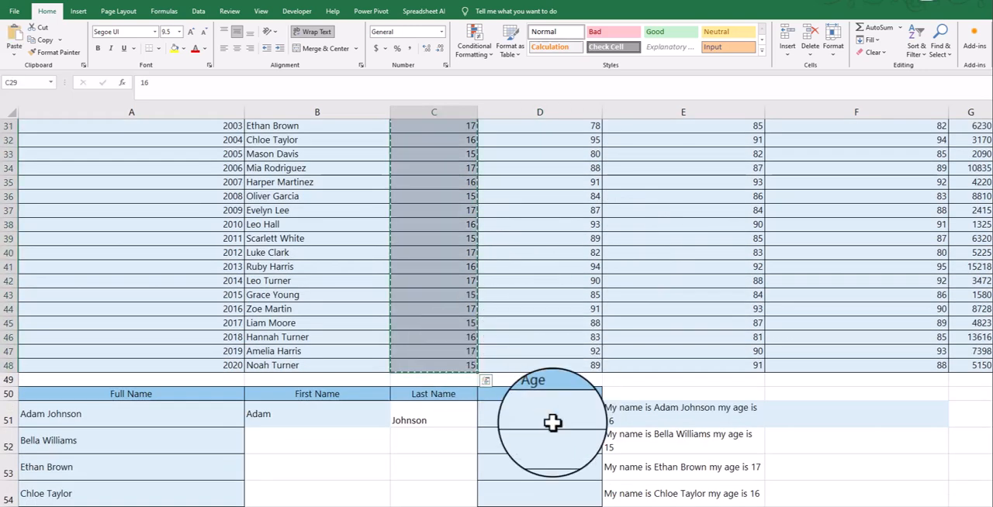
click(505, 403)
key(ctrl+v)
scroll(562, 327, up, 3)
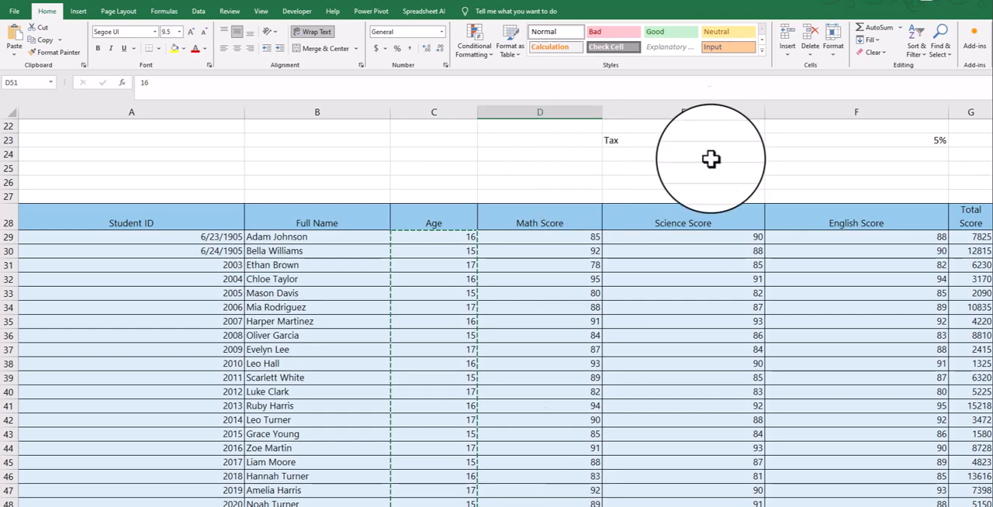
scroll(650, 341, down, 5)
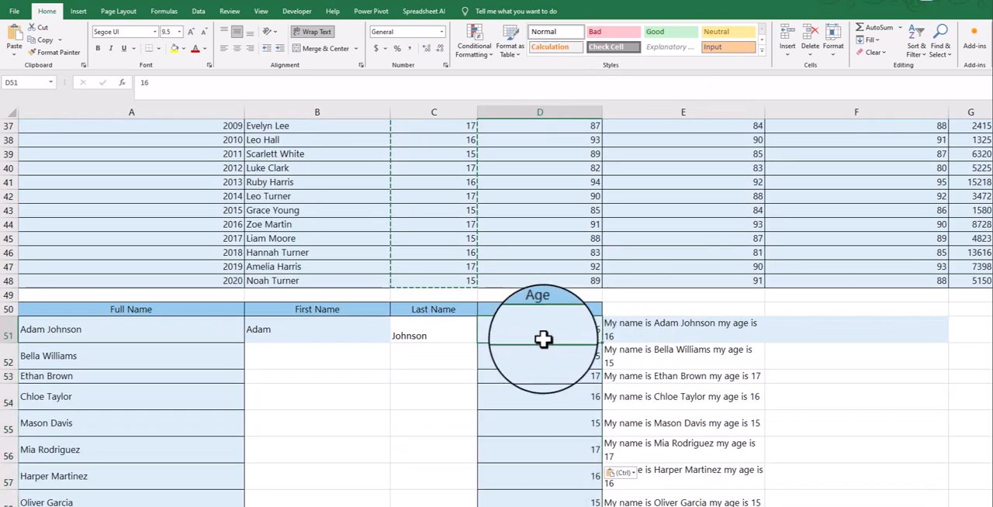
scroll(572, 394, down, 3)
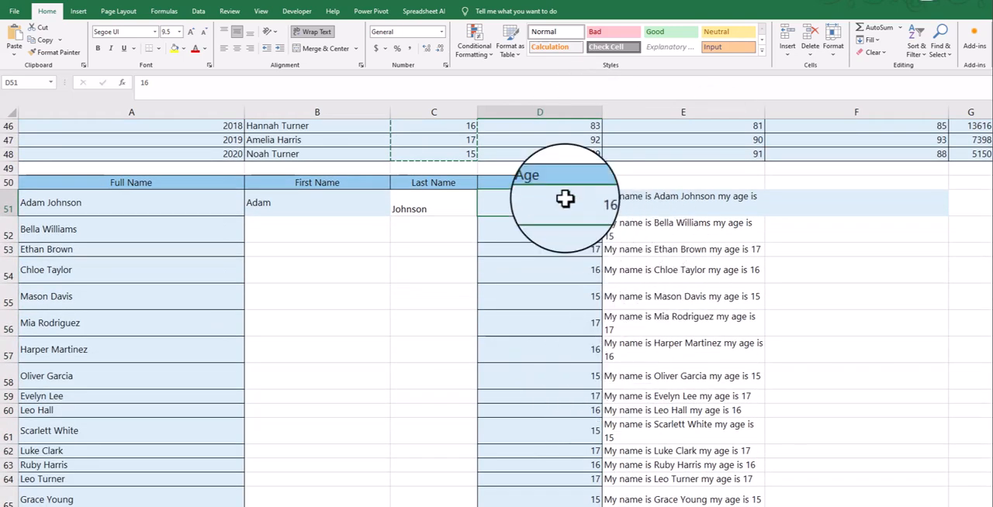
scroll(566, 269, down, 2)
scroll(569, 274, down, 2)
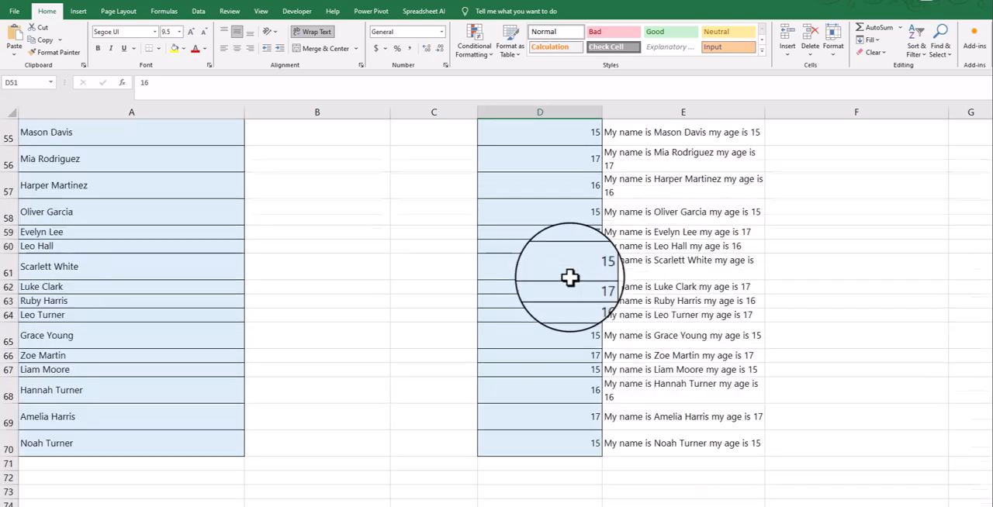
- Flash Fill the rest of the First Name column based on the example in B51
scroll(572, 277, up, 5)
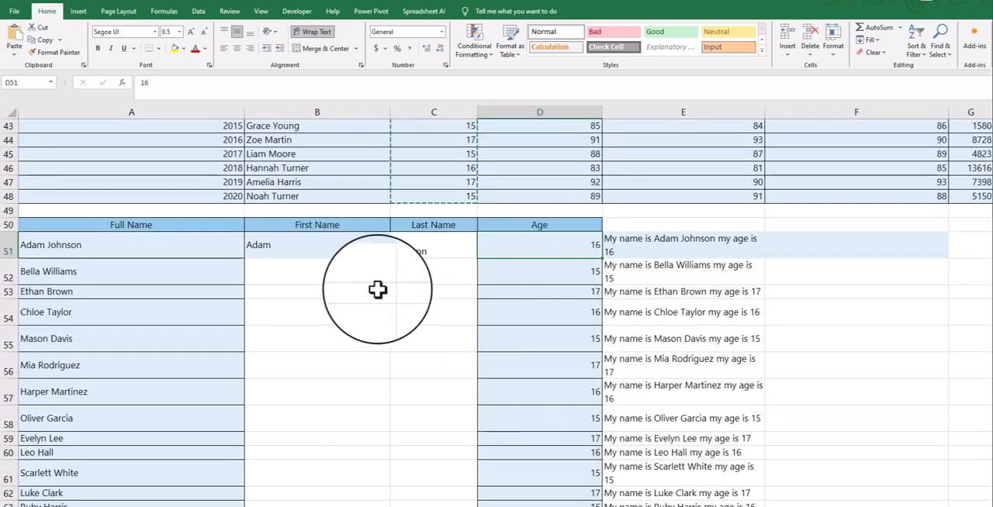
click(295, 248)
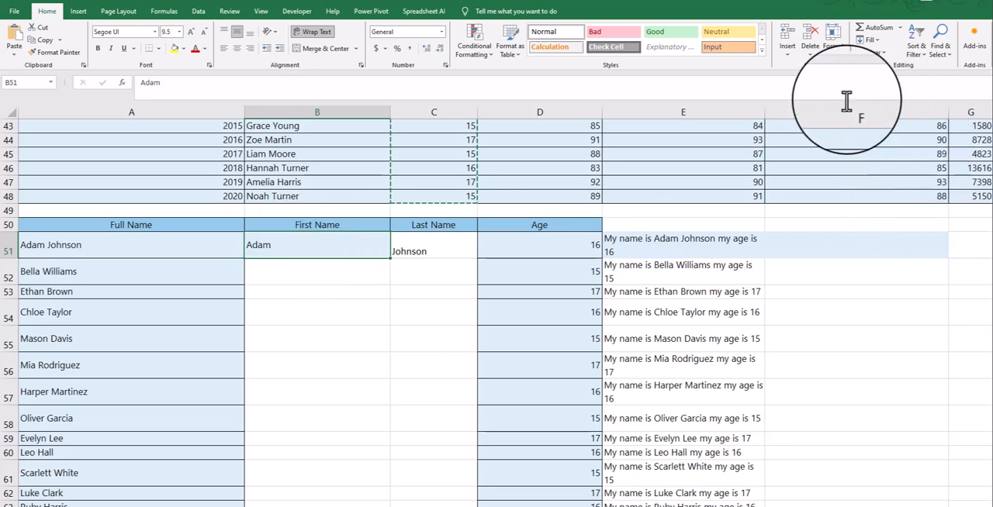
click(871, 40)
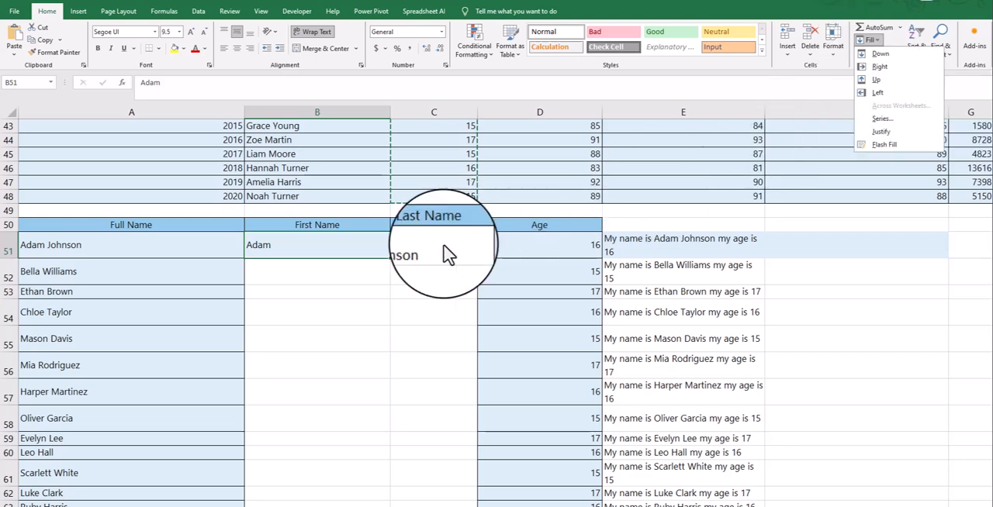
click(277, 254)
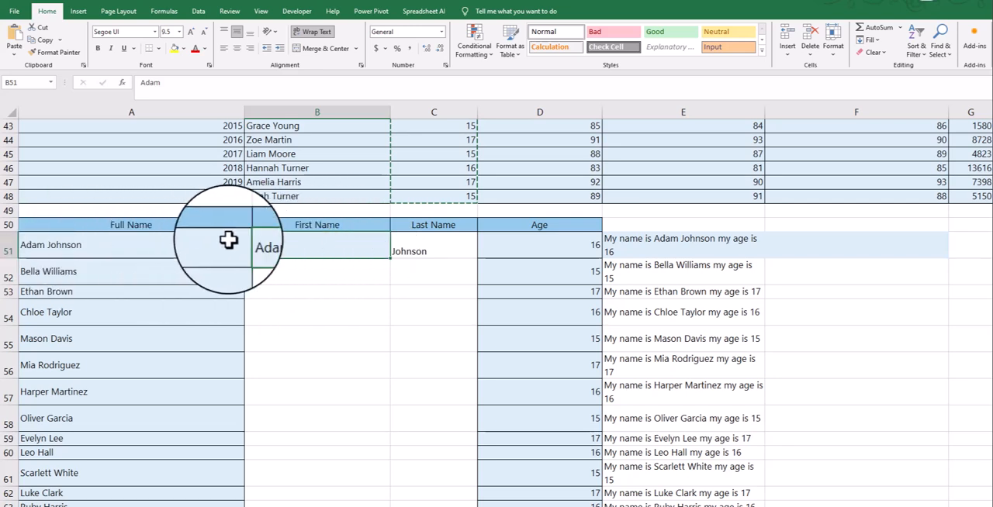
click(423, 247)
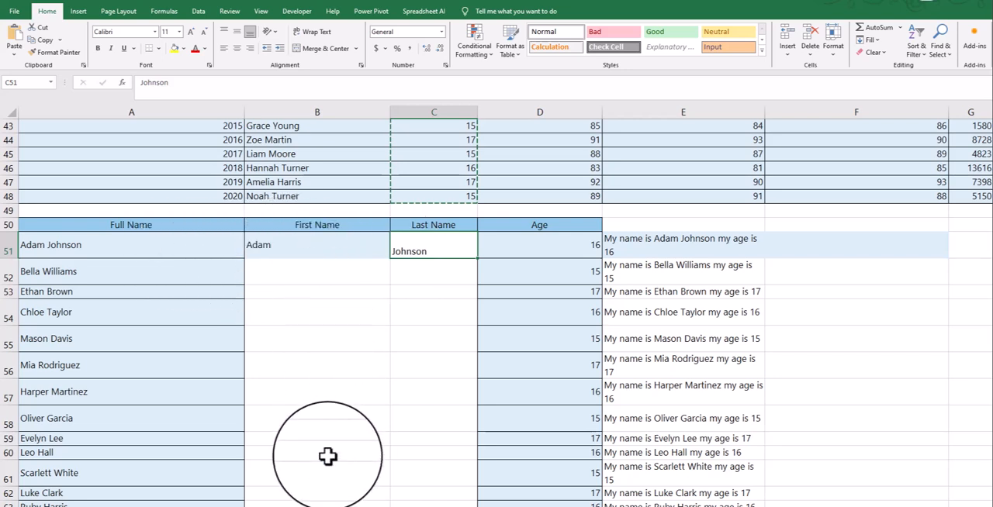
click(315, 239)
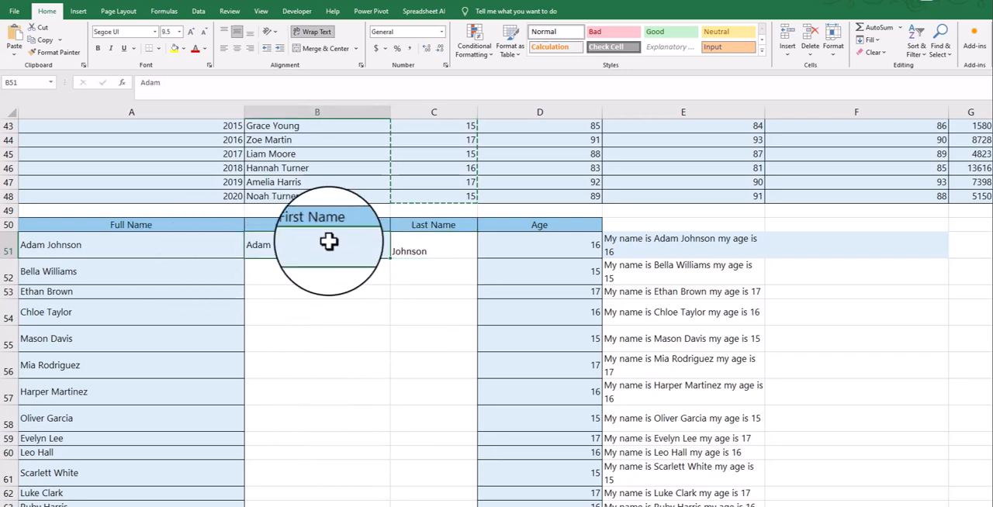
click(873, 38)
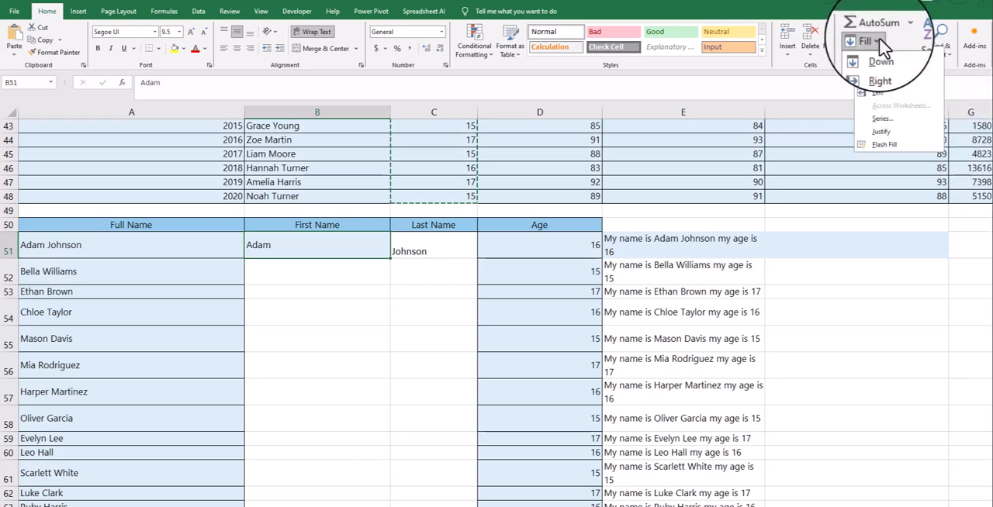
click(884, 146)
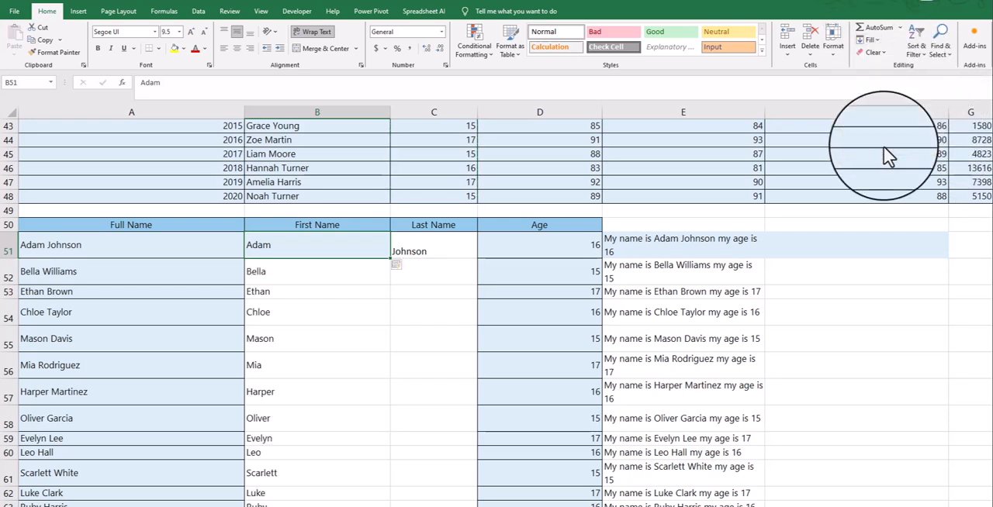
- Flash Fill the rest of the Last Name column based on the example in C51
scroll(305, 331, down, 6)
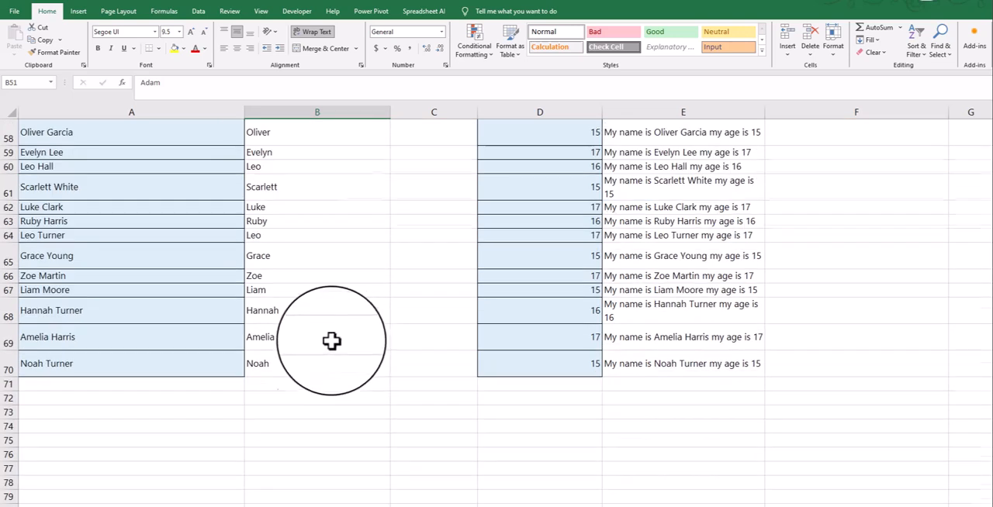
scroll(344, 339, up, 7)
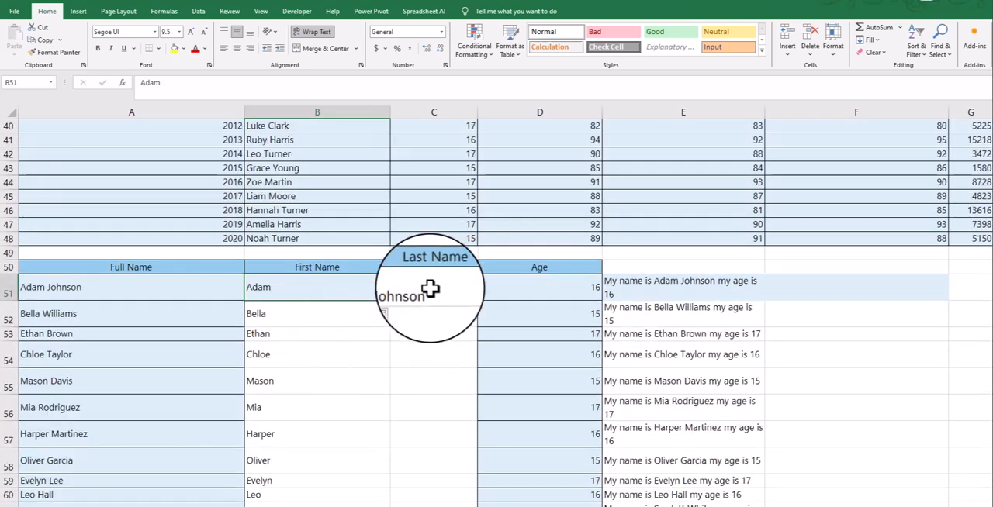
click(459, 287)
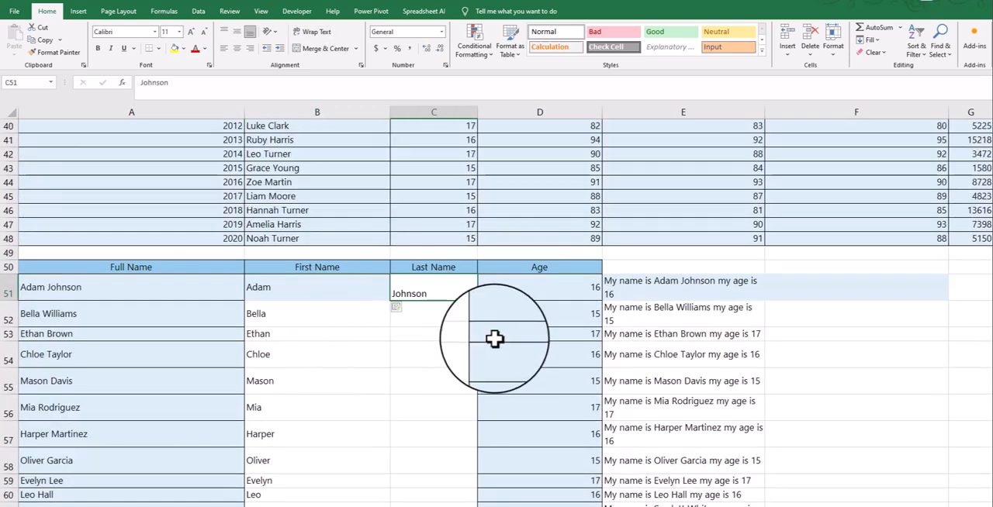
click(871, 40)
click(886, 145)
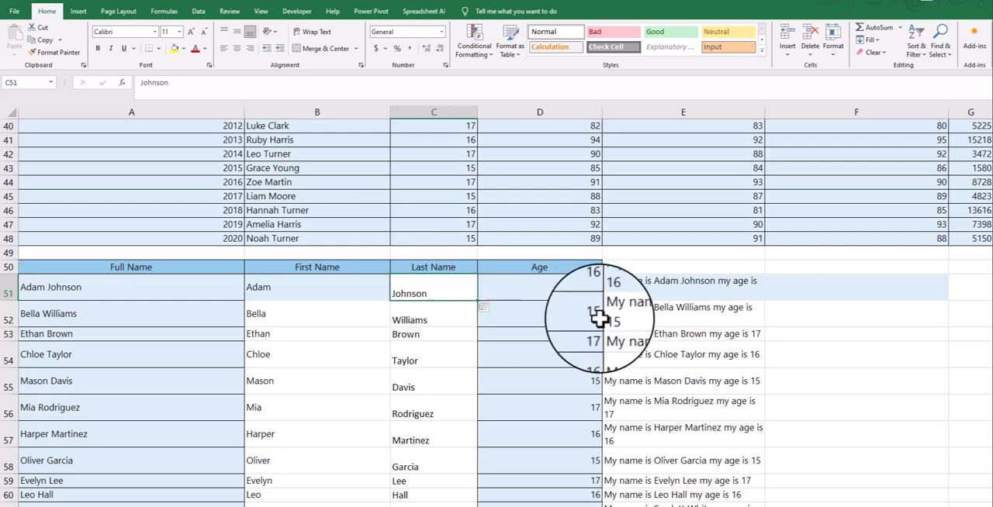
- Clear the name-and-age sentences from E52:E70, keeping the example sentence in E51
click(658, 312)
scroll(693, 367, down, 8)
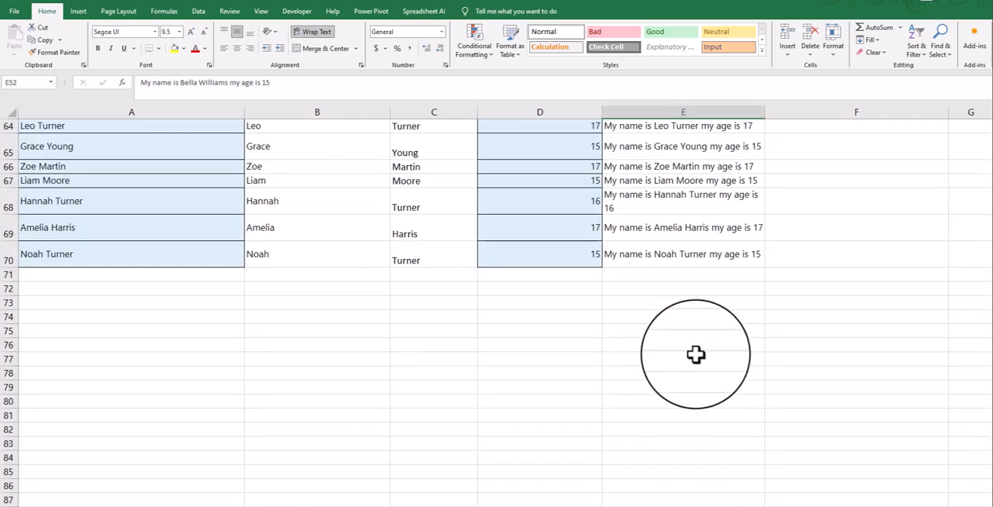
shift+click(665, 253)
key(Delete)
scroll(675, 252, up, 8)
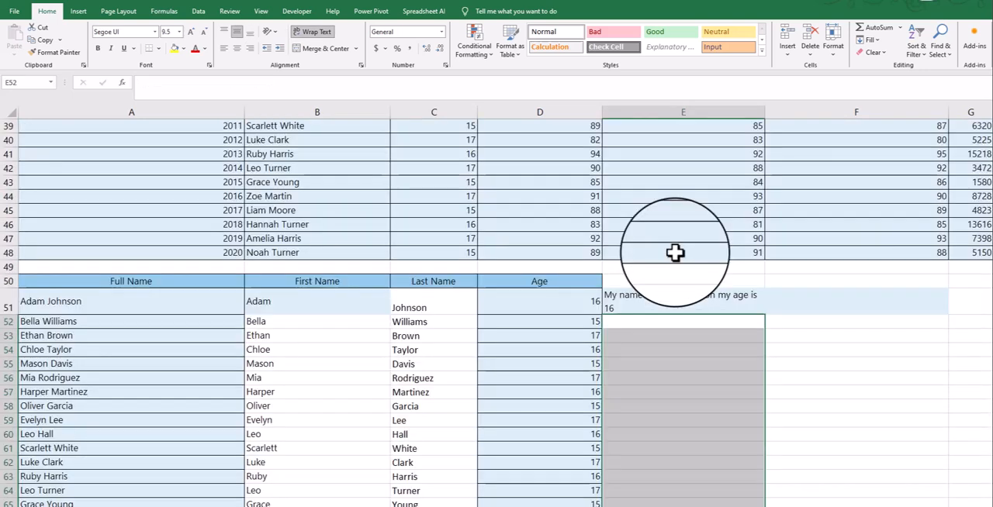
click(679, 324)
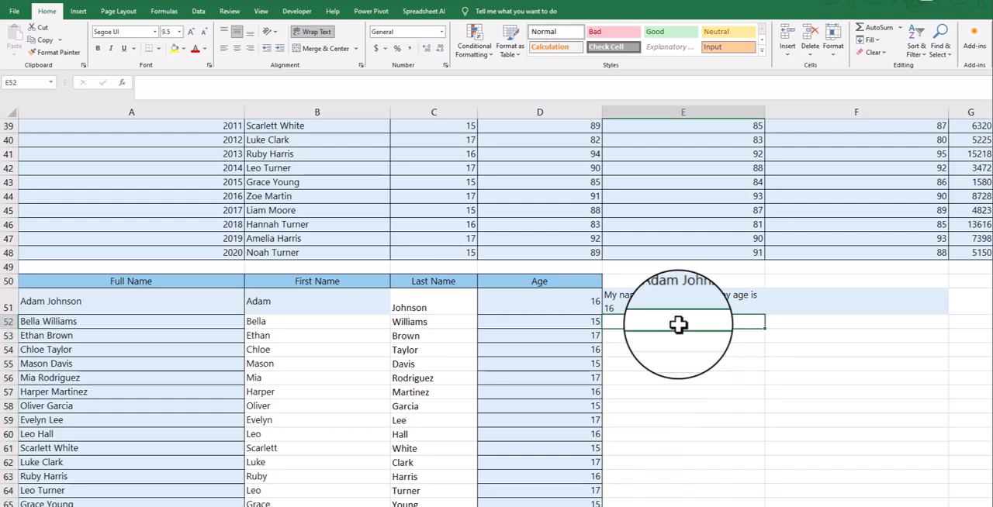
text(My)
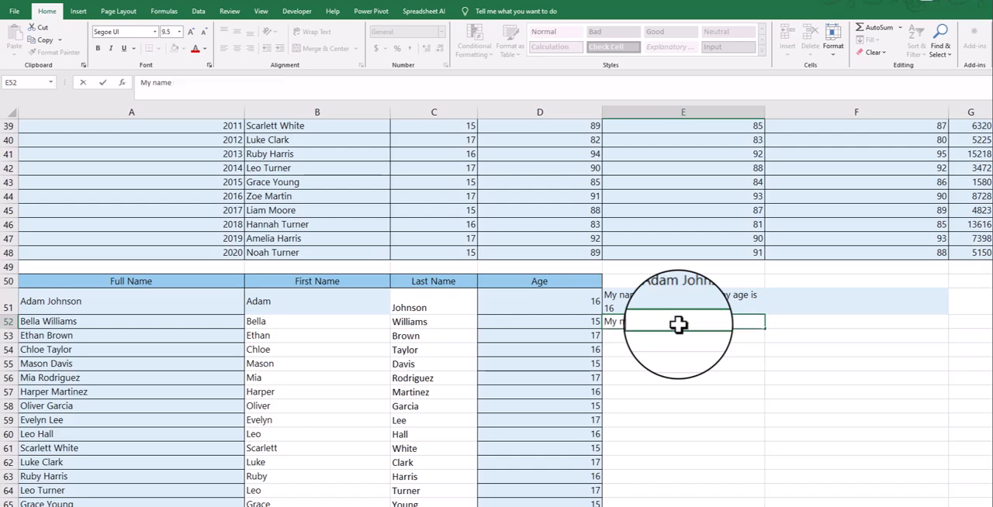
text( name)
key(ctrl+Return)
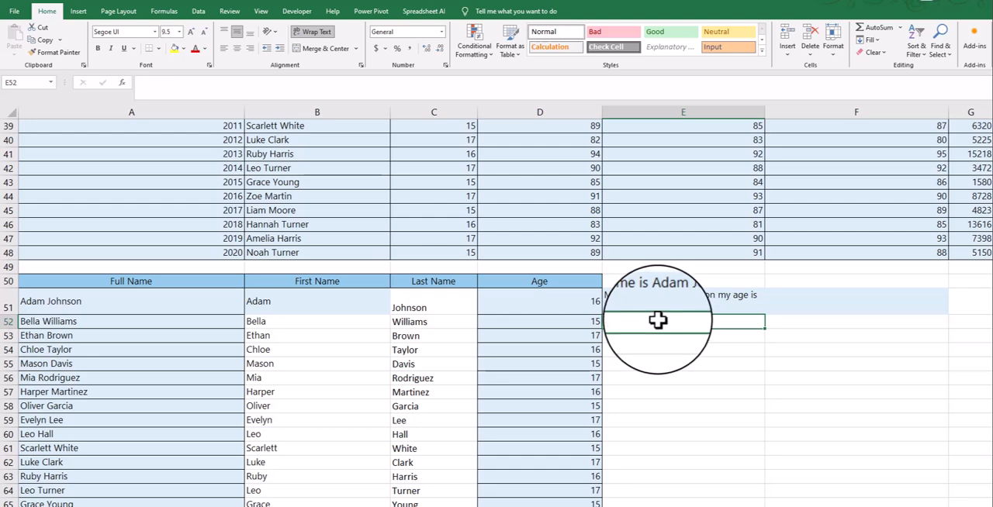
- Flash Fill column E down to row 70 with name-and-age sentences based on the example in E51
click(668, 304)
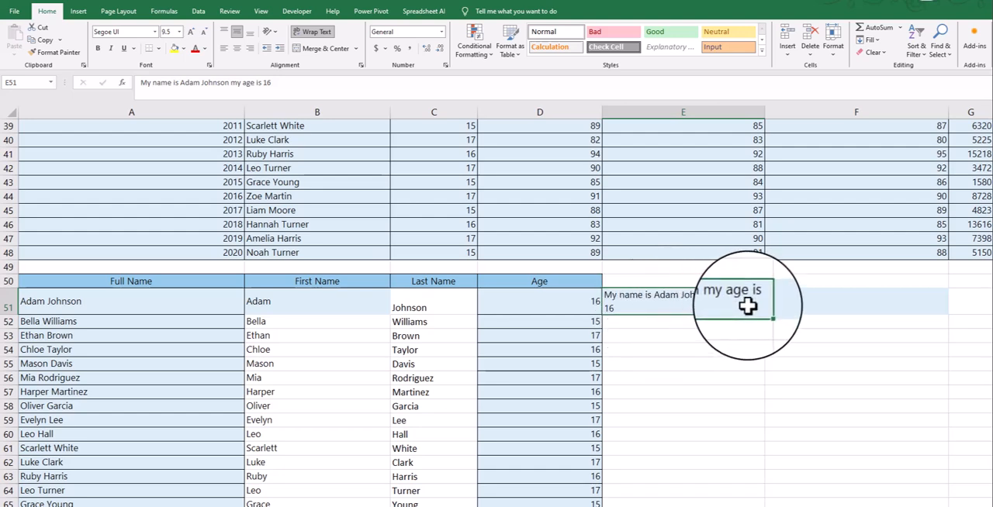
click(172, 302)
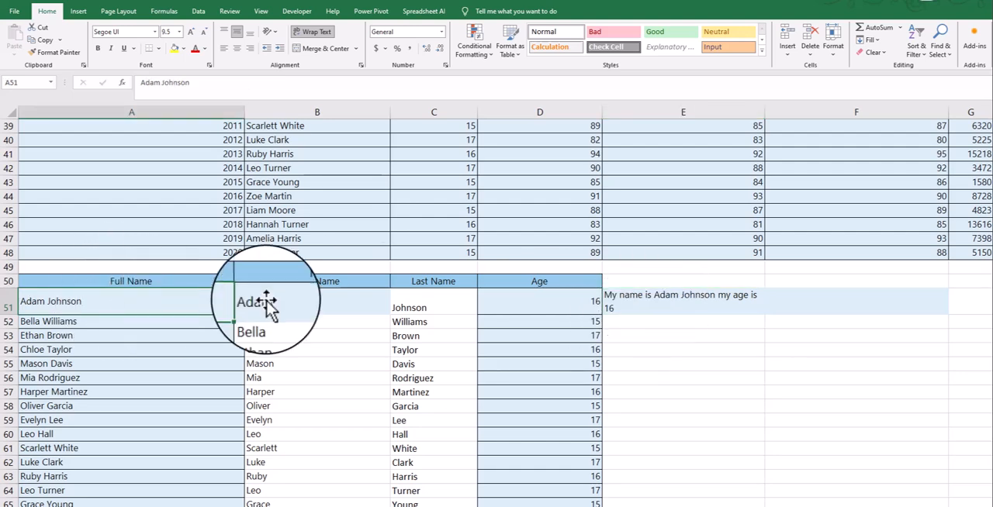
click(700, 302)
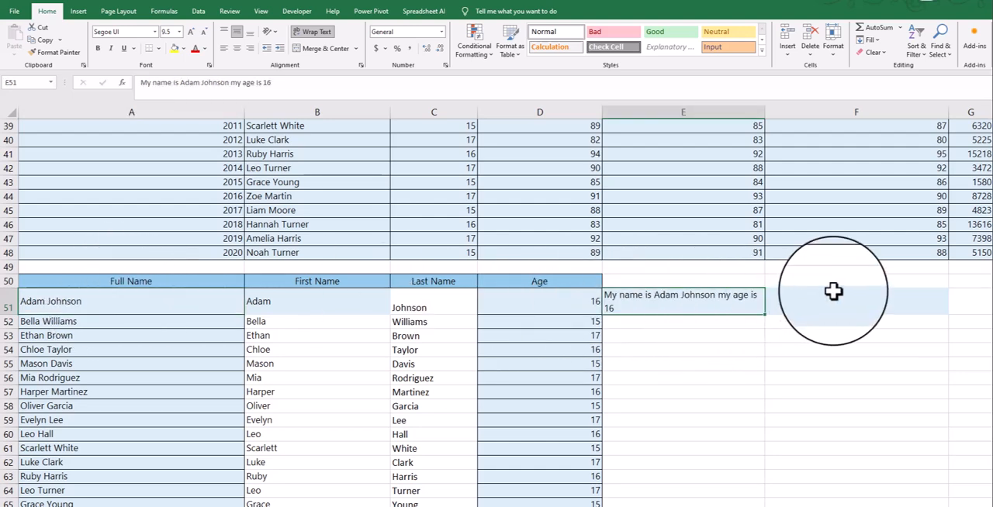
scroll(828, 294, up, 2)
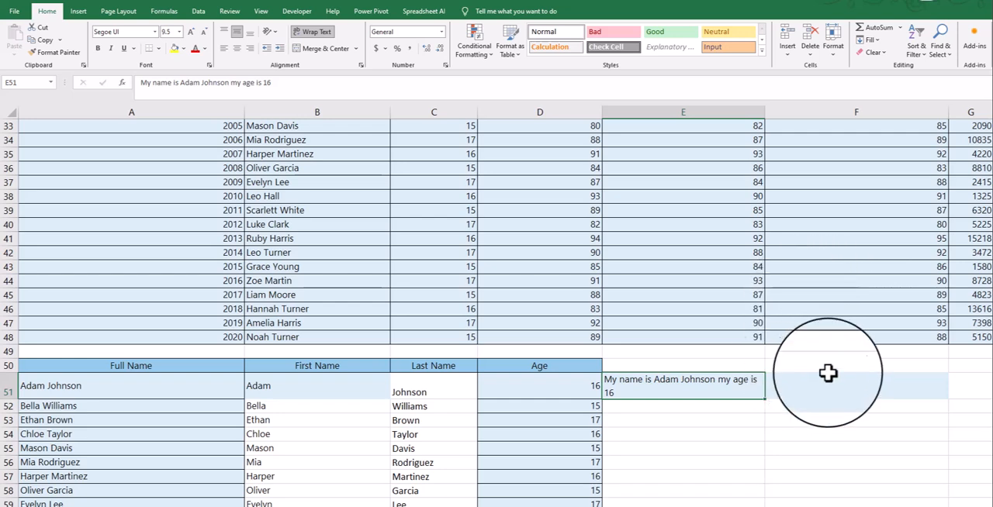
scroll(695, 311, down, 1)
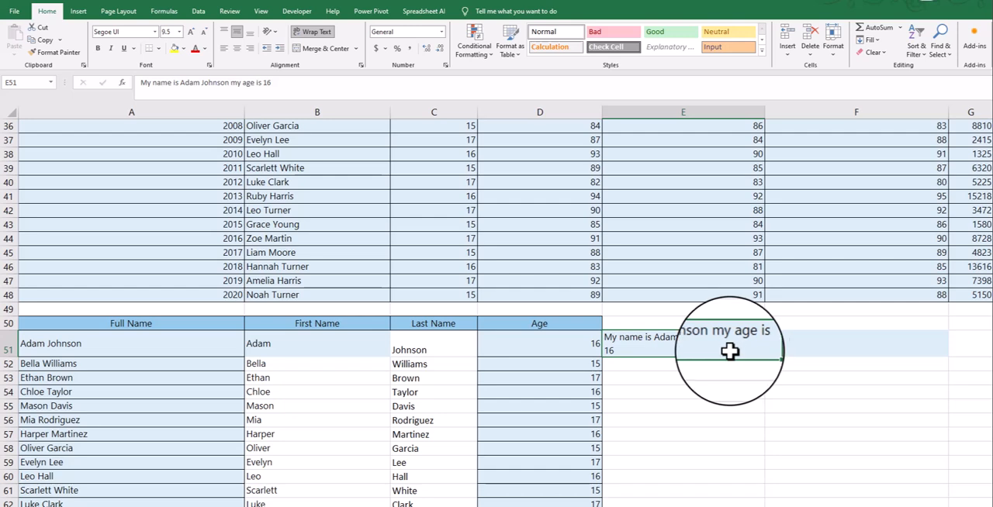
scroll(528, 342, down, 1)
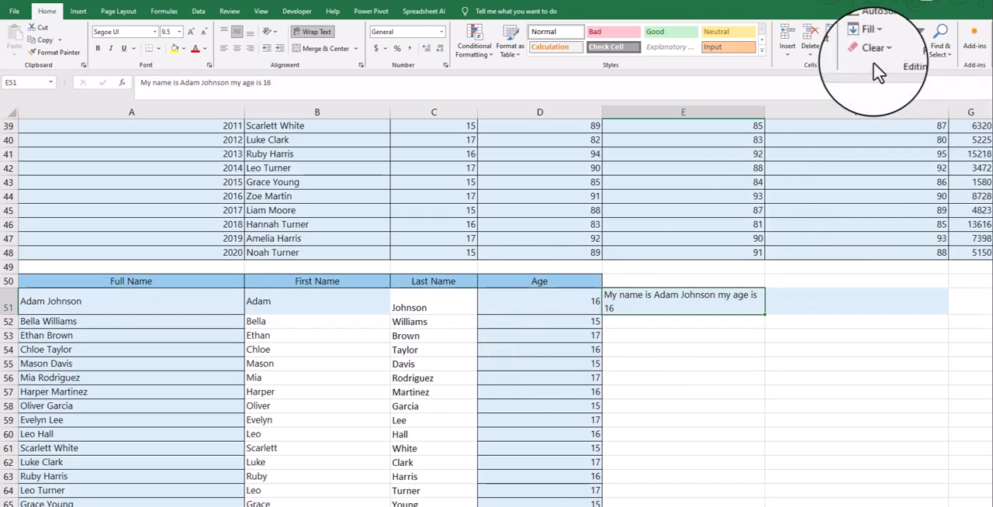
click(873, 40)
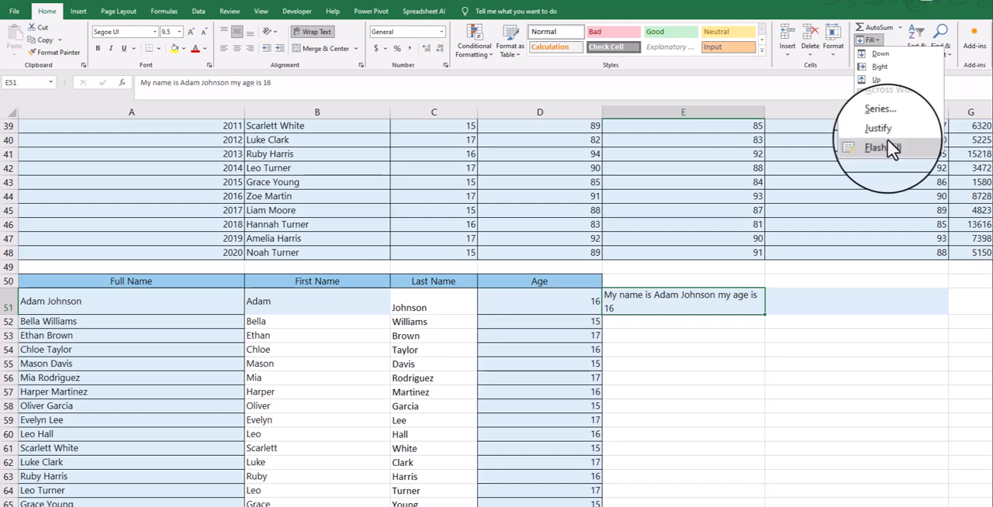
click(715, 303)
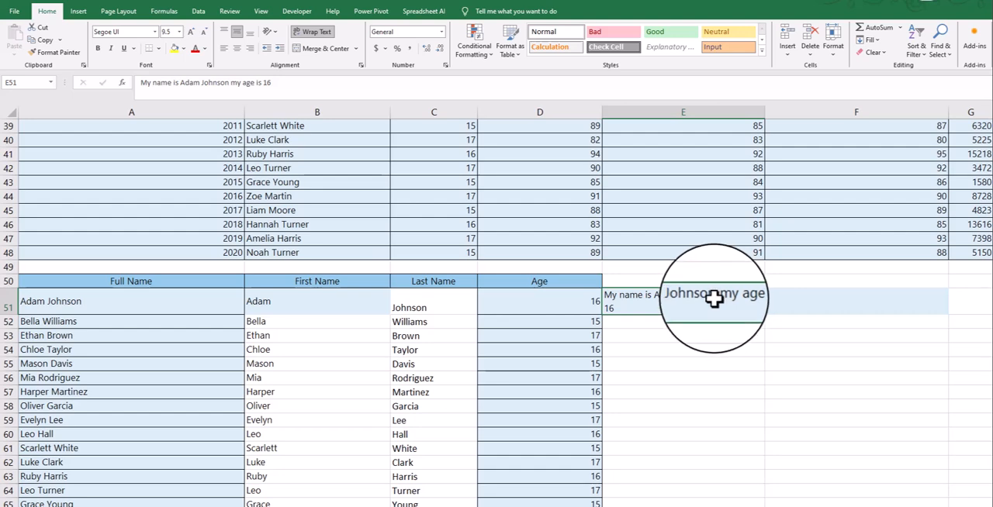
key(ctrl+e)
scroll(716, 333, down, 2)
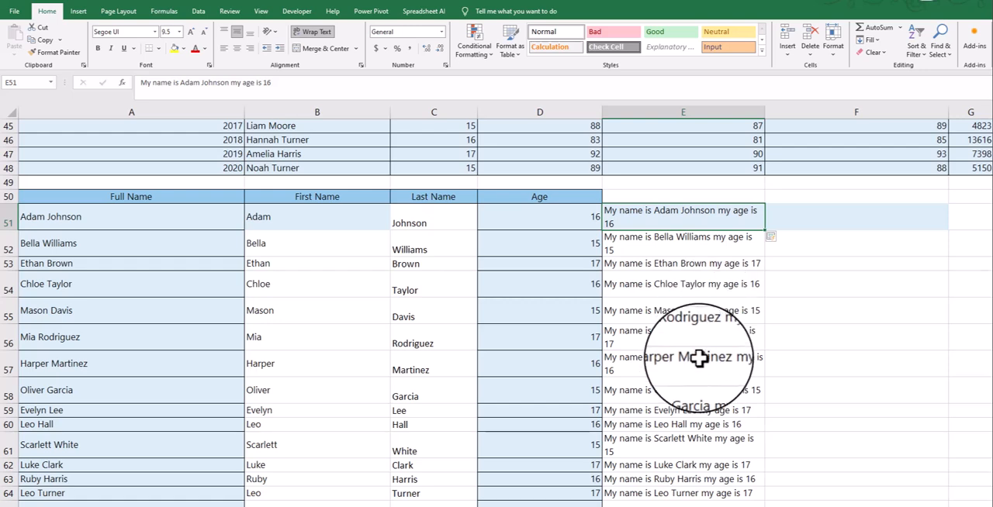
scroll(703, 355, down, 2)
scroll(700, 356, up, 2)
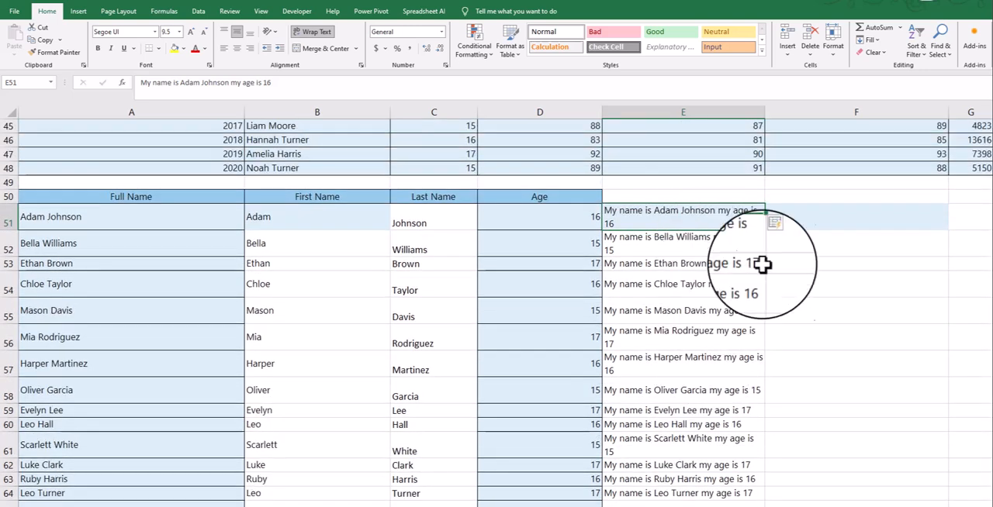
- Enter an example sentence in F51 made of the first student's full name followed by "grade for English is 88"
scroll(942, 328, up, 6)
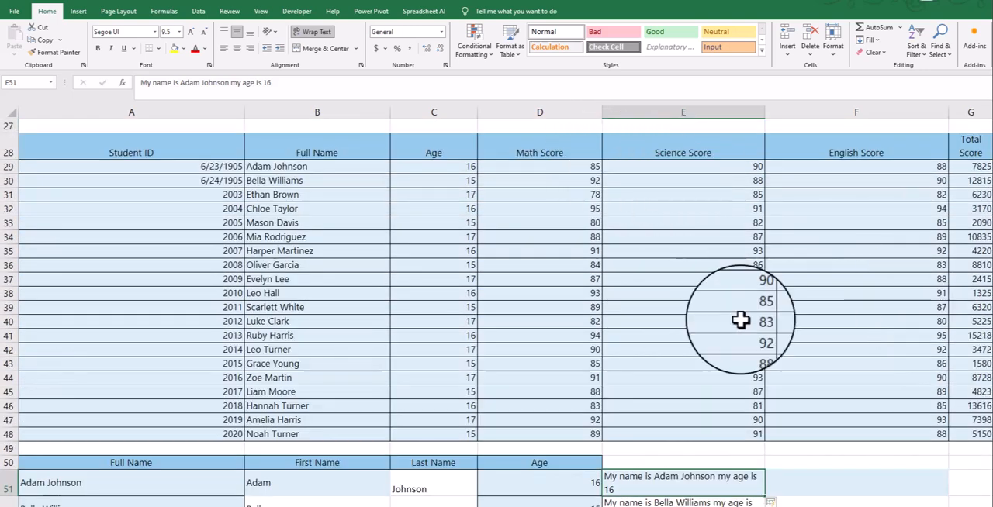
scroll(812, 393, down, 5)
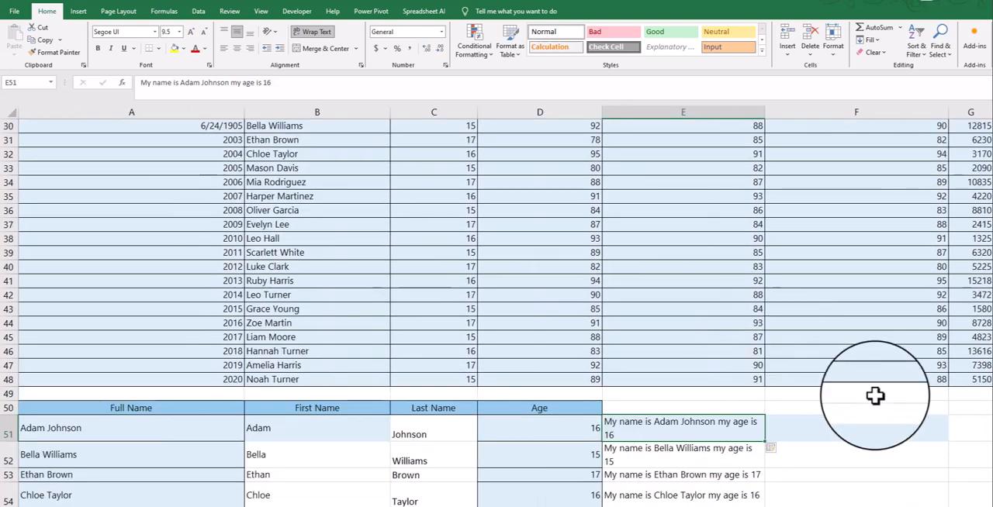
click(896, 261)
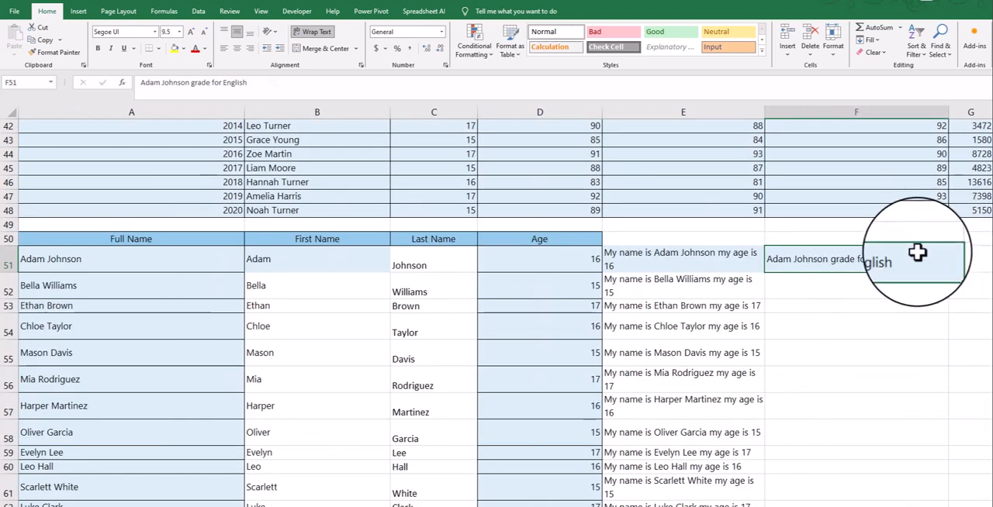
scroll(918, 263, up, 6)
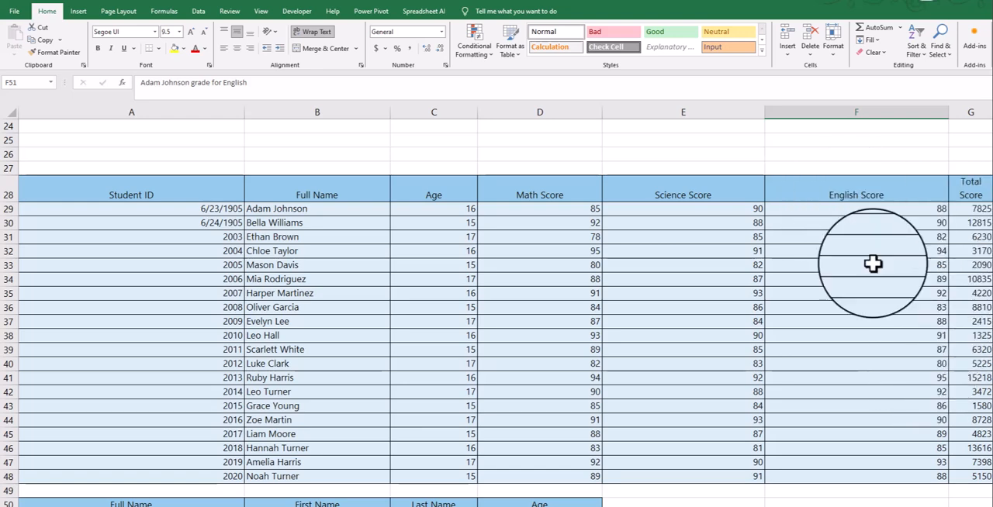
scroll(908, 349, down, 2)
double_click(914, 420)
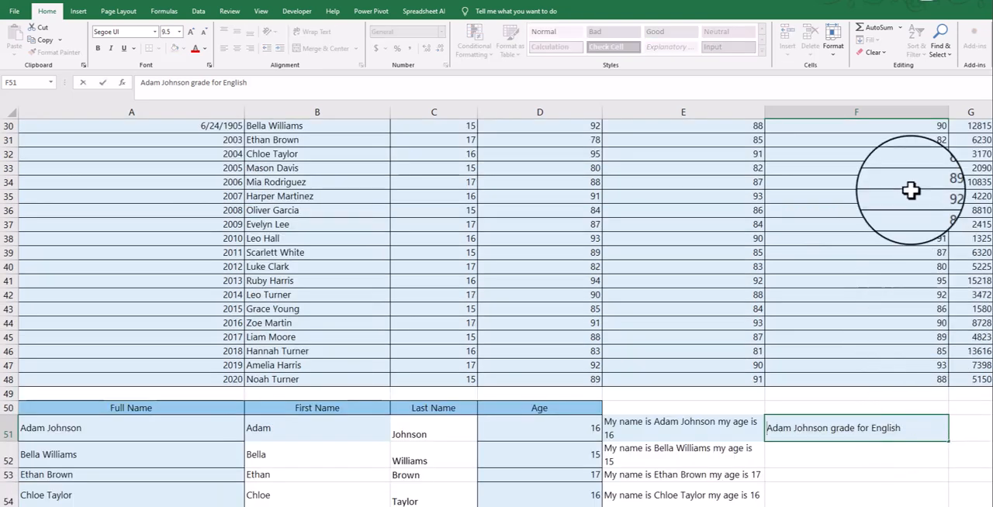
scroll(911, 201, up, 1)
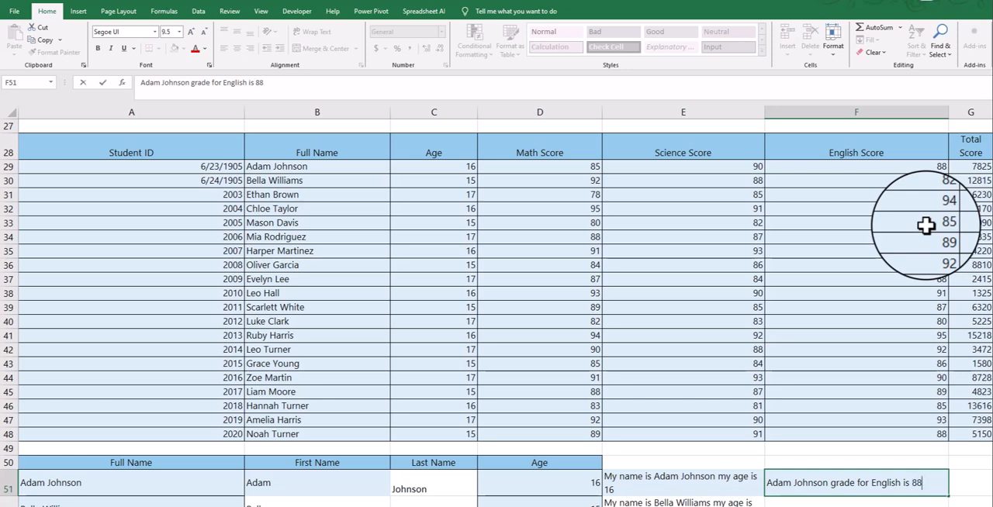
key(Return)
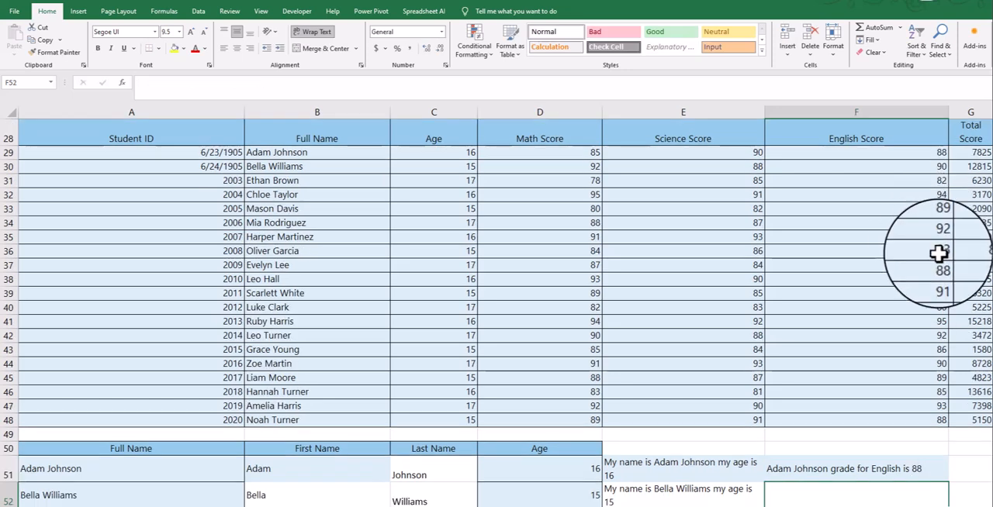
- Try to Flash Fill the rest of column F with English-grade sentences based on the example in F51
scroll(931, 256, down, 2)
scroll(905, 333, up, 2)
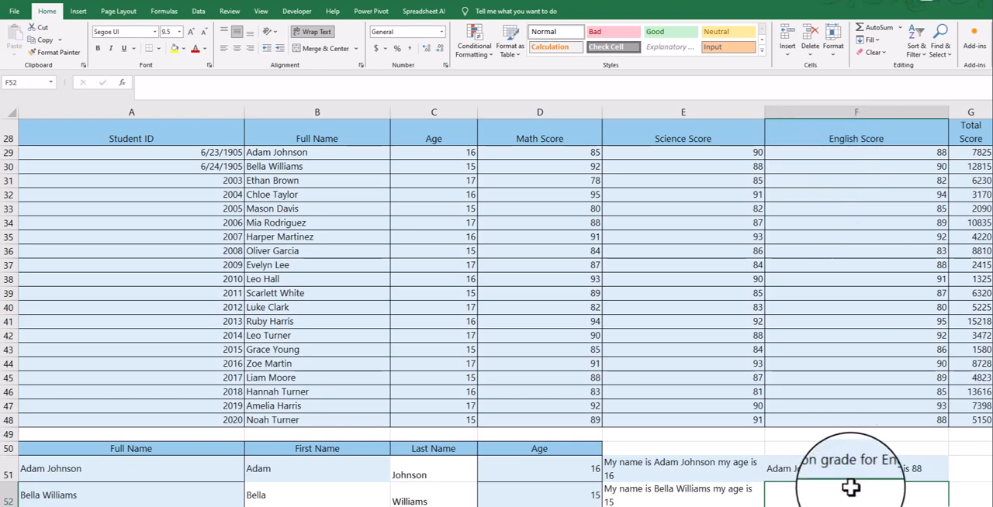
click(854, 103)
click(6, 469)
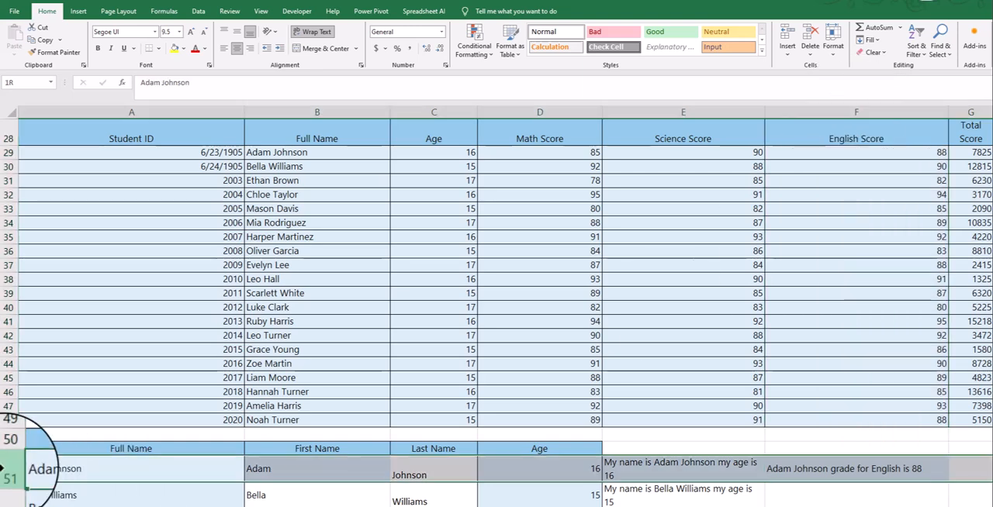
scroll(869, 434, down, 2)
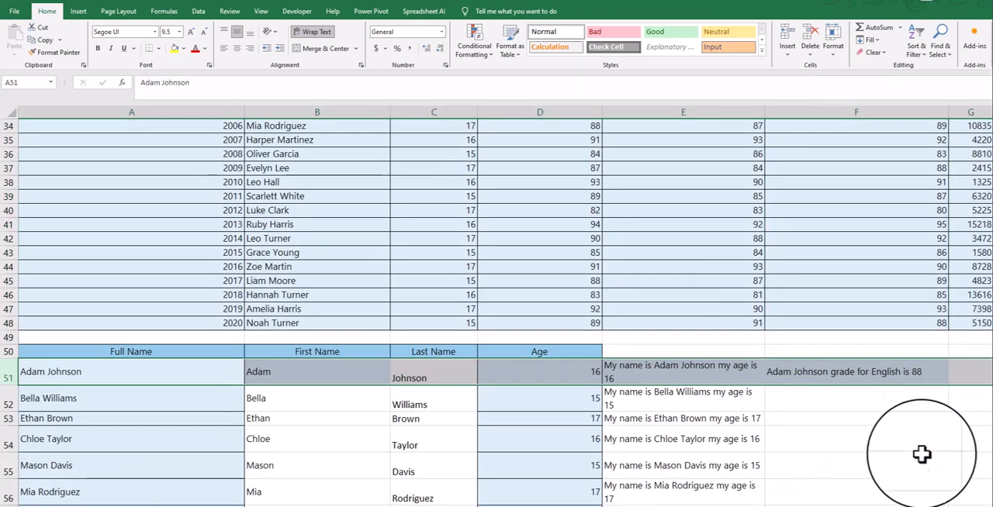
click(863, 374)
scroll(863, 375, down, 2)
click(875, 42)
click(884, 145)
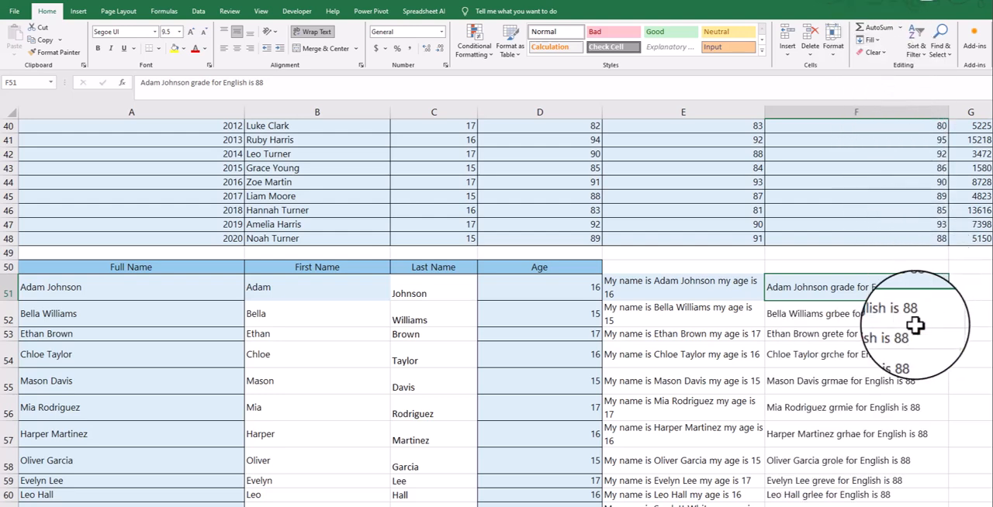
- Compare the filled sentences with the English Score column and delete the contents of F51:F70
scroll(915, 326, up, 4)
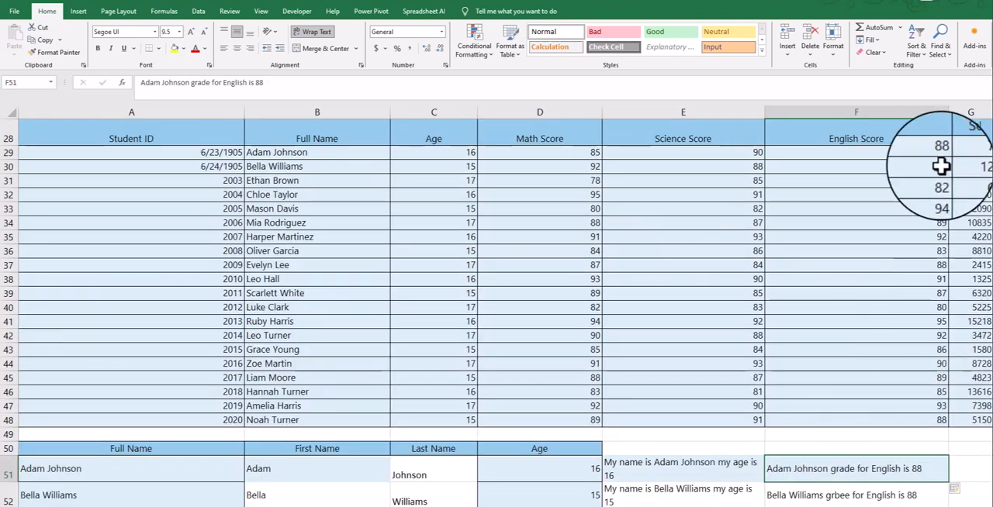
scroll(908, 209, down, 1)
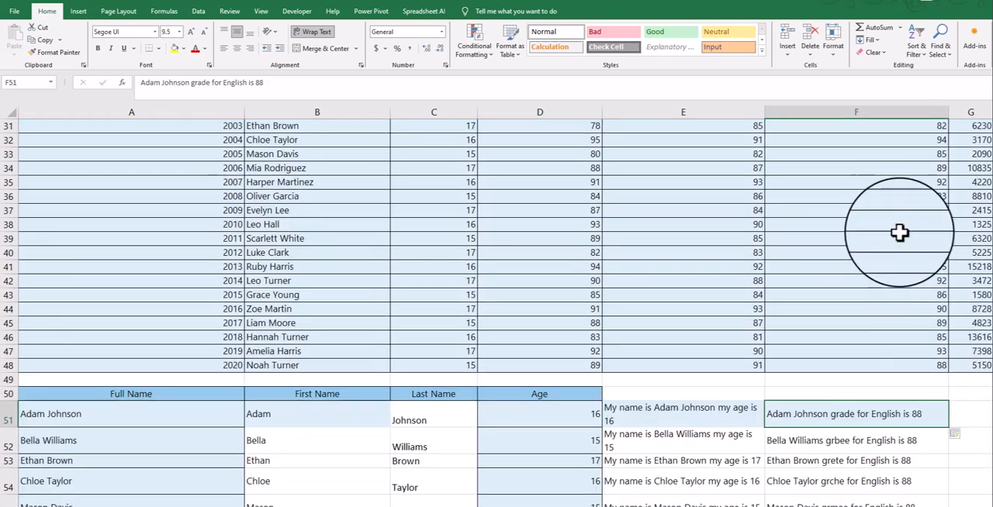
scroll(465, 422, down, 2)
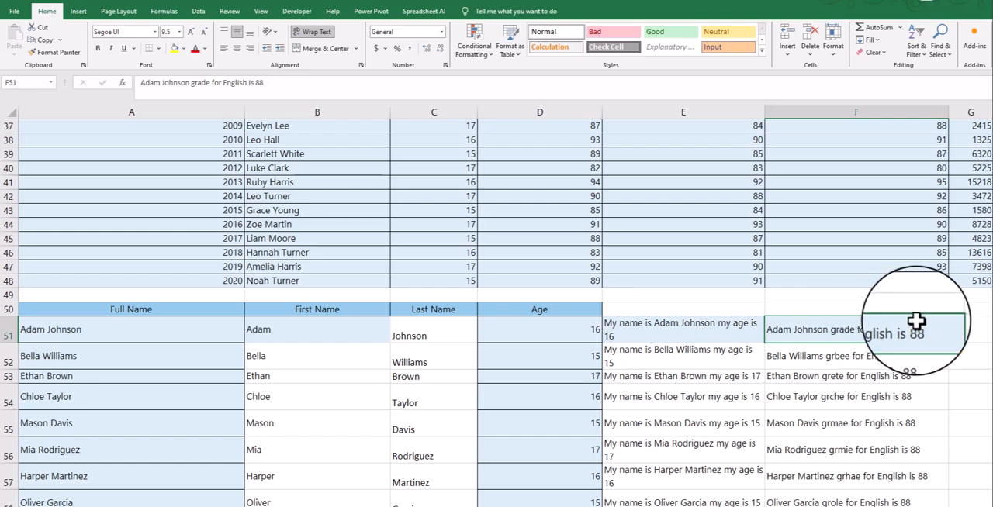
scroll(911, 330, down, 2)
key(ctrl+shift+Down)
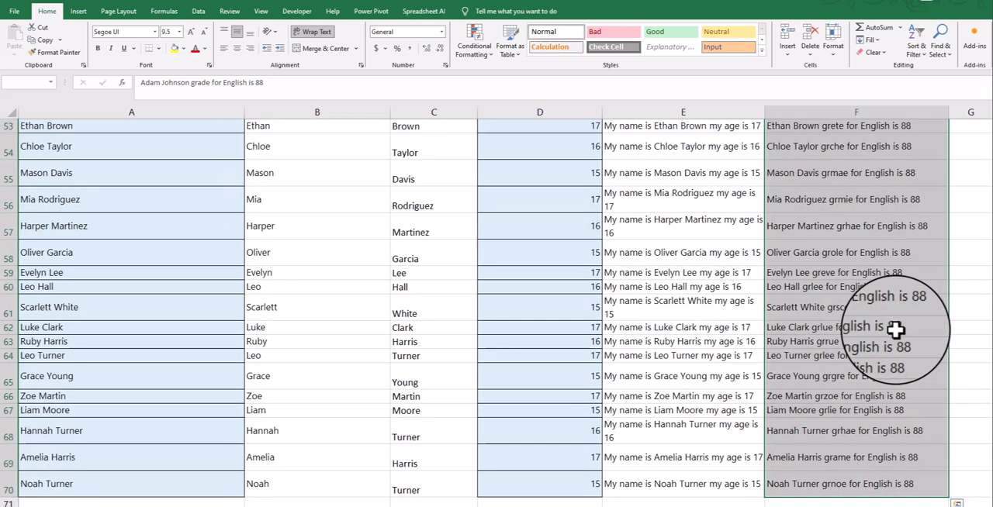
scroll(895, 330, up, 10)
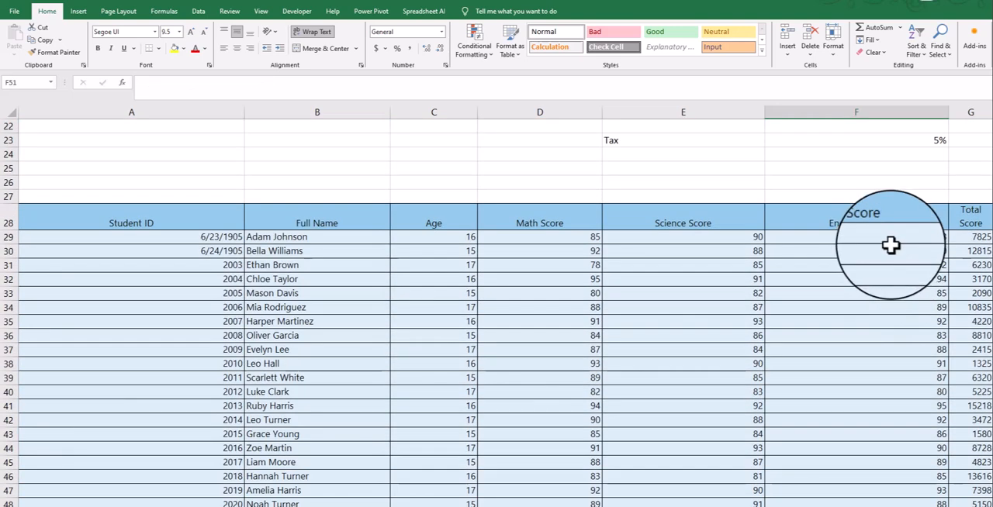
- Copy the English Score column with its header from F28:F48 and paste it starting at F50
click(880, 239)
scroll(877, 254, down, 2)
scroll(874, 248, up, 1)
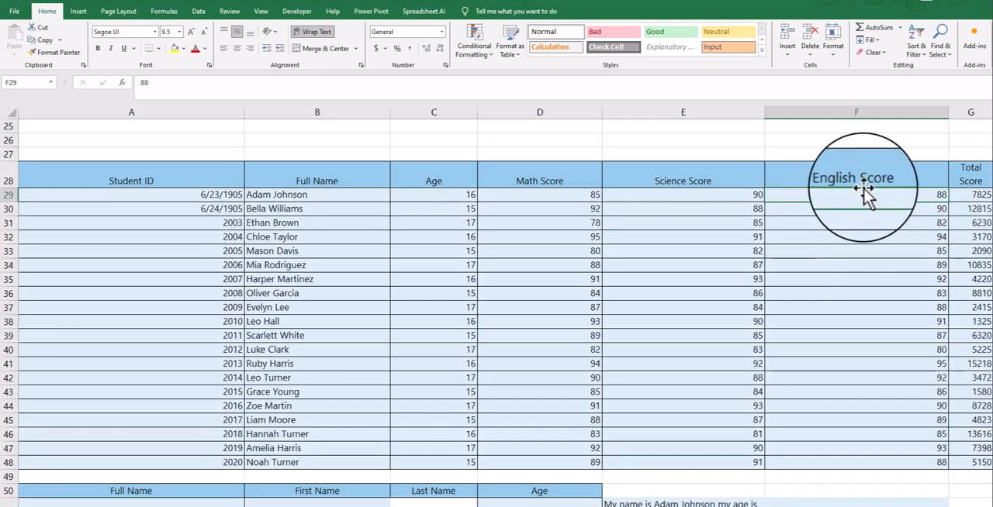
click(863, 183)
shift+click(880, 461)
key(ctrl+c)
scroll(853, 305, down, 3)
click(868, 351)
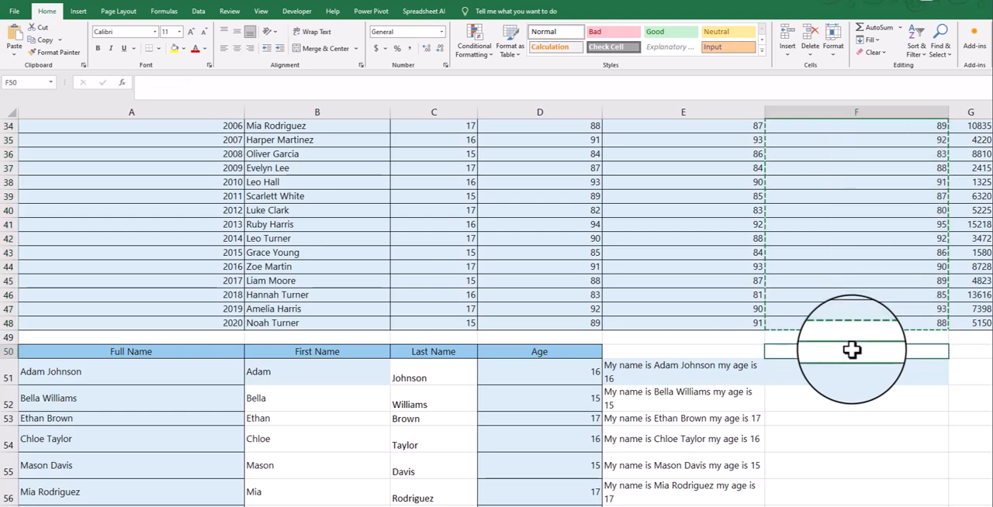
key(ctrl+v)
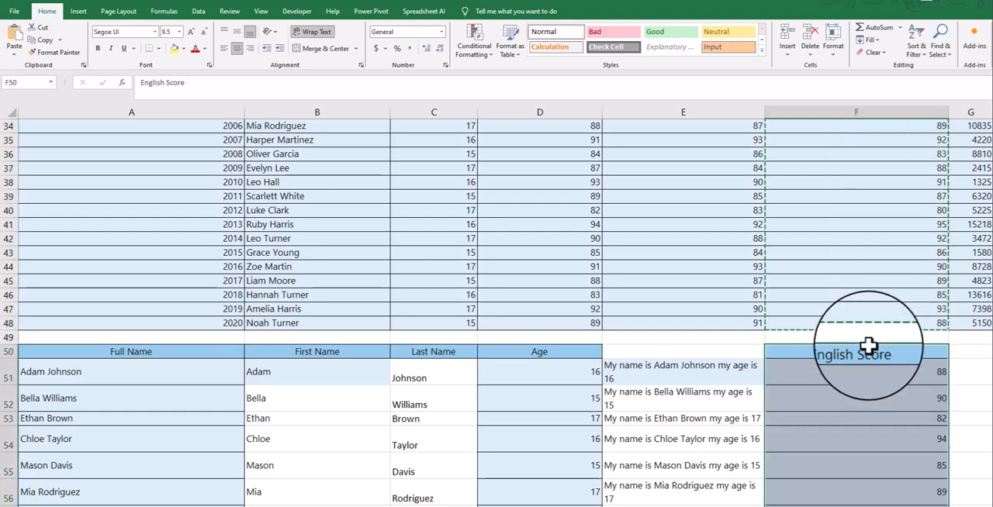
scroll(868, 347, up, 2)
right_click(962, 130)
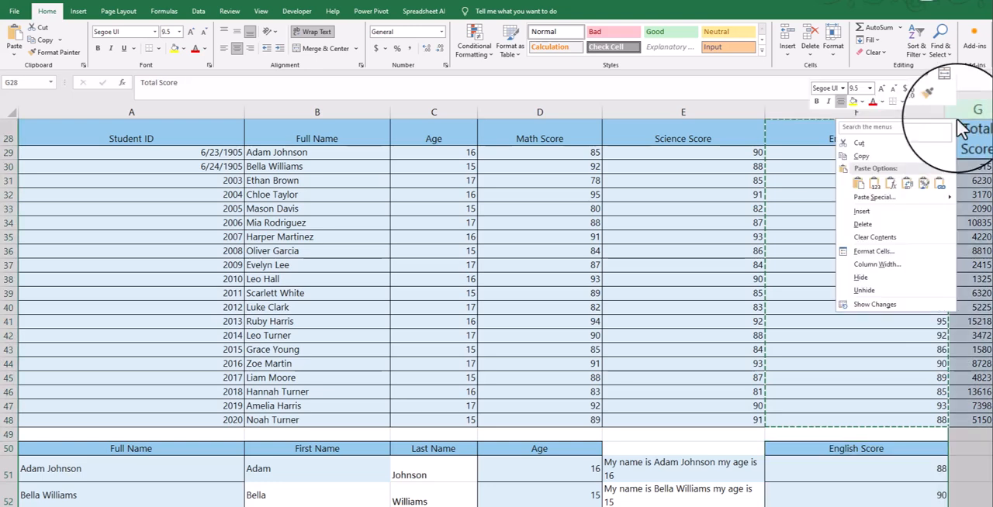
click(967, 466)
- Enter the example sentence "My grade in English is 88" in G51, beside the first English score
scroll(854, 434, right, 3)
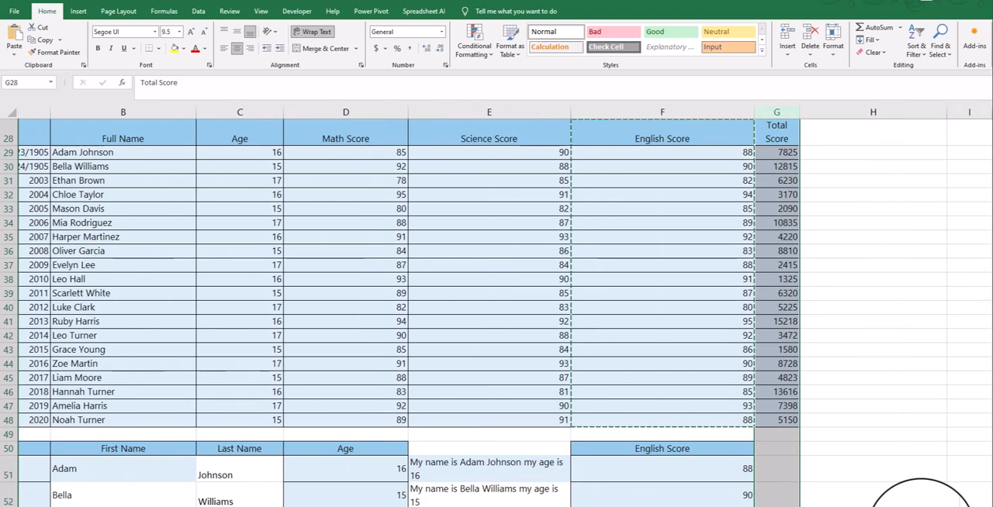
scroll(824, 390, down, 4)
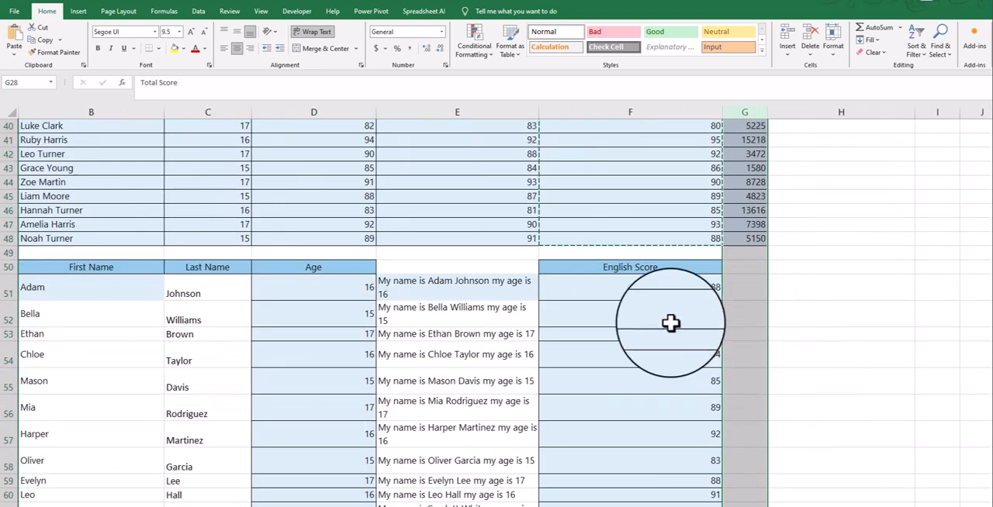
click(626, 287)
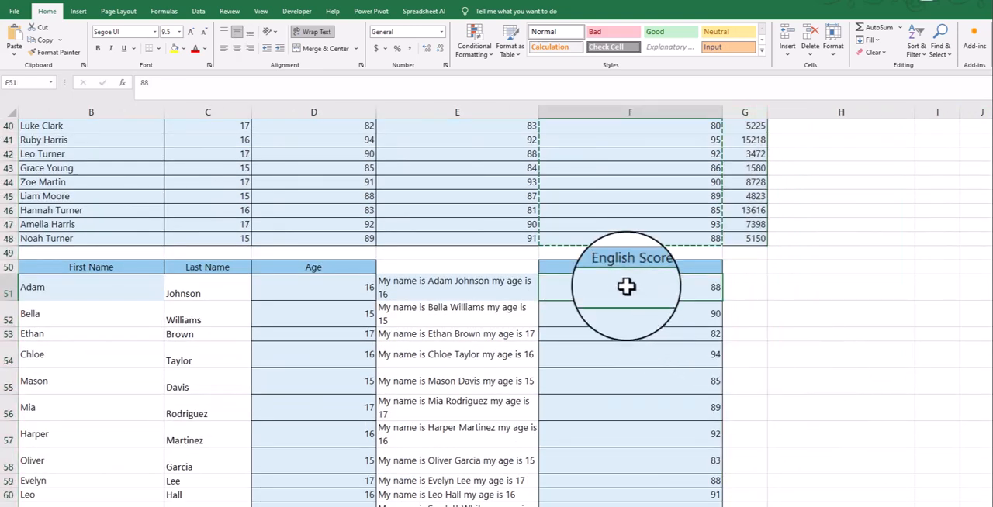
click(750, 267)
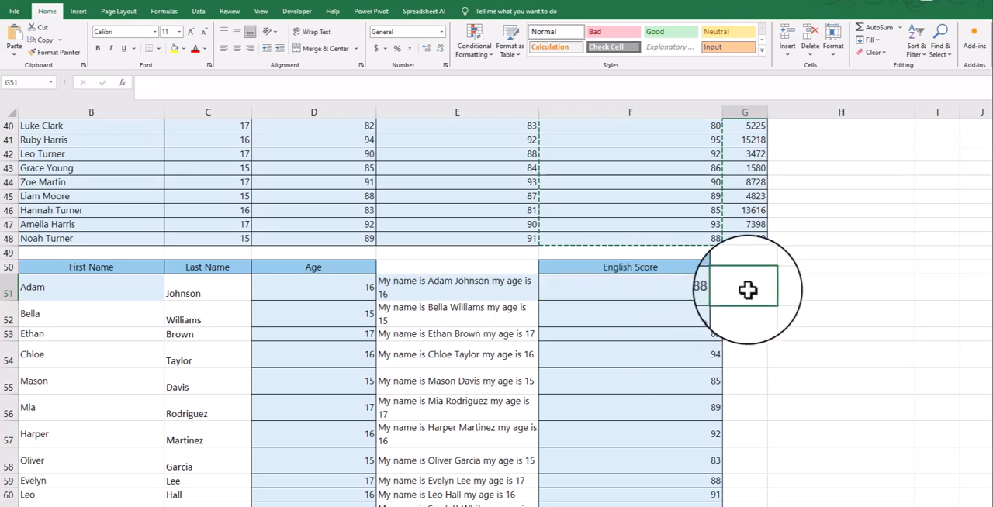
click(742, 292)
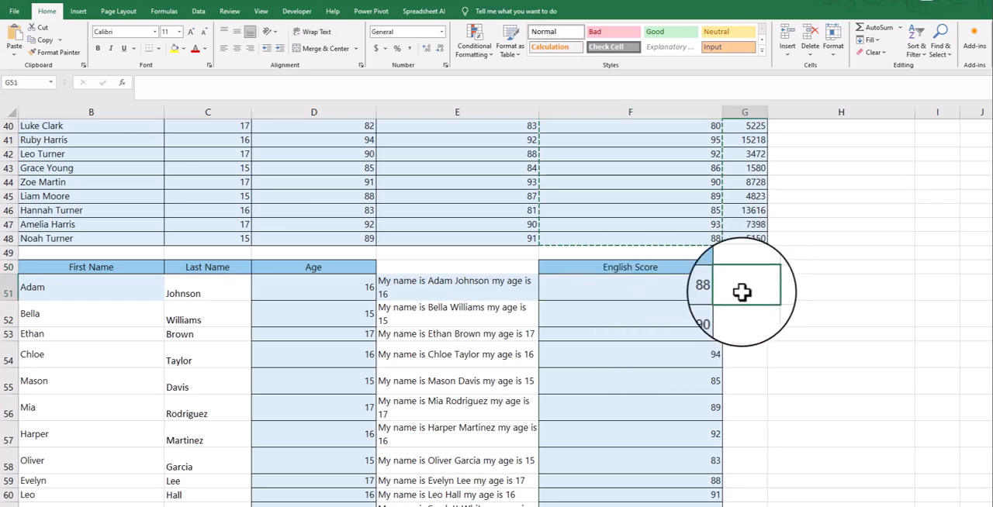
text(My grade in English is 88)
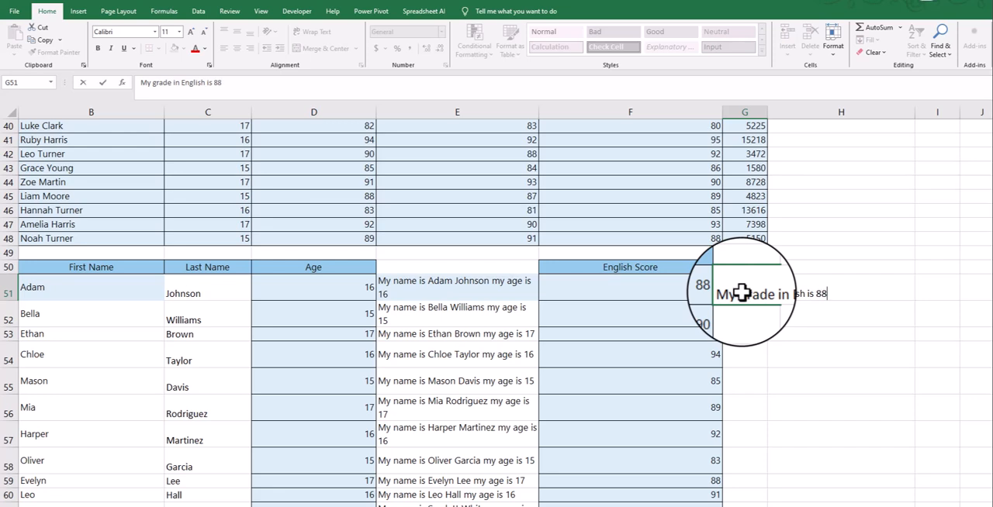
key(Return)
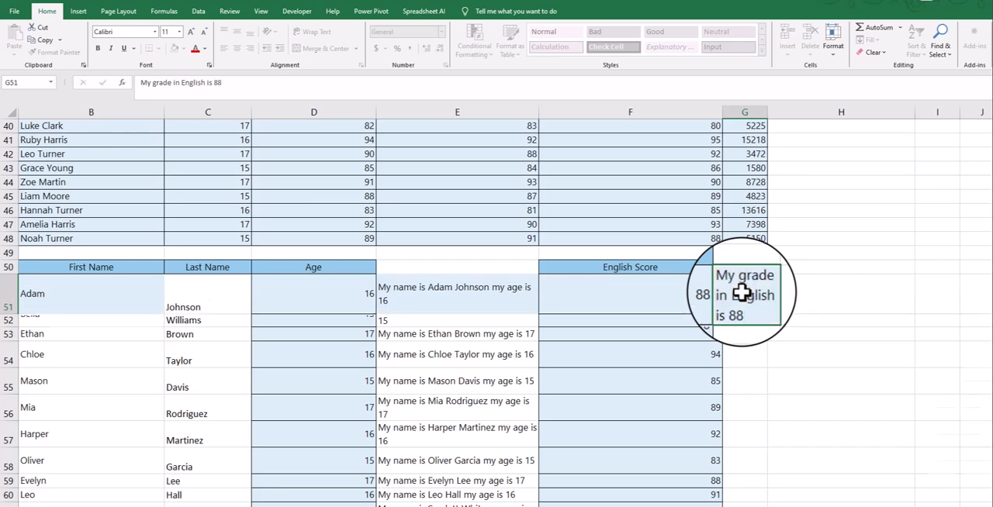
- Widen column G and replace "My" in G51 with the first student's first name plus "'s" and last name
drag(766, 114, 839, 115)
double_click(762, 306)
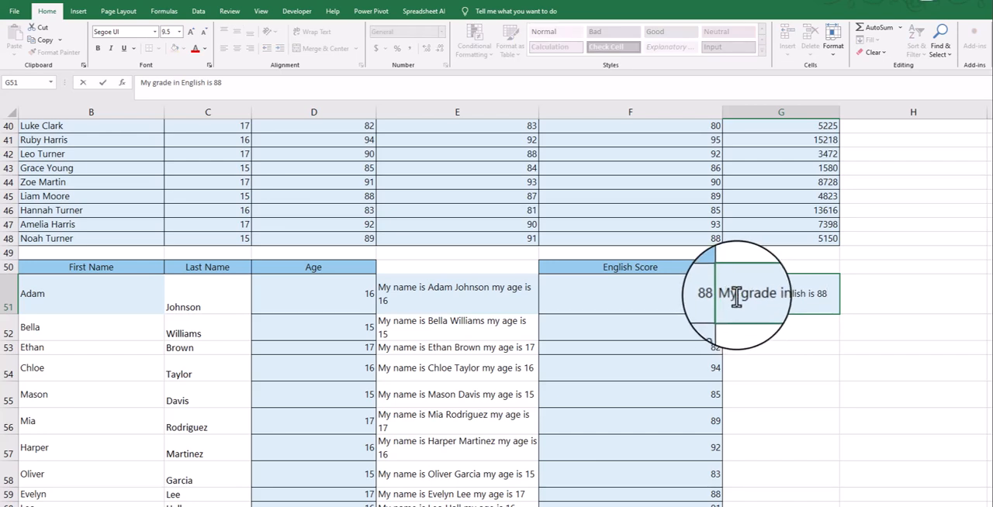
click(734, 294)
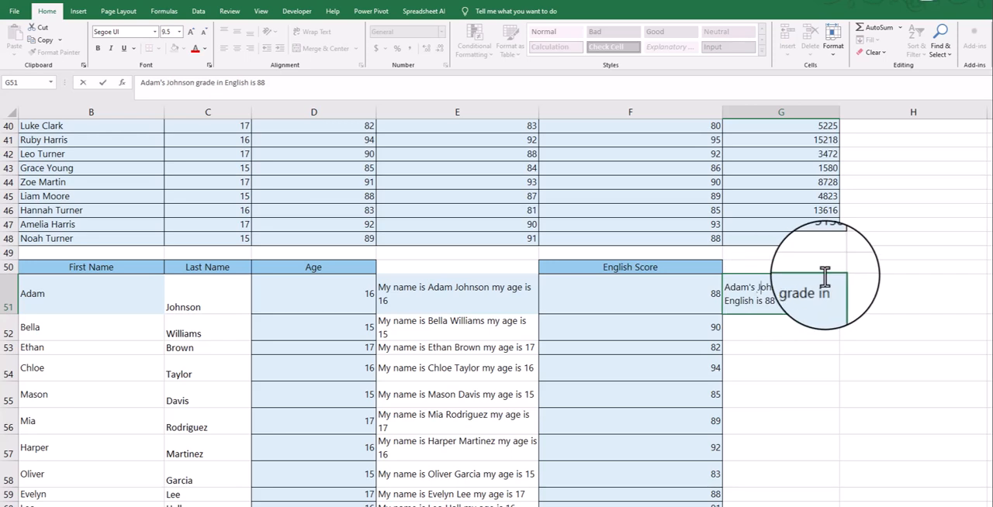
click(811, 344)
click(781, 290)
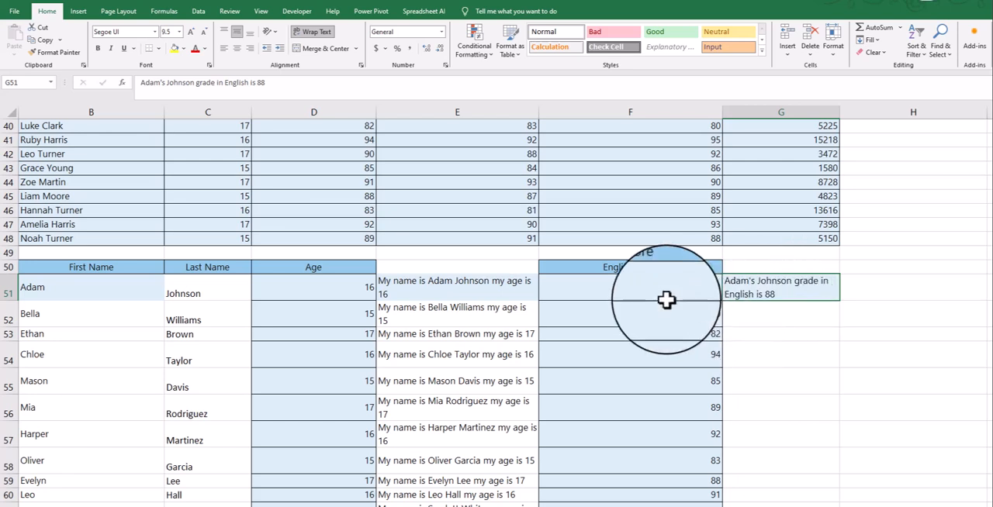
- Flash Fill the rest of column G with English-grade sentences based on the example in G51
drag(666, 285, 667, 307)
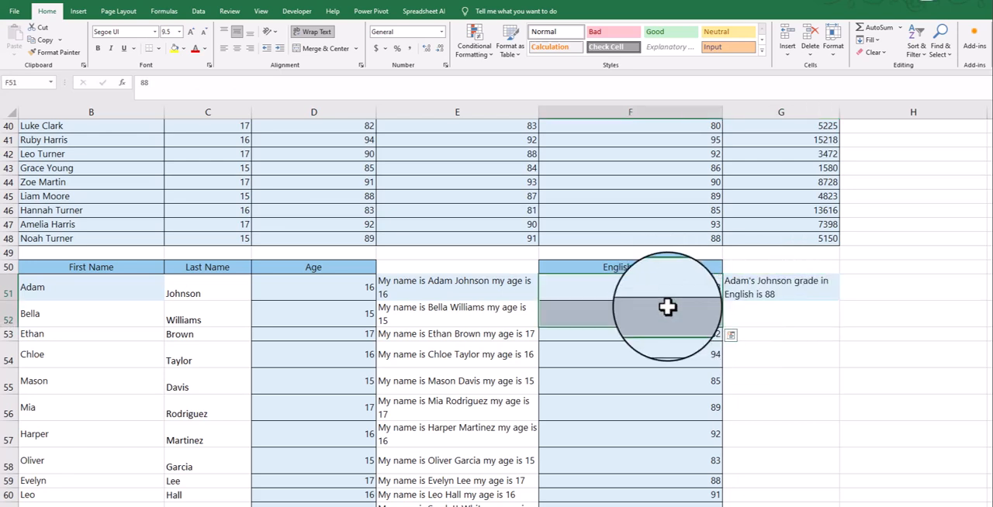
click(741, 292)
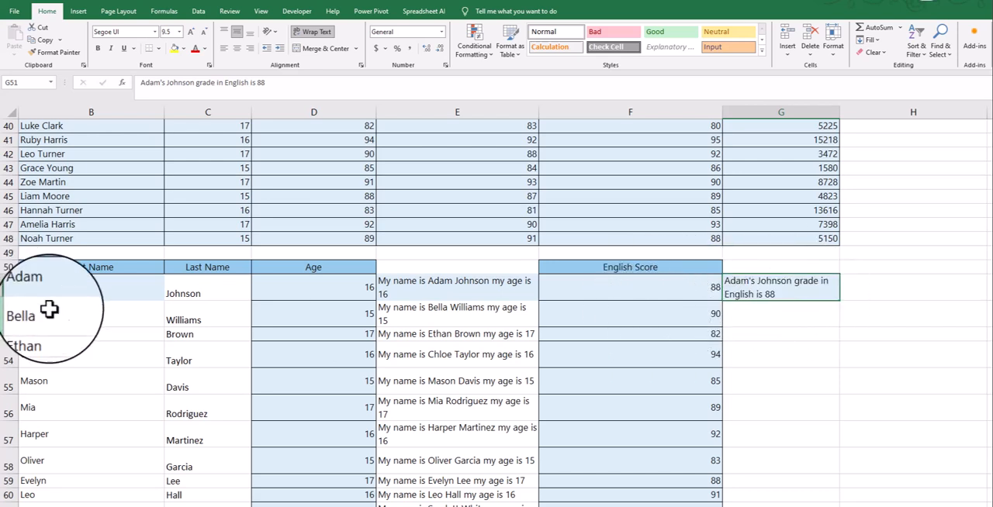
click(880, 40)
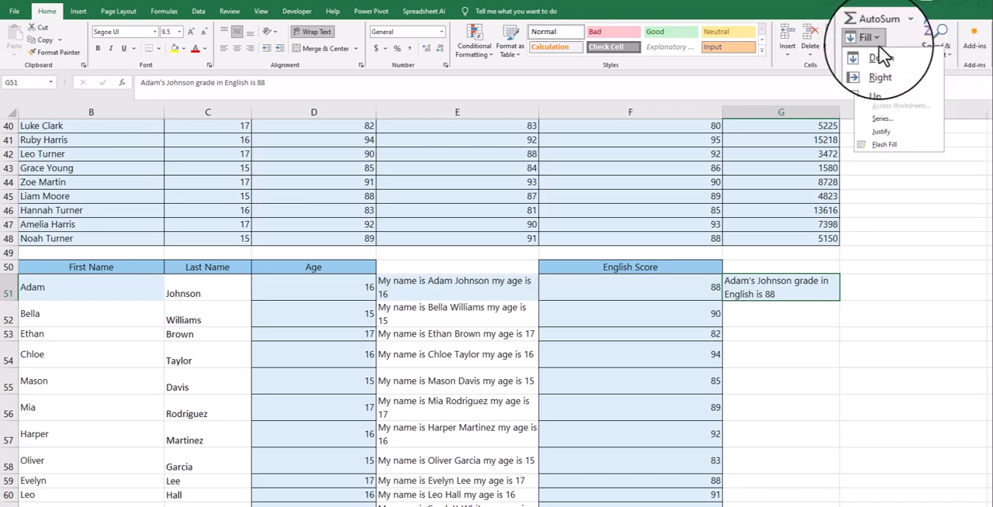
click(891, 152)
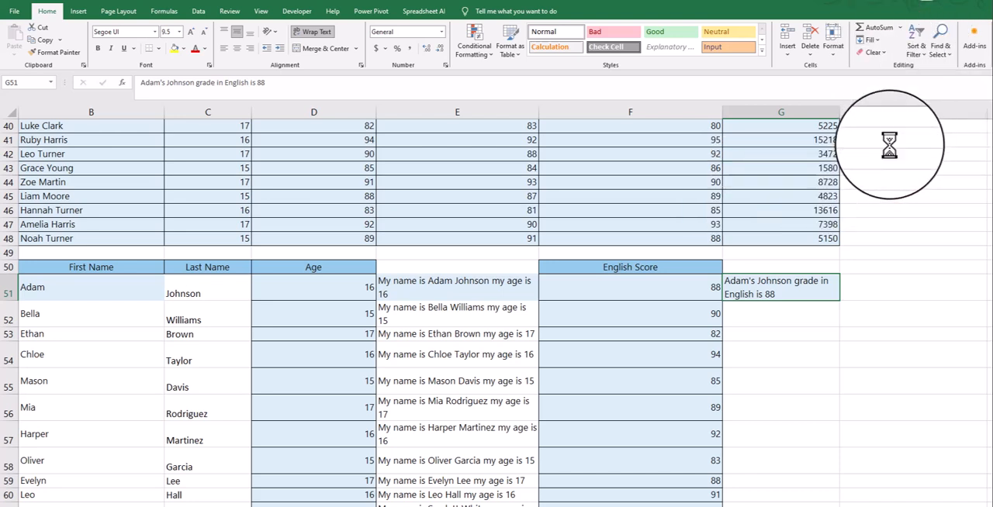
- Compare the filled sentences in column G with the student names and English scores in the same rows
click(792, 315)
click(670, 310)
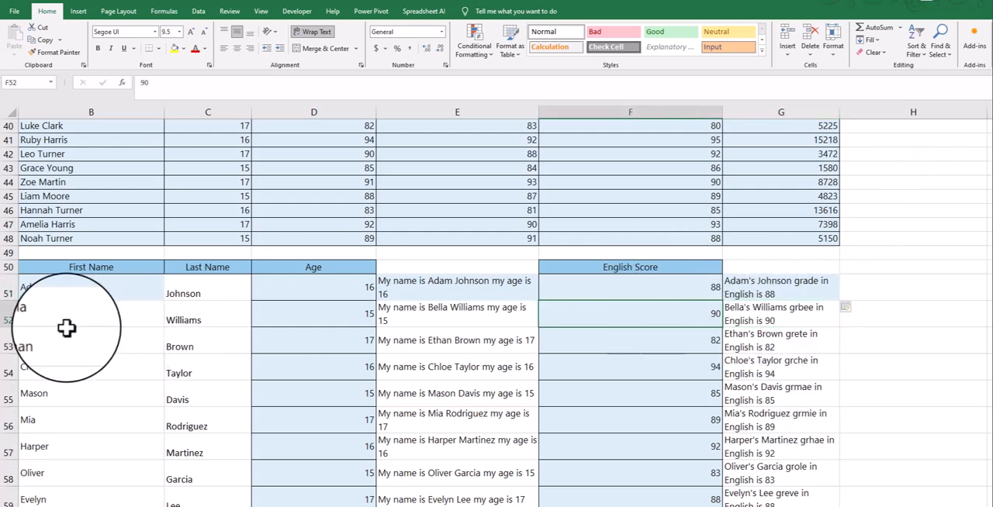
click(6, 318)
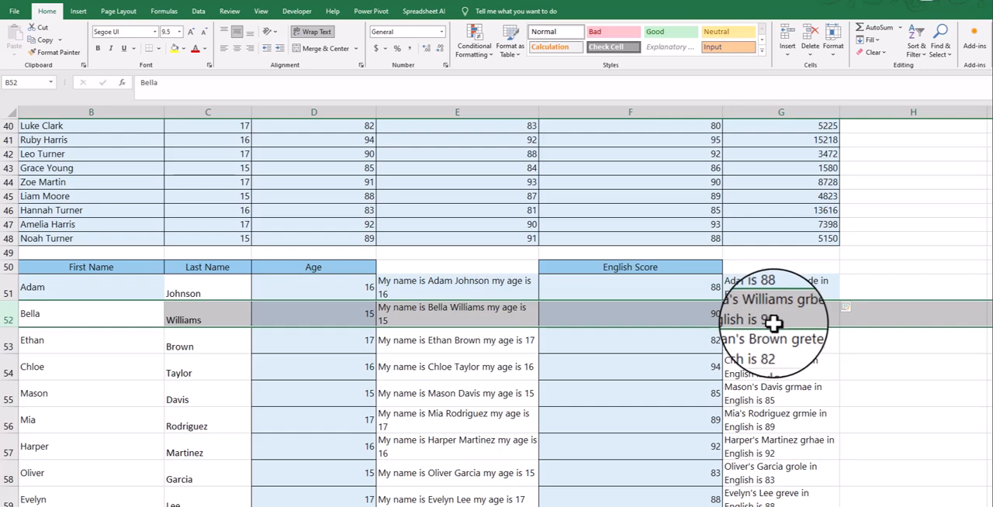
click(710, 346)
scroll(769, 357, down, 4)
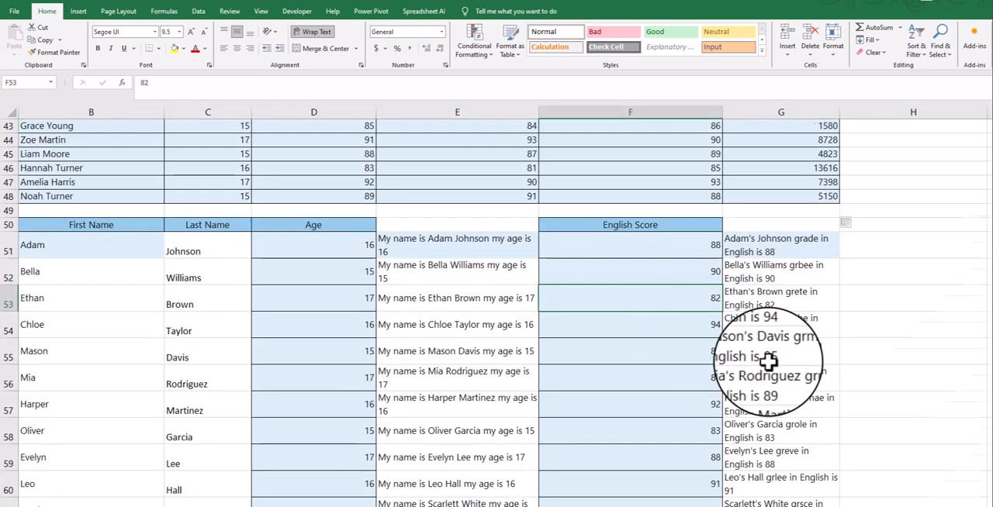
scroll(775, 362, down, 1)
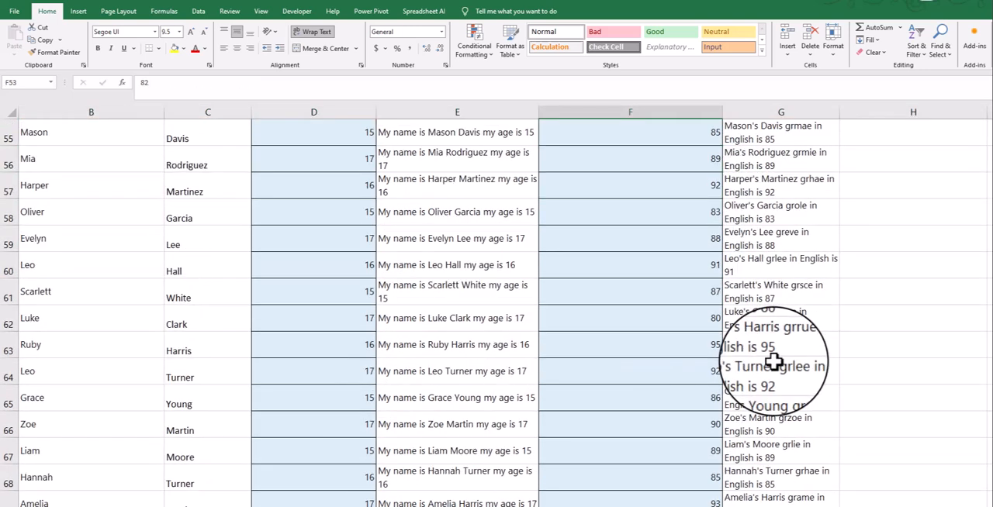